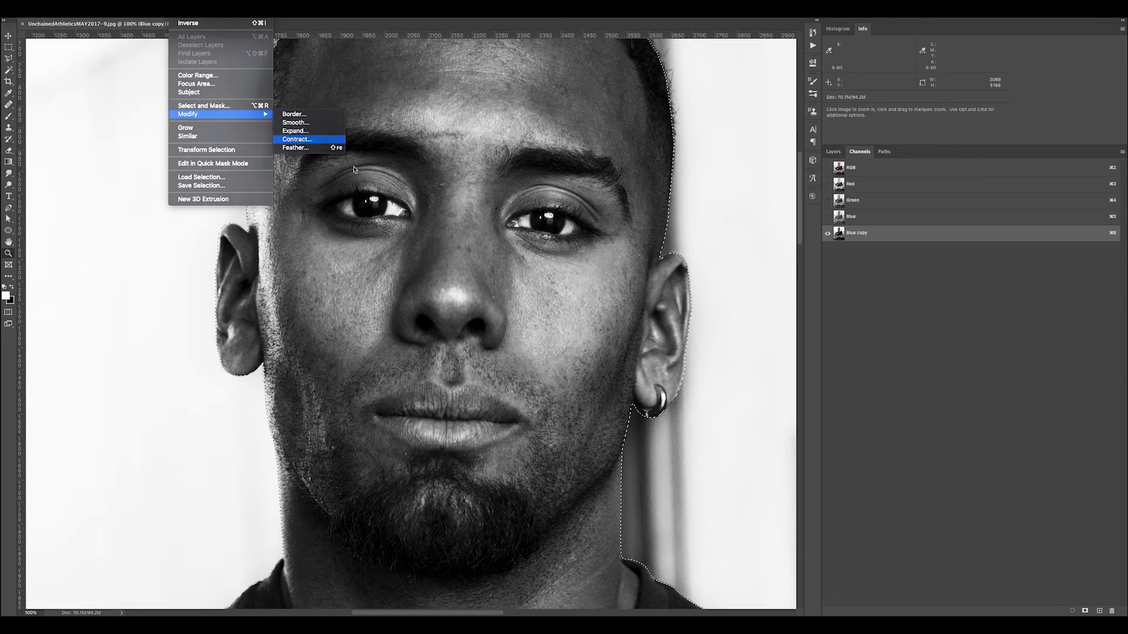
- Contract the active selection around the man's outline using the Contract Selection command
{"action": "left_click", "coordinate": [297, 140]}
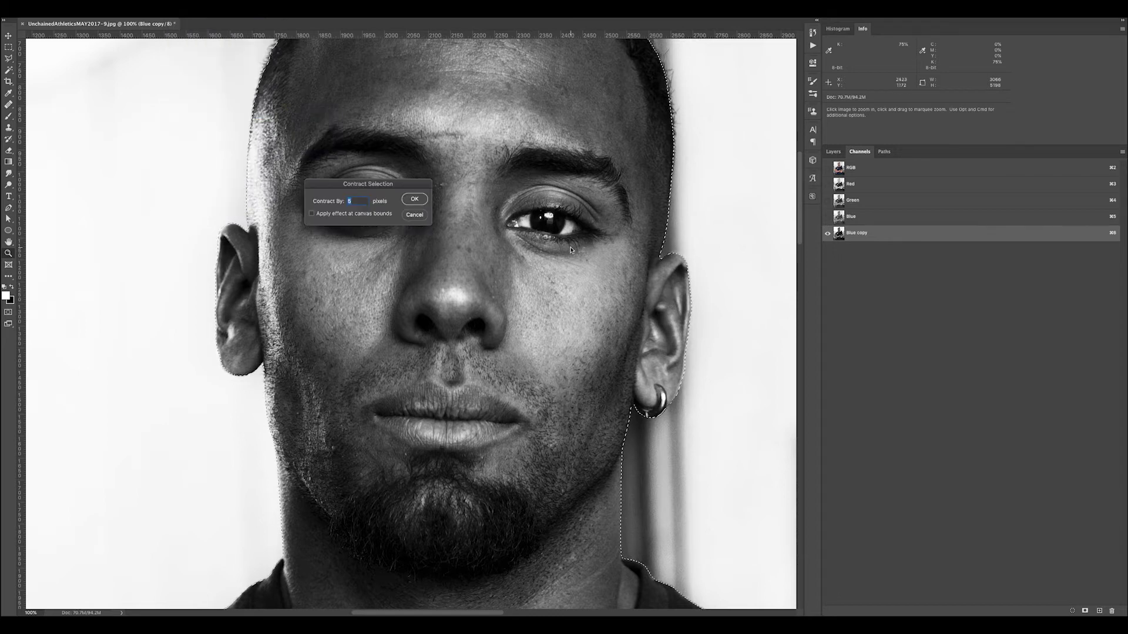
{"action": "key", "text": "Return"}
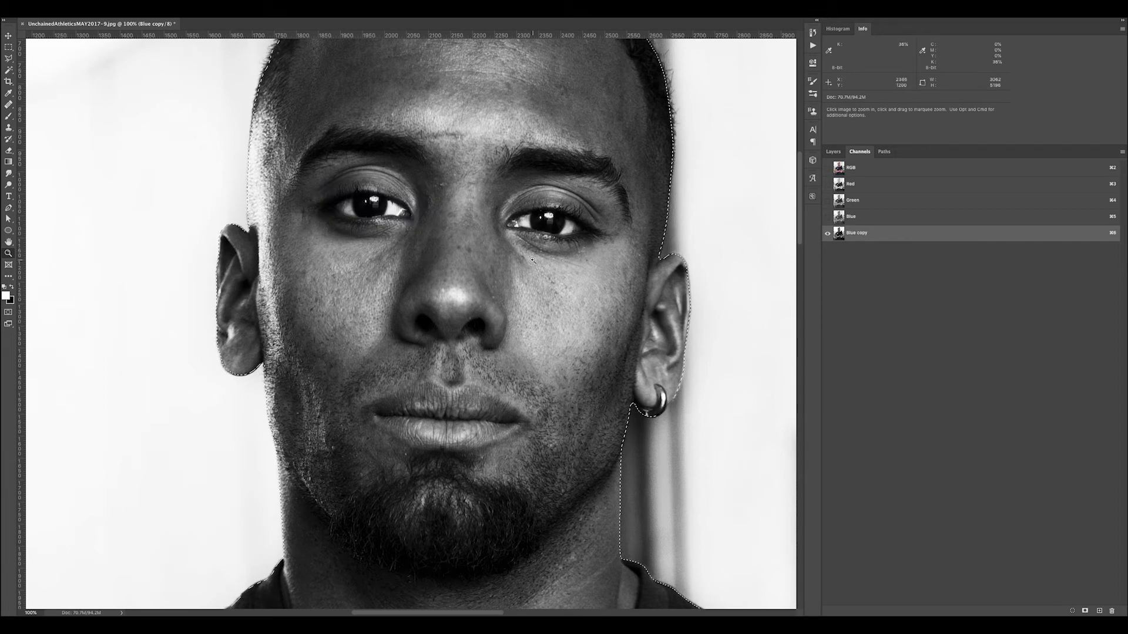
- Inspect how closely the contracted selection follows the man's temple, hairline and head at close and full view
{"action": "left_click_drag", "start_coordinate": [241, 100], "coordinate": [308, 162]}
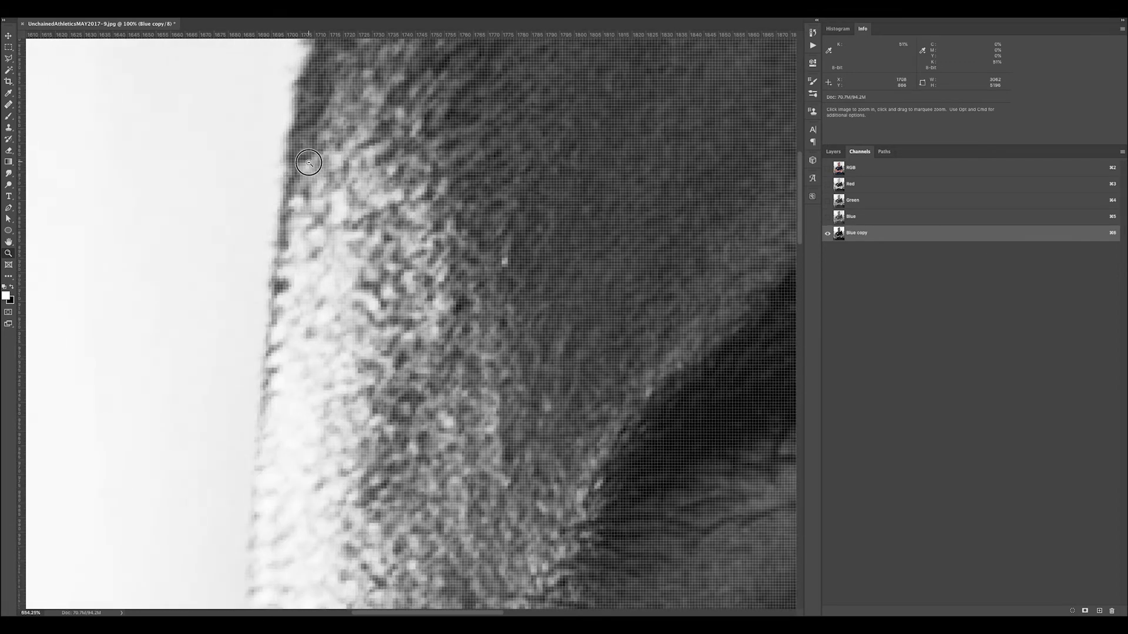
{"action": "left_click_drag", "start_coordinate": [317, 217], "coordinate": [287, 191]}
{"action": "left_click_drag", "start_coordinate": [345, 228], "coordinate": [373, 239]}
{"action": "left_click_drag", "start_coordinate": [424, 285], "coordinate": [354, 233]}
{"action": "left_click_drag", "start_coordinate": [474, 341], "coordinate": [457, 307]}
{"action": "left_click_drag", "start_coordinate": [522, 457], "coordinate": [494, 277]}
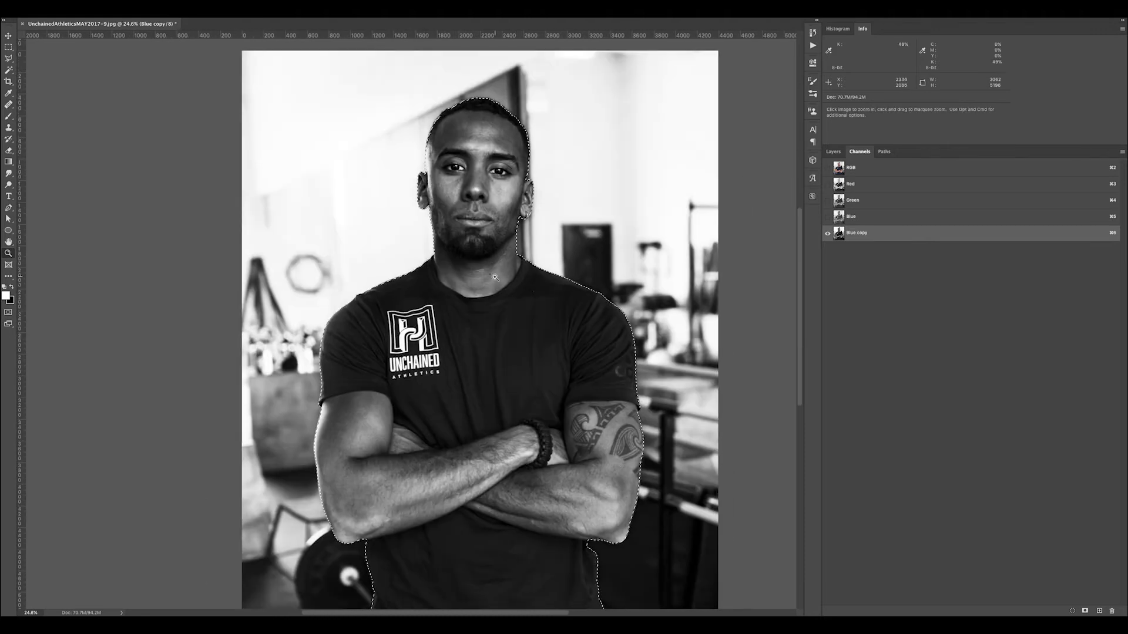
{"action": "left_click", "coordinate": [495, 277]}
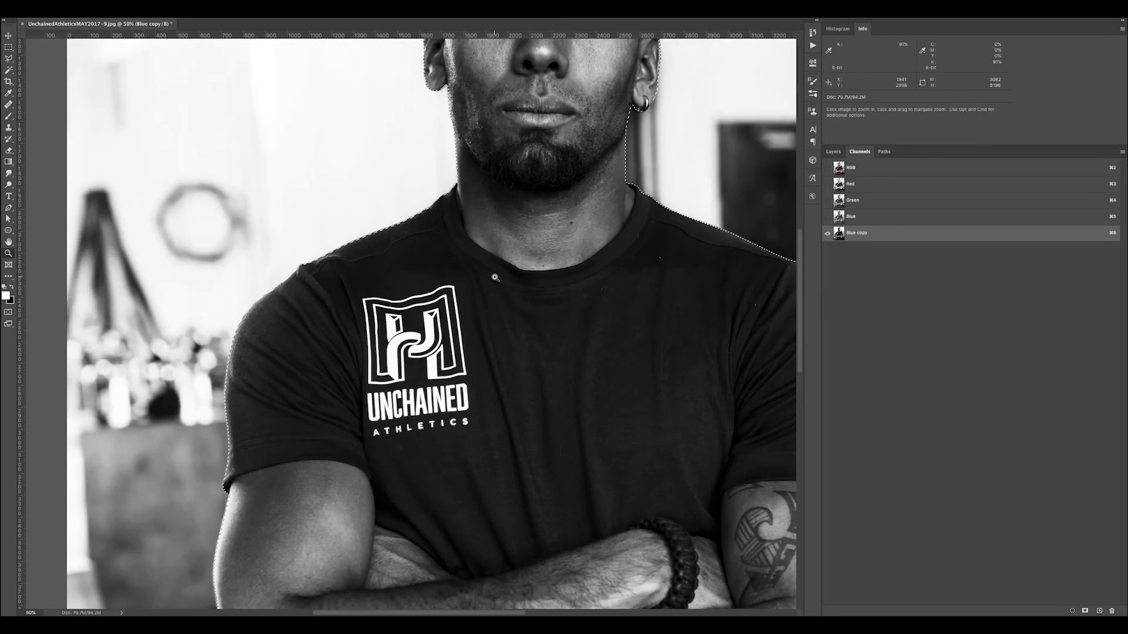
{"action": "left_click_drag", "start_coordinate": [549, 150], "coordinate": [521, 220]}
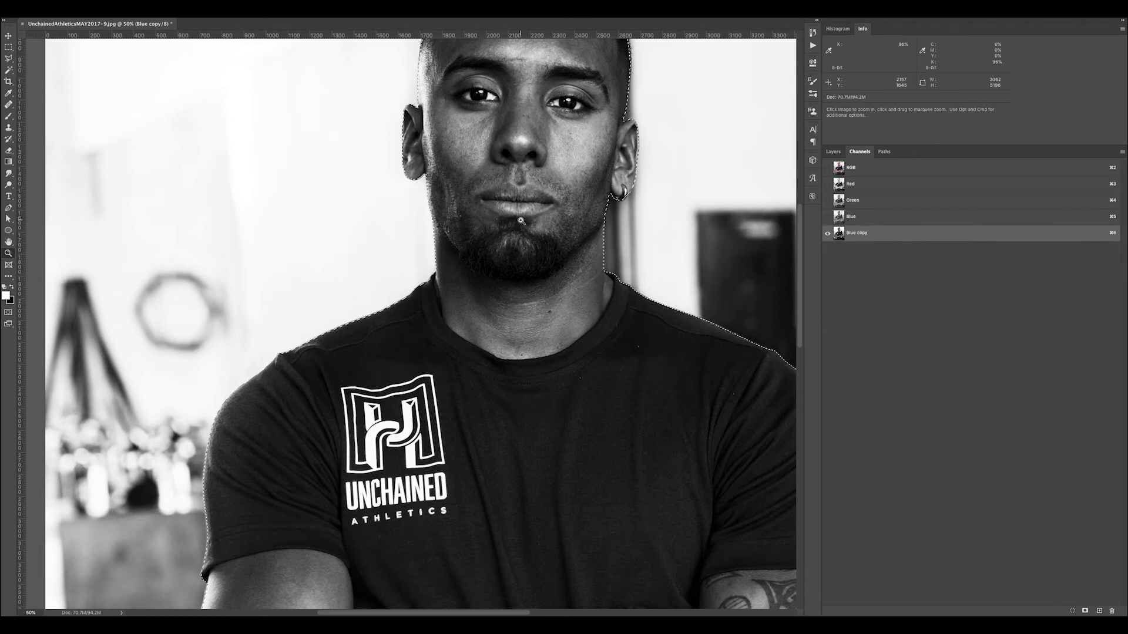
{"action": "left_click_drag", "start_coordinate": [573, 164], "coordinate": [561, 294]}
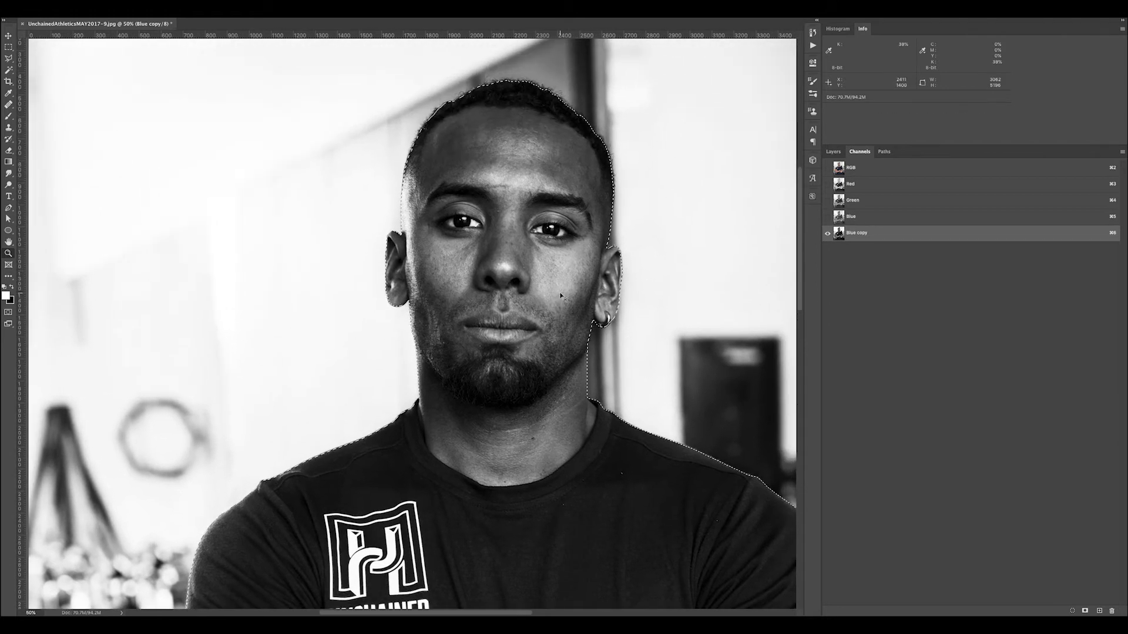
{"action": "key", "text": "super+plus"}
{"action": "key", "text": "super+plus"}
{"action": "left_click_drag", "start_coordinate": [566, 244], "coordinate": [501, 385]}
{"action": "left_click_drag", "start_coordinate": [536, 296], "coordinate": [495, 374]}
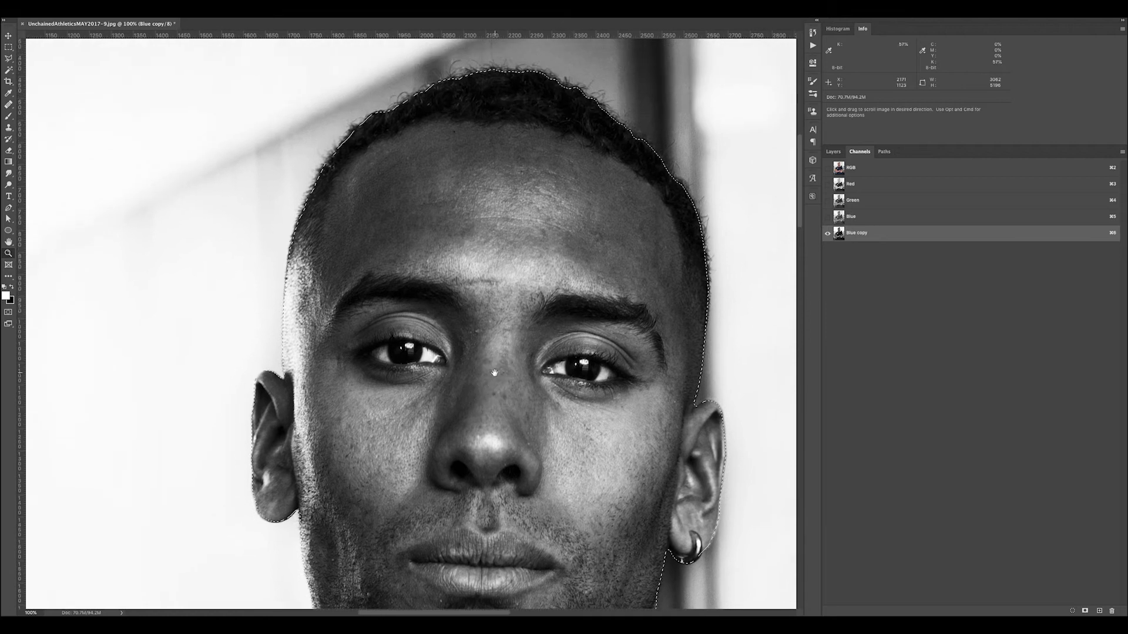
- Examine the selection edge along the neck, shoulder and bare arm
{"action": "scroll", "coordinate": [495, 374], "scroll_direction": "down", "scroll_amount": 10}
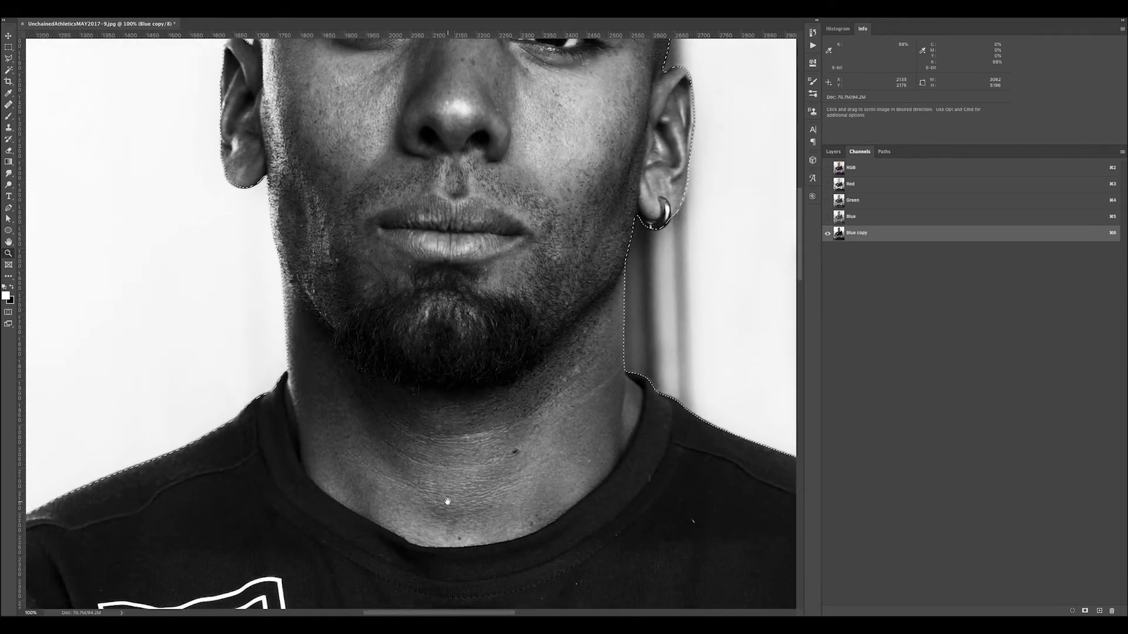
{"action": "scroll", "coordinate": [475, 440], "scroll_direction": "down", "scroll_amount": 15}
{"action": "scroll", "coordinate": [475, 440], "scroll_direction": "left", "scroll_amount": 15}
{"action": "scroll", "coordinate": [459, 317], "scroll_direction": "down", "scroll_amount": 15}
{"action": "scroll", "coordinate": [458, 317], "scroll_direction": "left", "scroll_amount": 5}
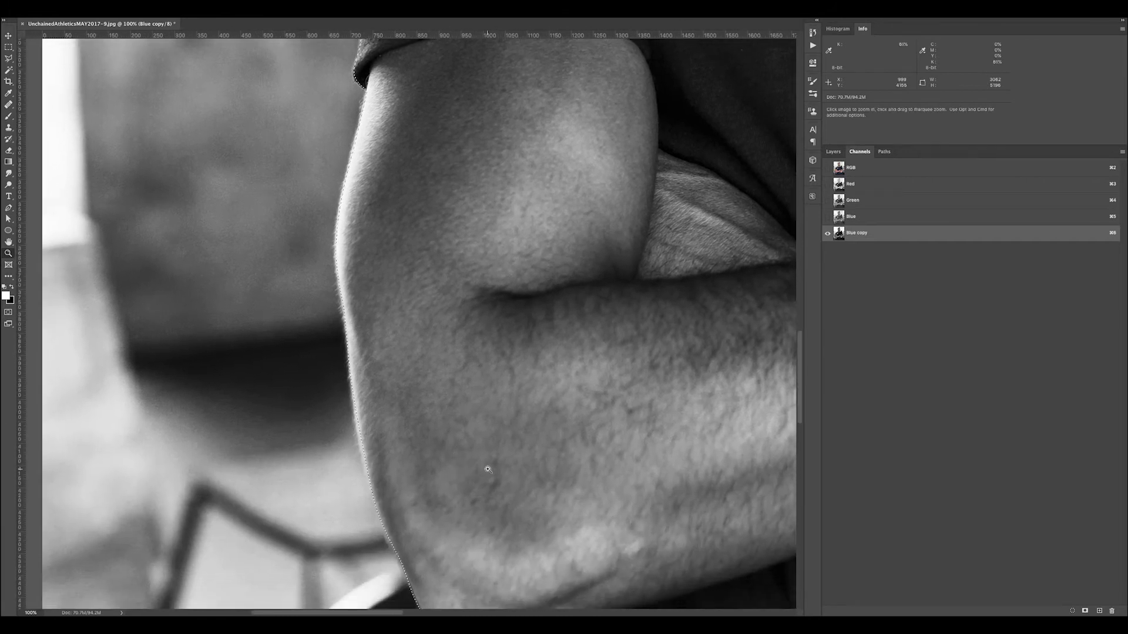
{"action": "scroll", "coordinate": [555, 357], "scroll_direction": "up", "scroll_amount": 20}
{"action": "scroll", "coordinate": [555, 356], "scroll_direction": "right", "scroll_amount": 20}
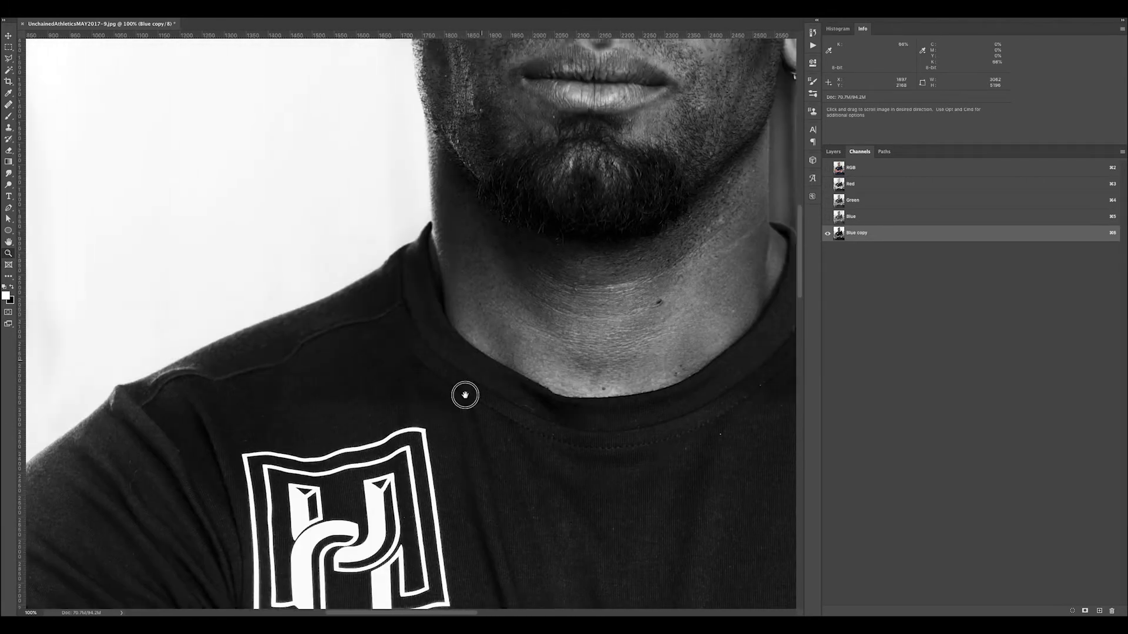
{"action": "scroll", "coordinate": [464, 381], "scroll_direction": "down", "scroll_amount": 6}
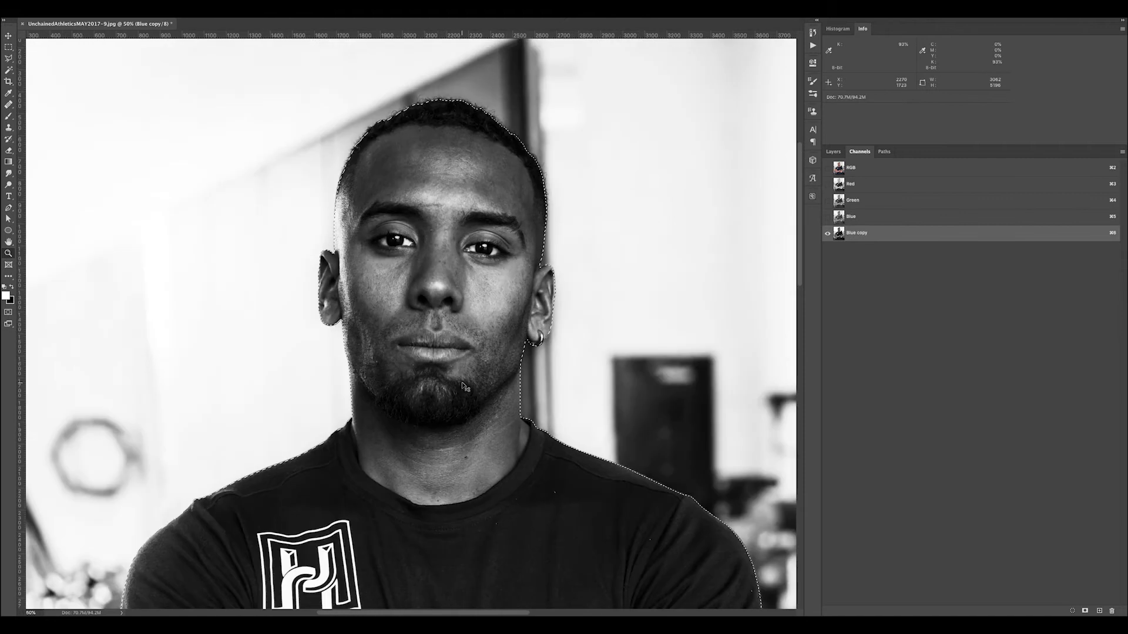
- Fill the selected man with black in the Blue copy channel, and deselect
{"action": "key", "text": "super+minus"}
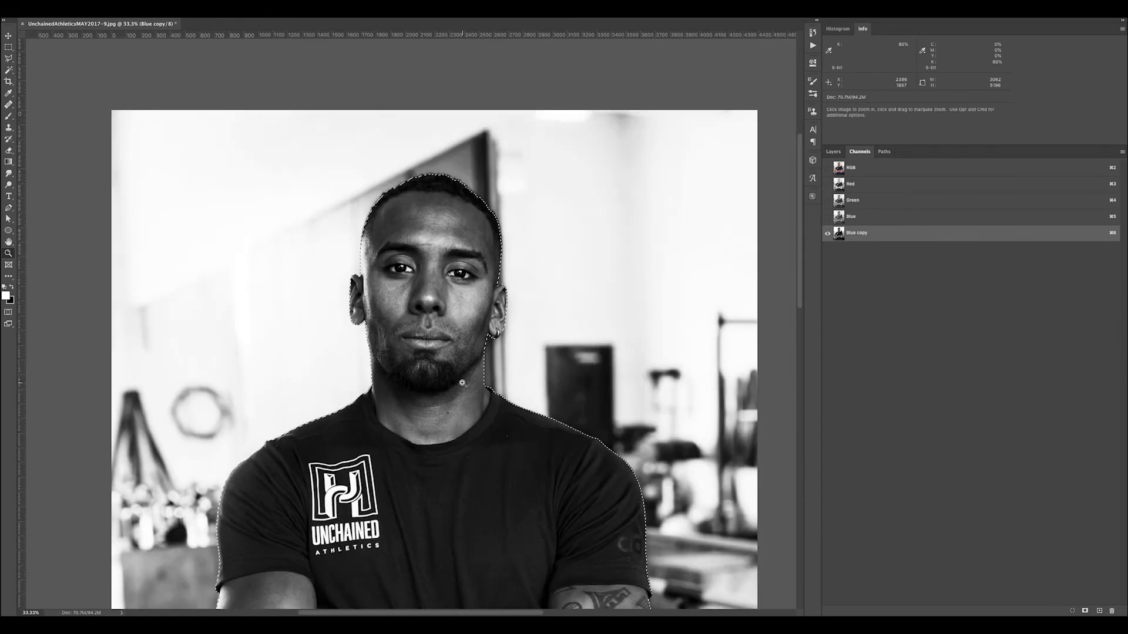
{"action": "key", "text": "super+BackSpace"}
{"action": "left_click_drag", "start_coordinate": [494, 252], "coordinate": [524, 289]}
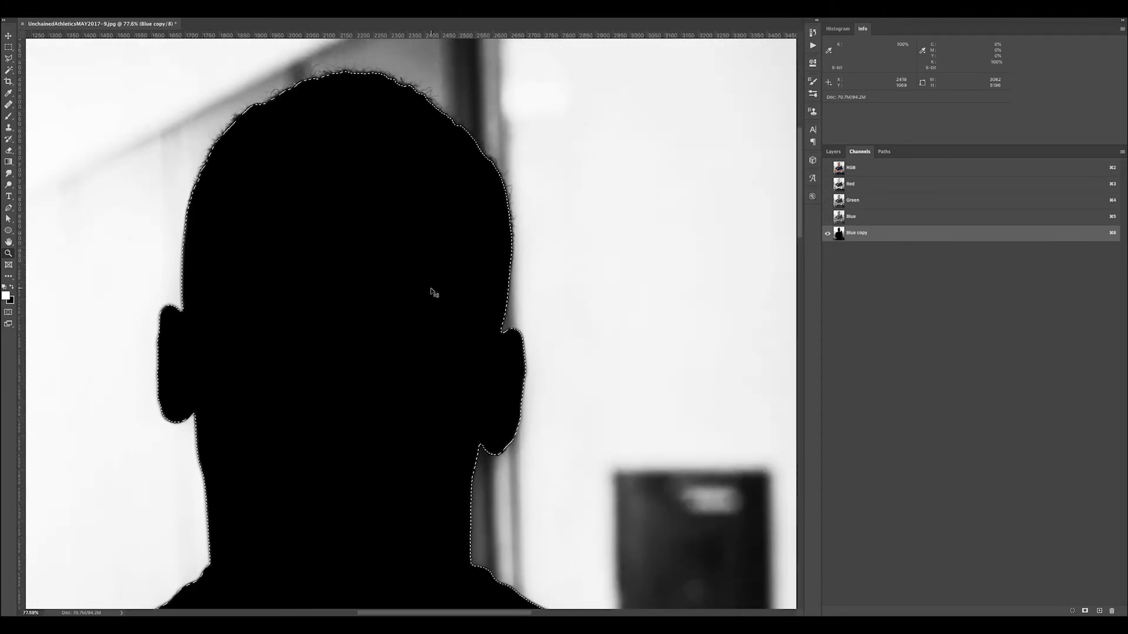
{"action": "key", "text": "super+d"}
- Inspect the black silhouette's edge from the hairline down past the ear to the neck for leftover texture
{"action": "left_click_drag", "start_coordinate": [181, 302], "coordinate": [362, 344]}
{"action": "left_click_drag", "start_coordinate": [363, 124], "coordinate": [397, 262]}
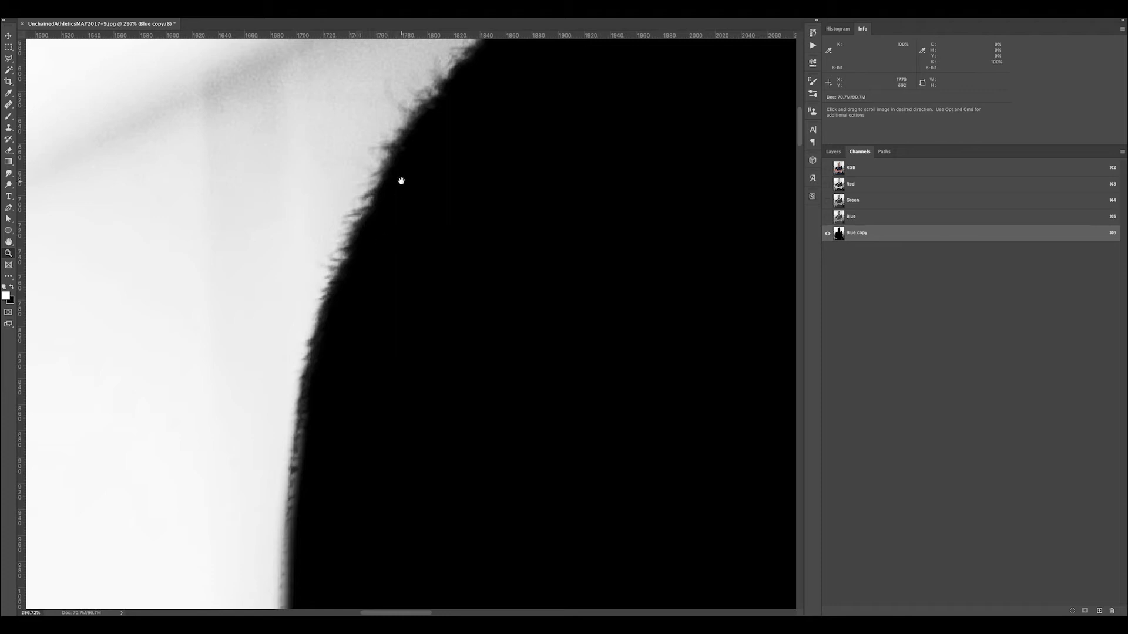
{"action": "left_click_drag", "start_coordinate": [341, 347], "coordinate": [377, 226]}
{"action": "left_click_drag", "start_coordinate": [342, 402], "coordinate": [370, 249]}
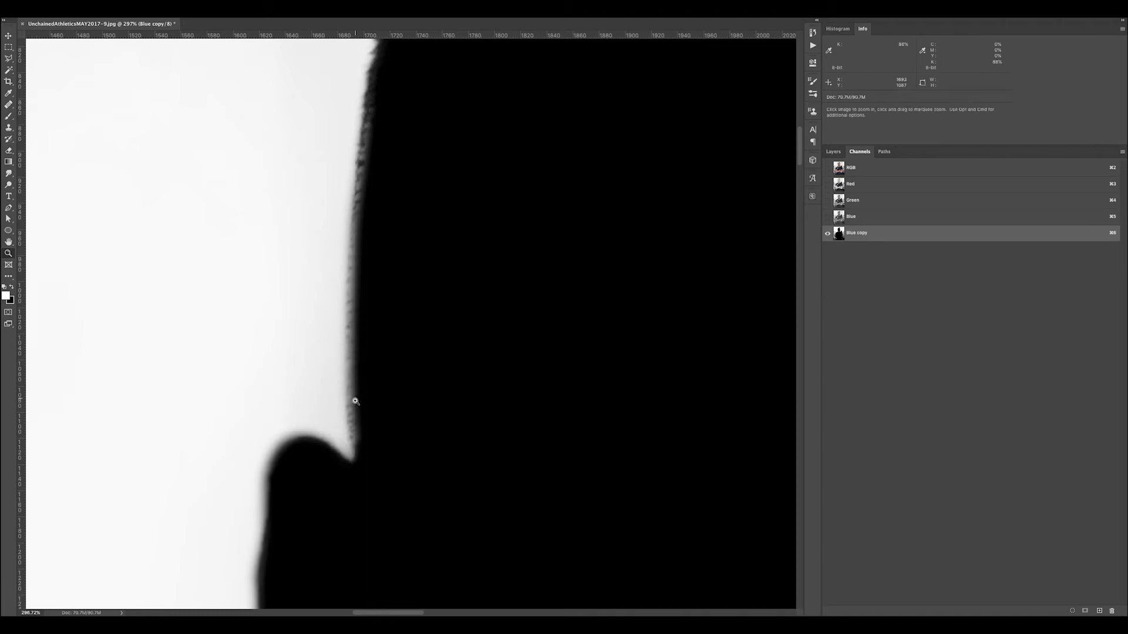
{"action": "left_click_drag", "start_coordinate": [340, 503], "coordinate": [465, 147]}
{"action": "left_click_drag", "start_coordinate": [432, 423], "coordinate": [424, 329]}
{"action": "left_click_drag", "start_coordinate": [498, 517], "coordinate": [449, 322]}
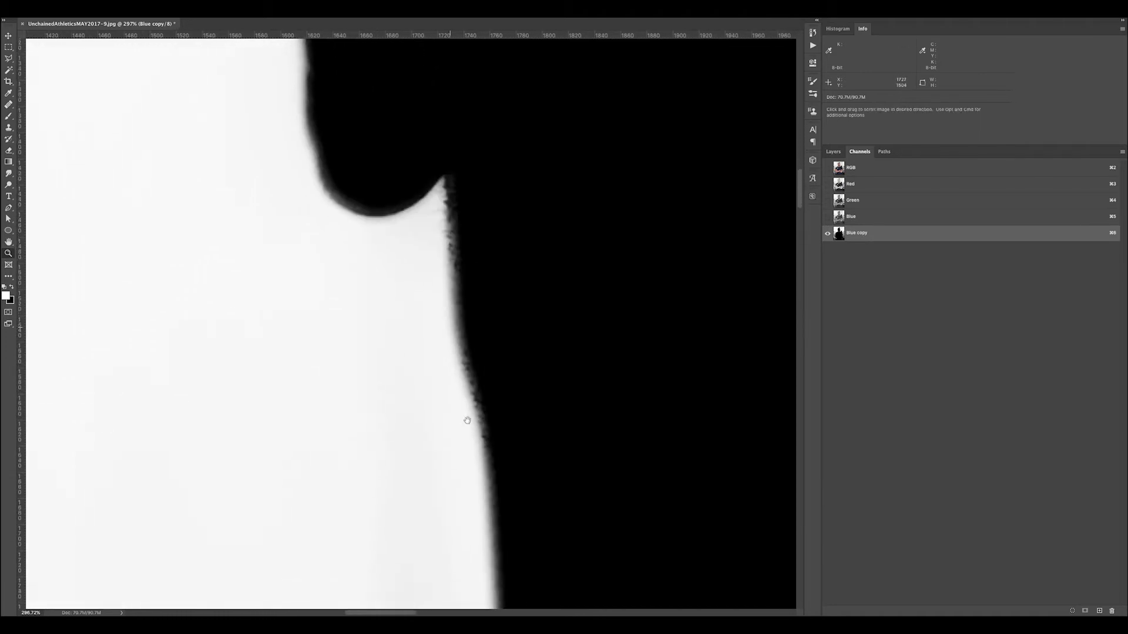
{"action": "left_click_drag", "start_coordinate": [493, 572], "coordinate": [481, 443]}
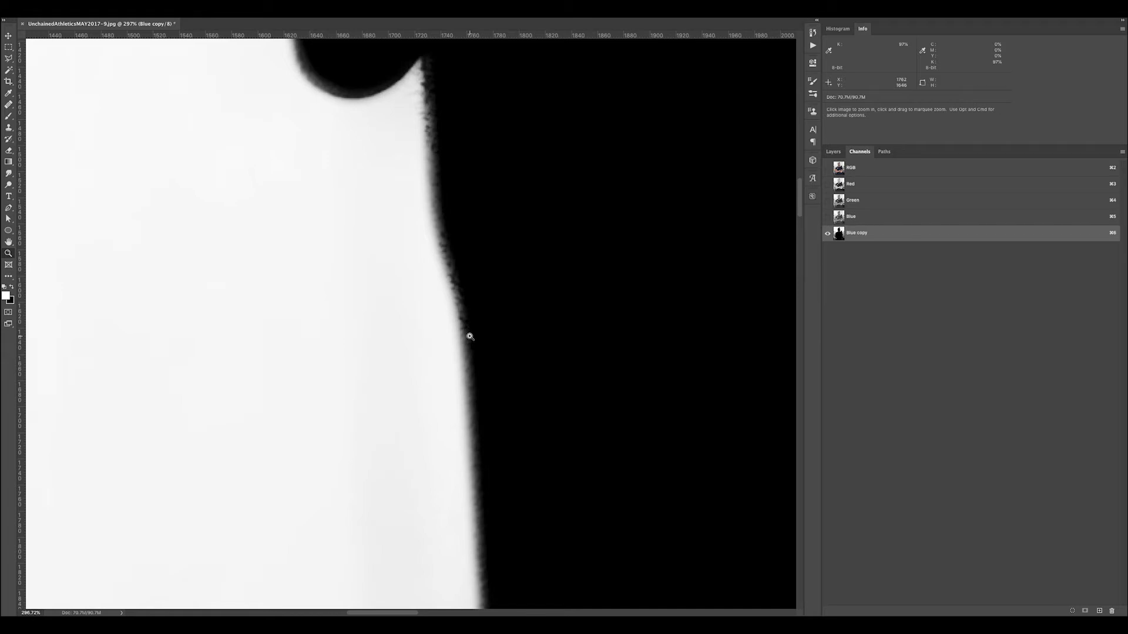
- Compare the silhouette's jaw and neck edge below the ear at high and low magnification
{"action": "key", "text": "super+minus"}
{"action": "key", "text": "super+minus"}
{"action": "key", "text": "super+minus"}
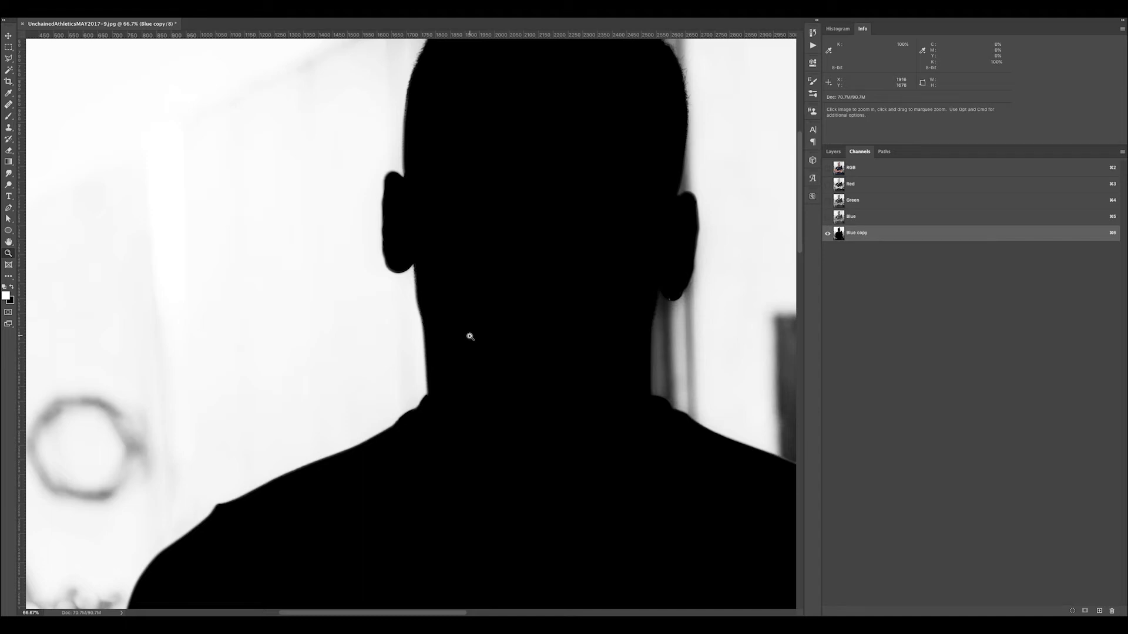
{"action": "left_click", "coordinate": [470, 336]}
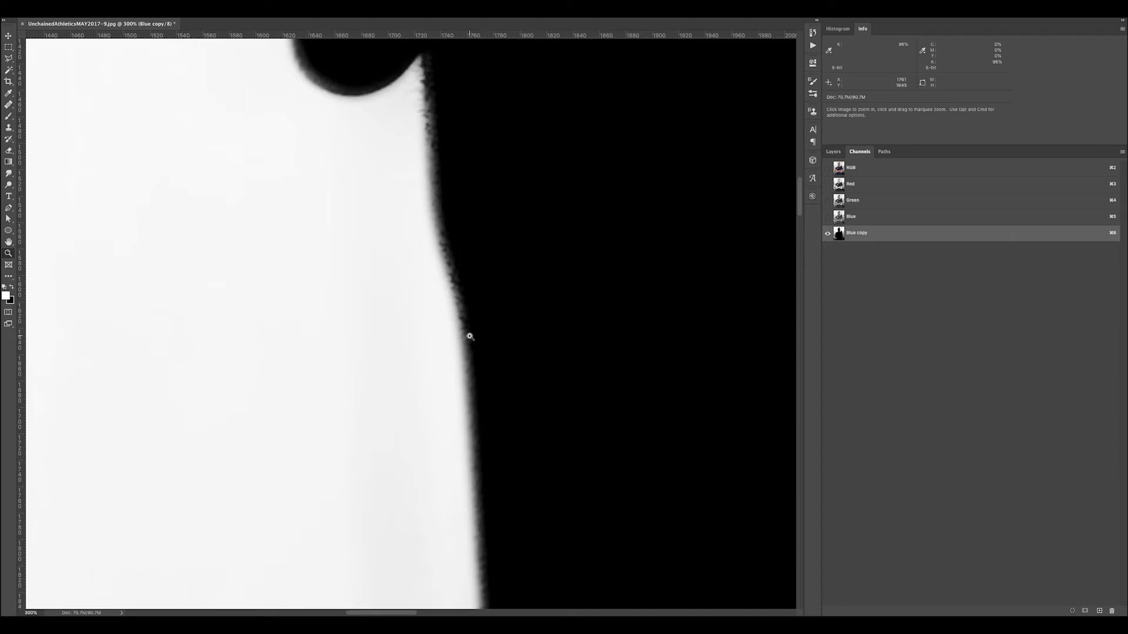
{"action": "key", "text": "super+equal"}
{"action": "key", "text": "super+equal"}
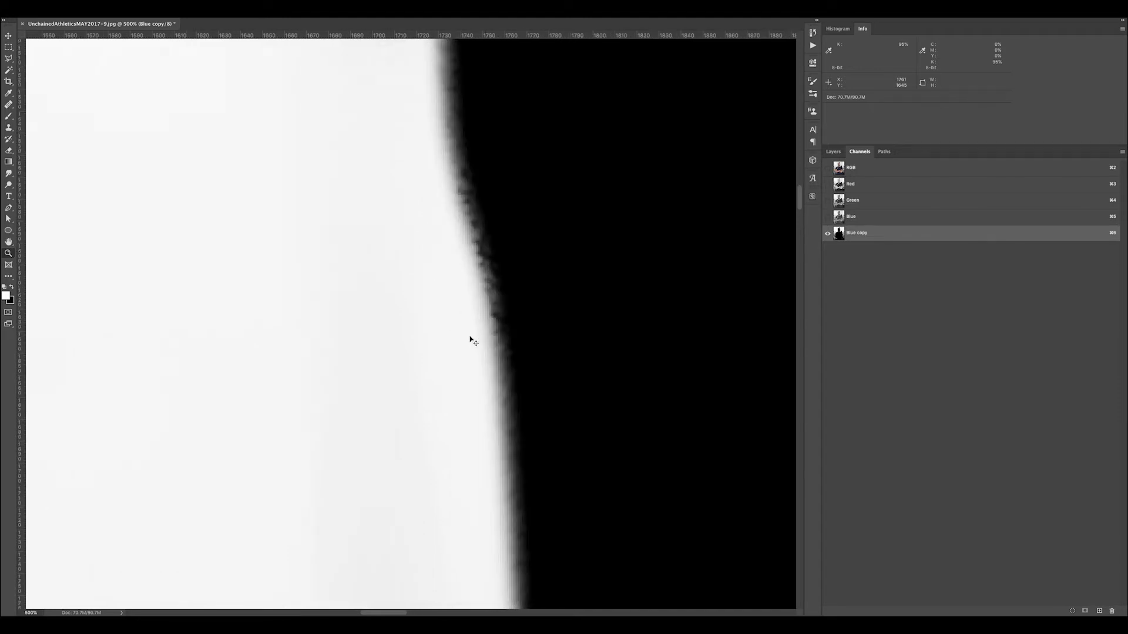
{"action": "key", "text": "super+minus"}
{"action": "key", "text": "super+minus"}
{"action": "key", "text": "super+minus"}
{"action": "key", "text": "super+minus"}
{"action": "key", "text": "super+minus"}
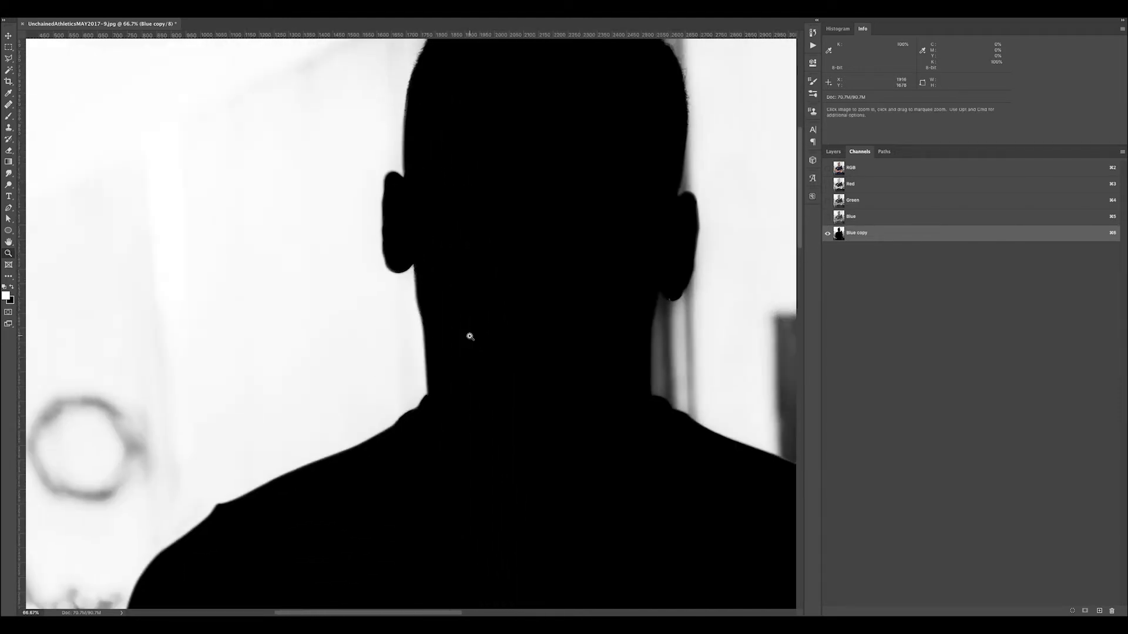
{"action": "left_click_drag", "start_coordinate": [422, 288], "coordinate": [448, 259]}
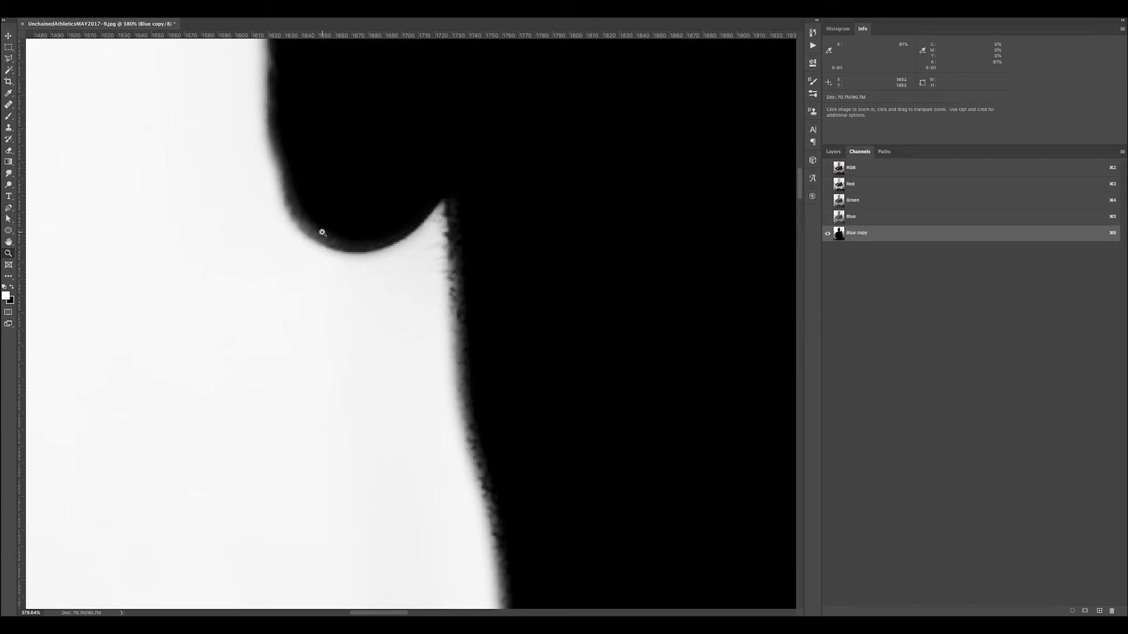
- Check the whole silhouette of head, ears and shoulders against the background at several magnifications
{"action": "key", "text": "super+minus"}
{"action": "key", "text": "super+minus"}
{"action": "key", "text": "super+minus"}
{"action": "key", "text": "super+minus"}
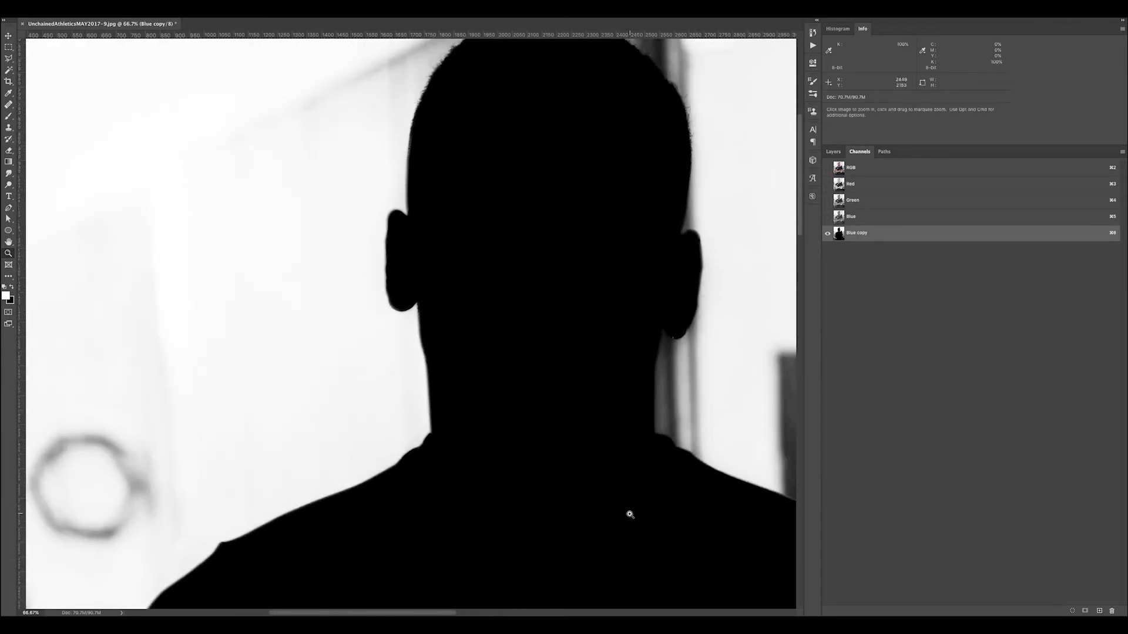
{"action": "left_click_drag", "start_coordinate": [506, 473], "coordinate": [449, 317]}
{"action": "left_click_drag", "start_coordinate": [322, 378], "coordinate": [471, 524]}
{"action": "left_click_drag", "start_coordinate": [510, 288], "coordinate": [486, 336]}
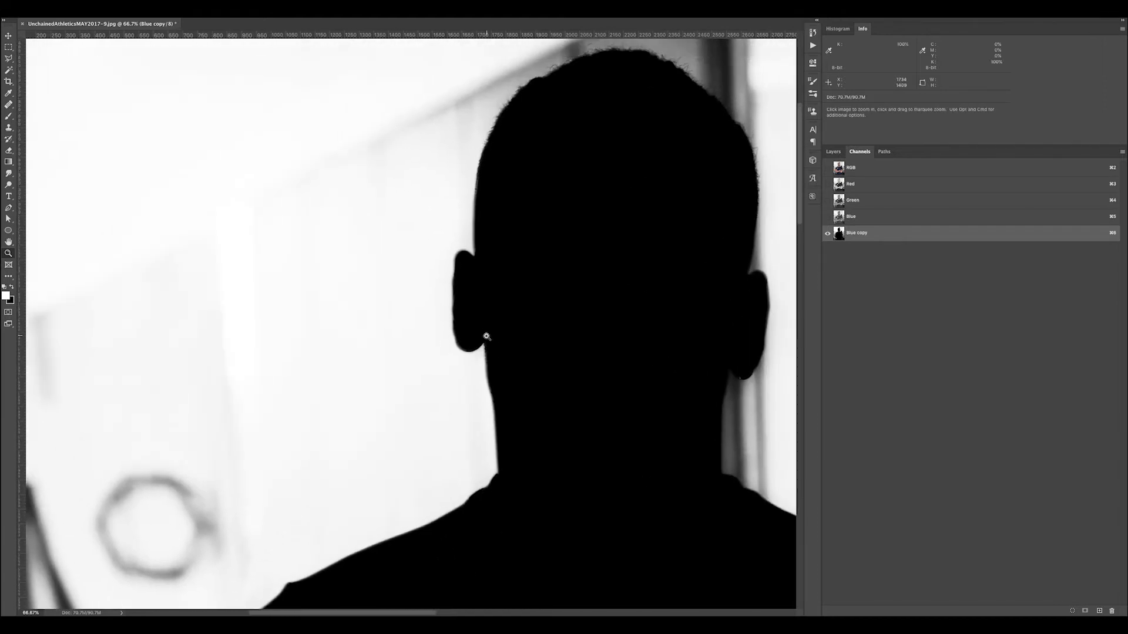
{"action": "key", "text": "super+minus"}
{"action": "key", "text": "super+minus"}
{"action": "key", "text": "super+minus"}
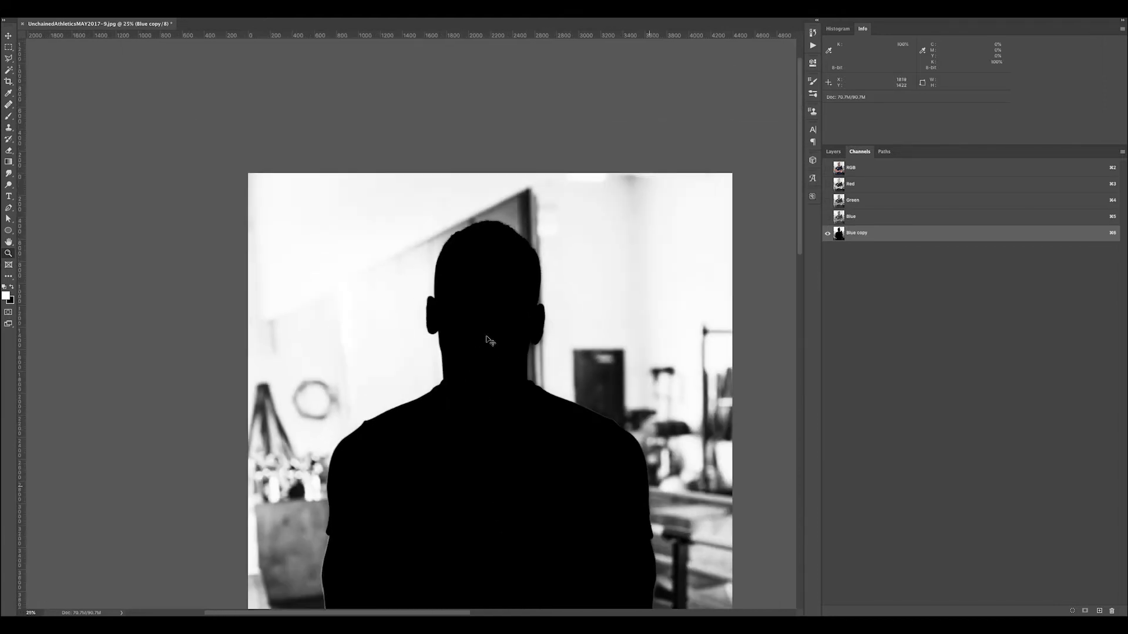
{"action": "key", "text": "super+plus"}
{"action": "key", "text": "super+plus"}
{"action": "key", "text": "super+plus"}
{"action": "key", "text": "super+plus"}
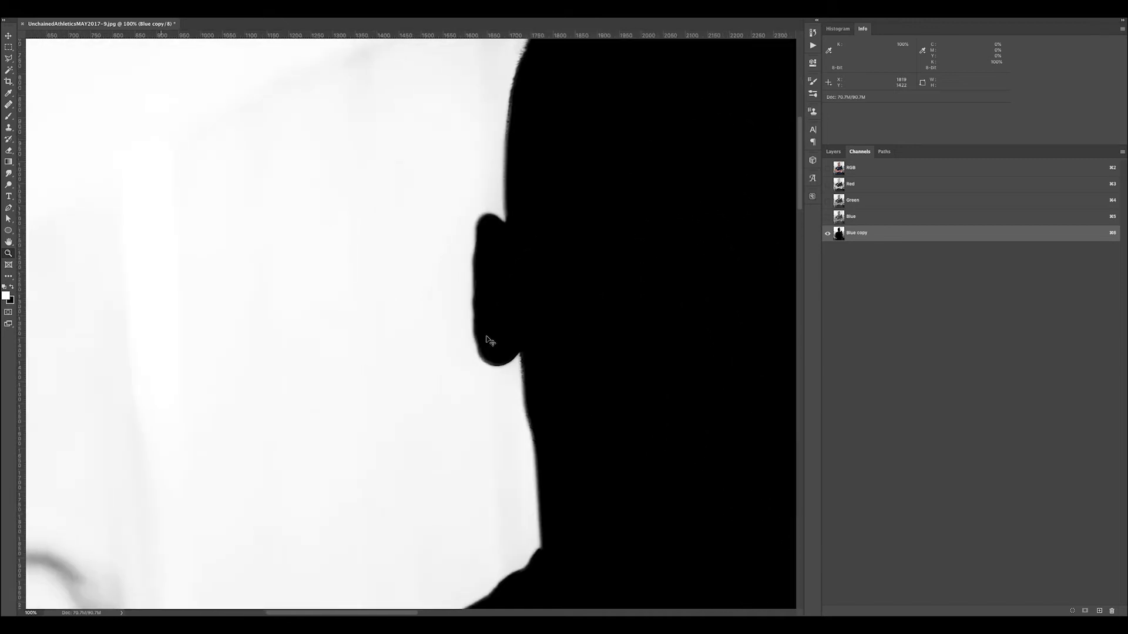
{"action": "key", "text": "super+minus"}
{"action": "key", "text": "super+minus"}
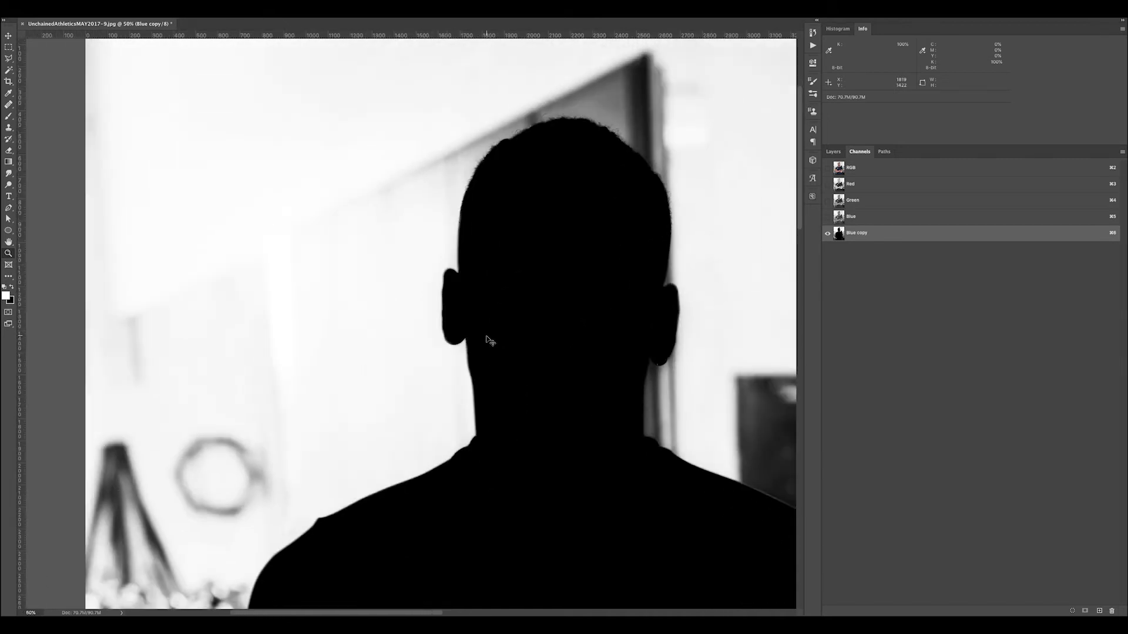
{"action": "mouse_move", "coordinate": [405, 226]}
{"action": "left_mouse_down"}
{"action": "mouse_move", "coordinate": [450, 269]}
{"action": "mouse_move", "coordinate": [410, 245]}
{"action": "left_mouse_up"}
- Load Path 1 as a selection and return to the Blue copy channel
{"action": "left_click", "coordinate": [885, 152]}
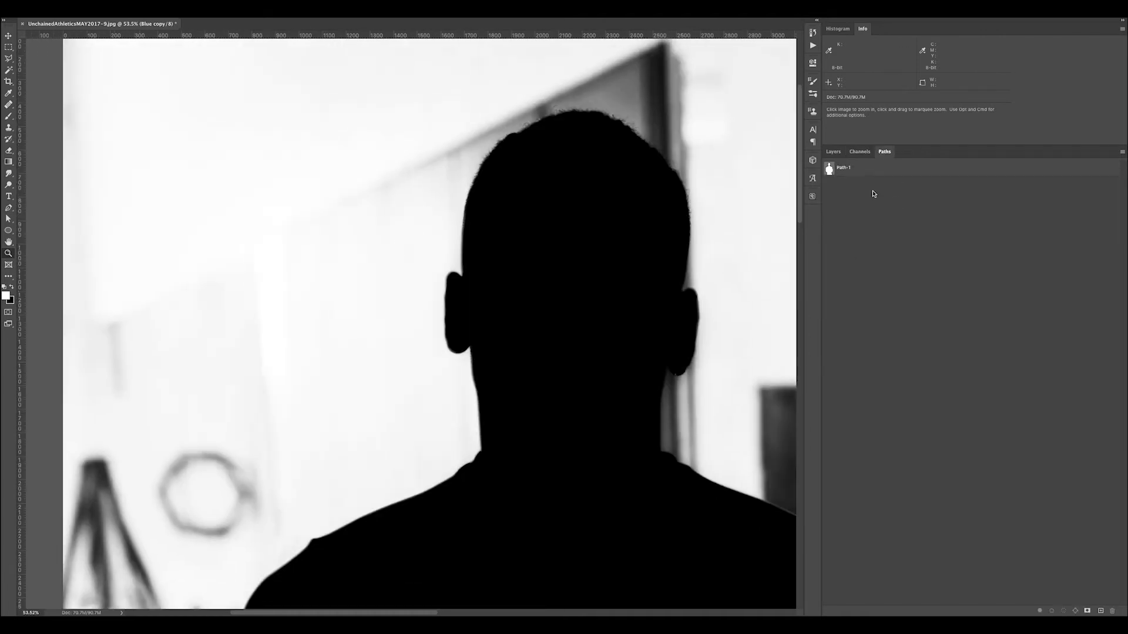
{"action": "left_click", "coordinate": [828, 169], "text": "super"}
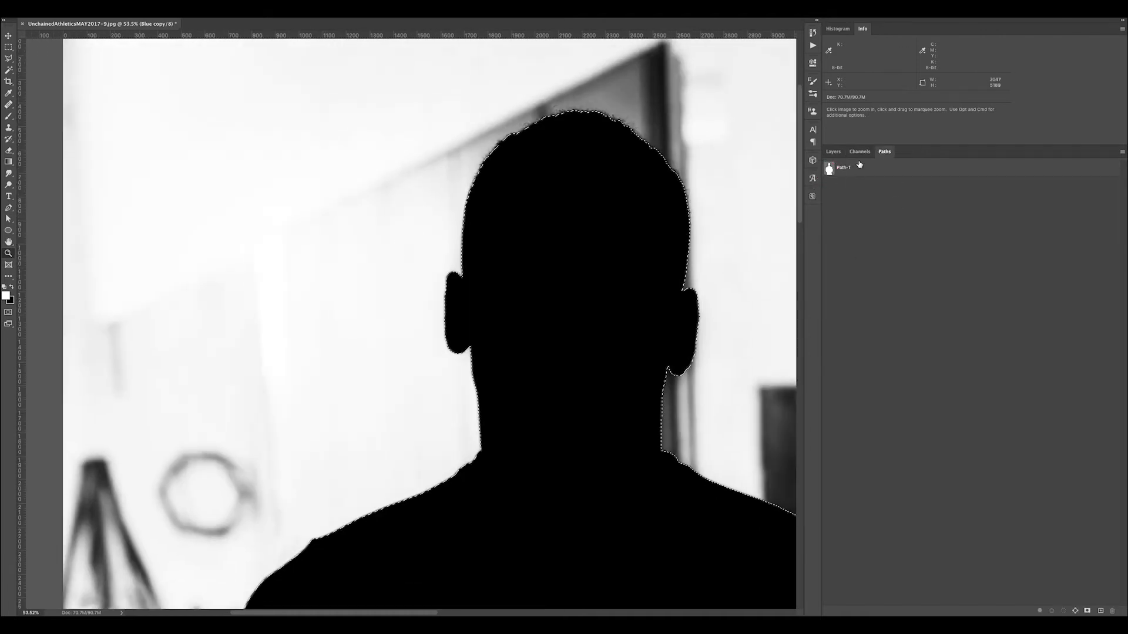
{"action": "left_click", "coordinate": [859, 152]}
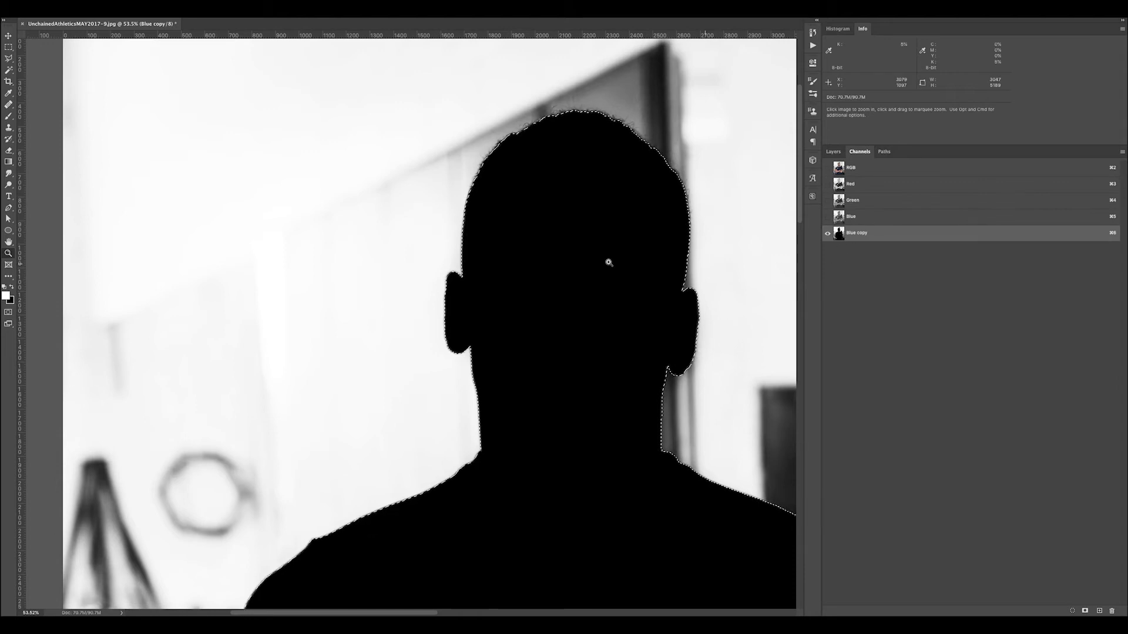
- Expand the silhouette selection by 4 pixels
{"action": "key", "text": "super+plus"}
{"action": "key", "text": "super+plus"}
{"action": "key", "text": "super+plus"}
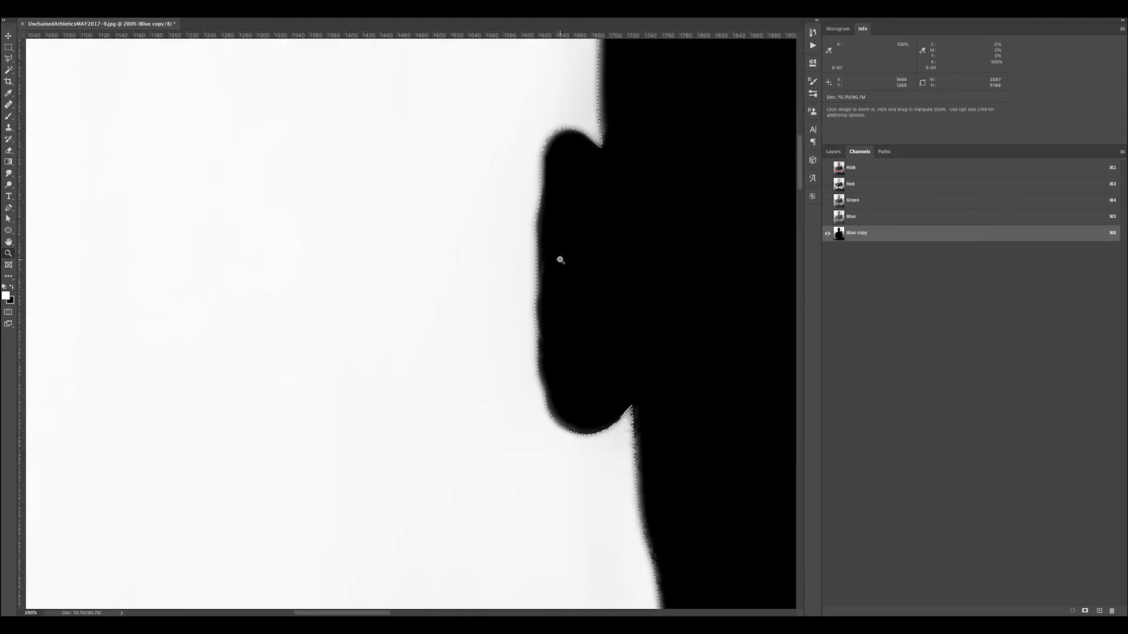
{"action": "key", "text": "super+plus"}
{"action": "key", "text": "super+minus"}
{"action": "key", "text": "super+minus"}
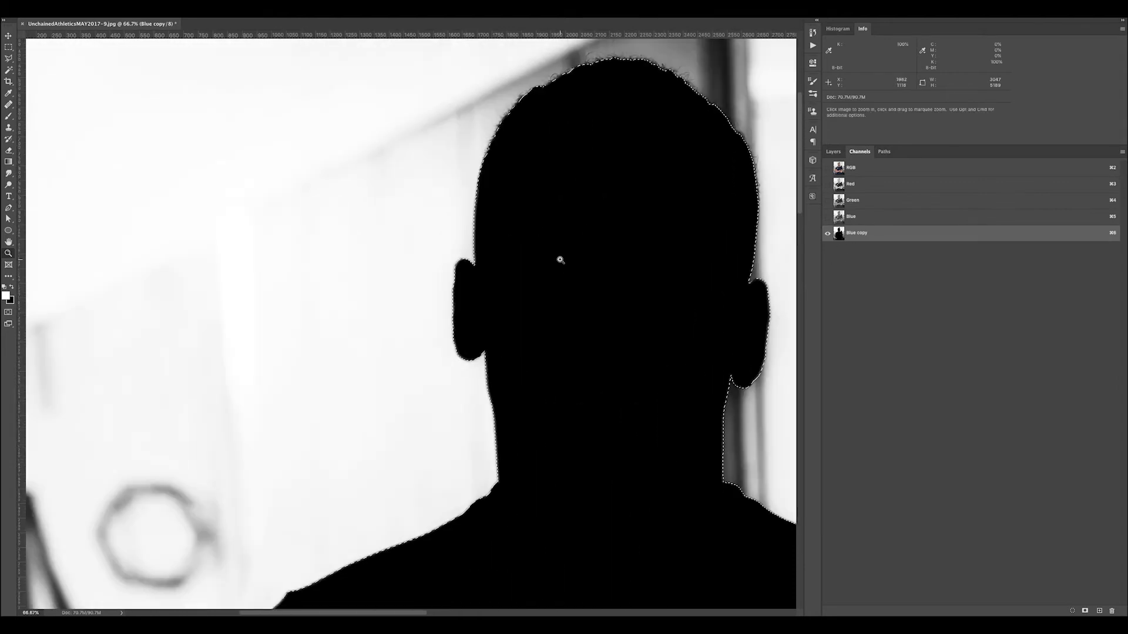
{"action": "left_click", "coordinate": [183, 5]}
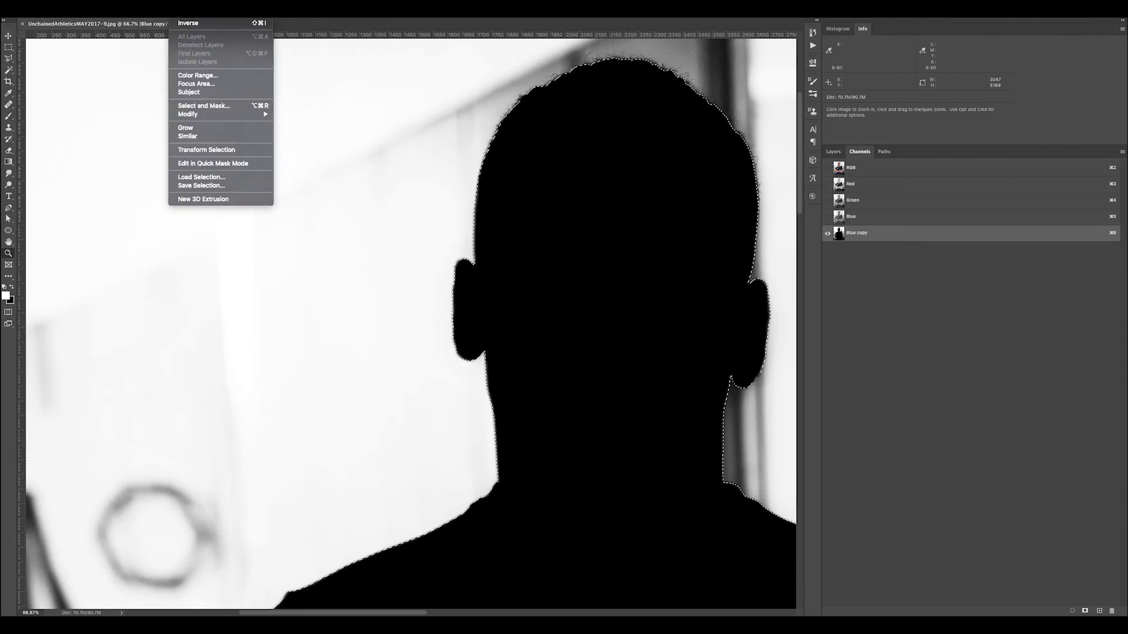
{"action": "mouse_move", "coordinate": [204, 111]}
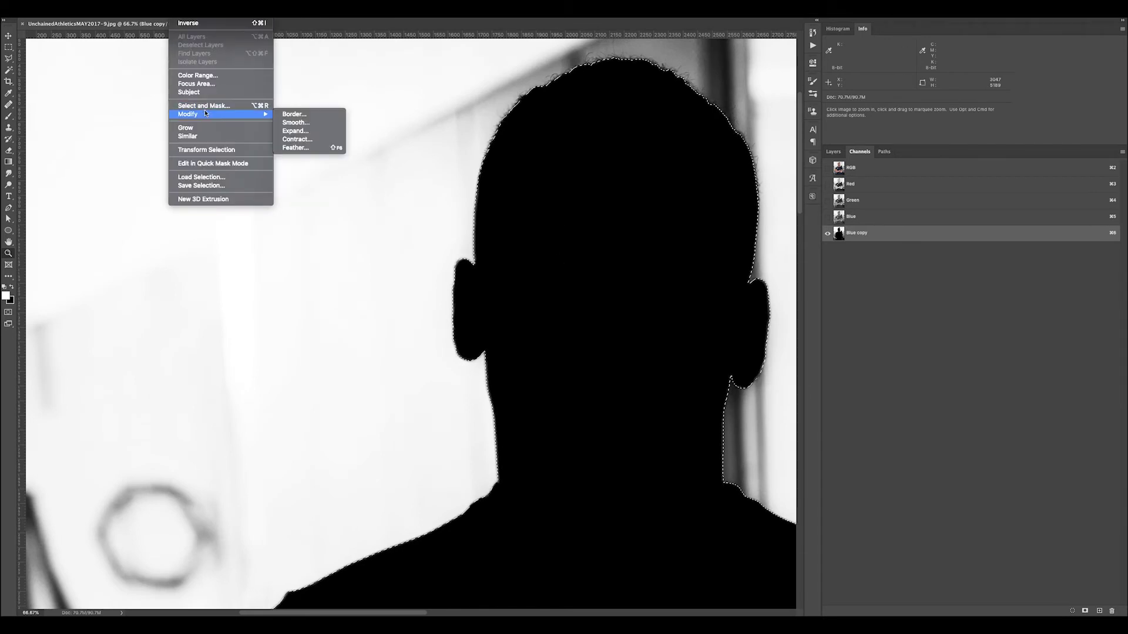
{"action": "left_click", "coordinate": [297, 131]}
{"action": "type", "text": "4"}
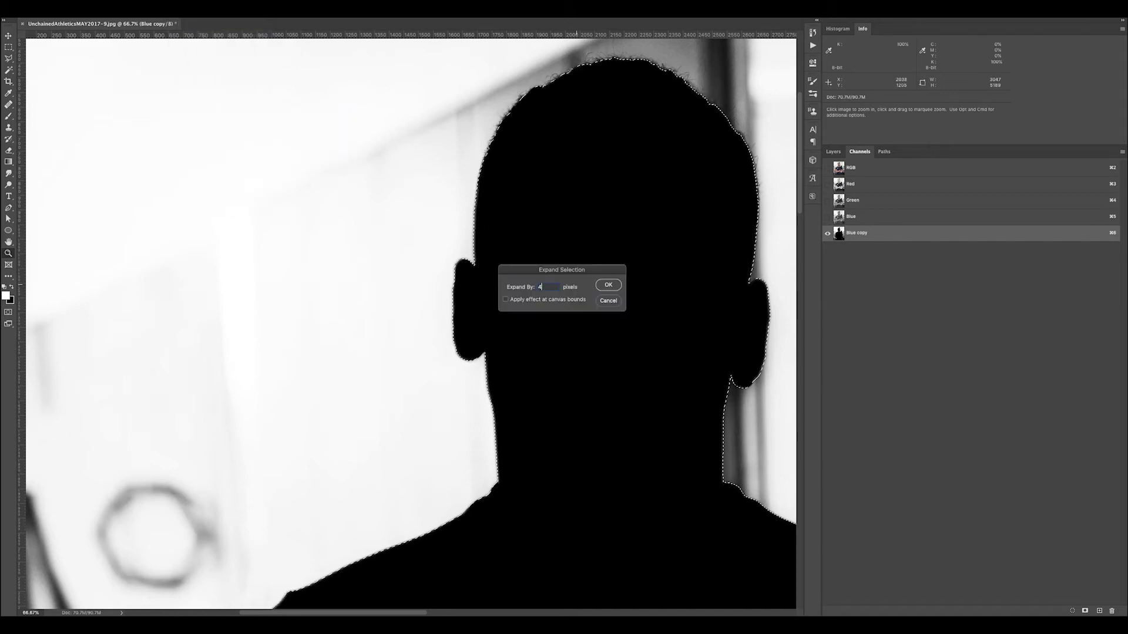
{"action": "key", "text": "Return"}
- Feather the expanded selection with a radius of 2 pixels
{"action": "left_click_drag", "start_coordinate": [476, 193], "coordinate": [521, 242]}
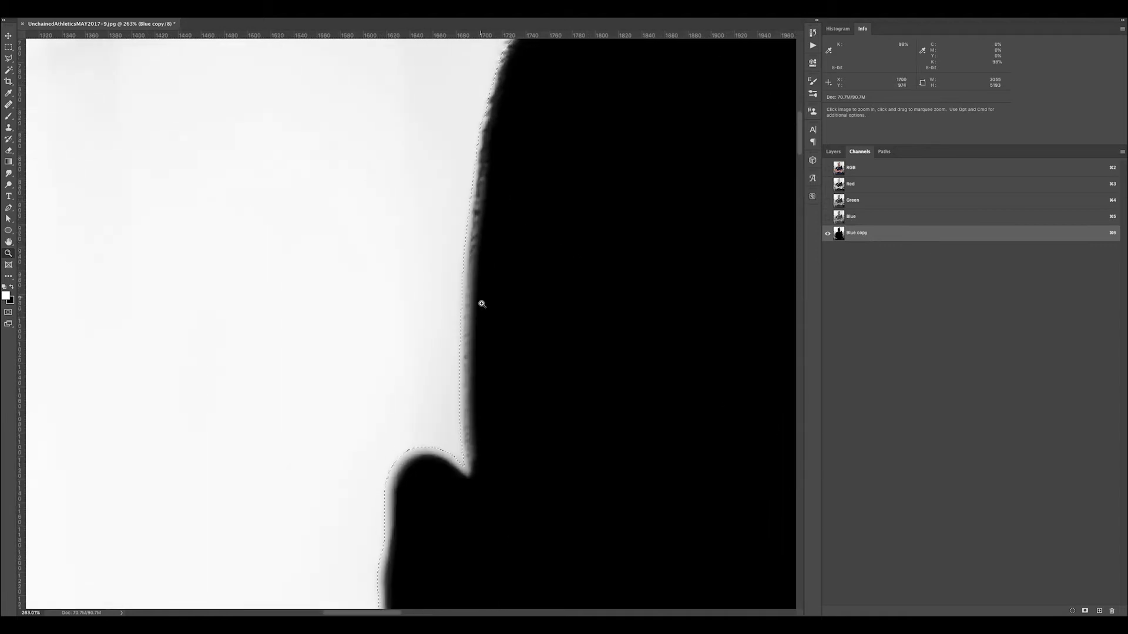
{"action": "left_click", "coordinate": [181, 1]}
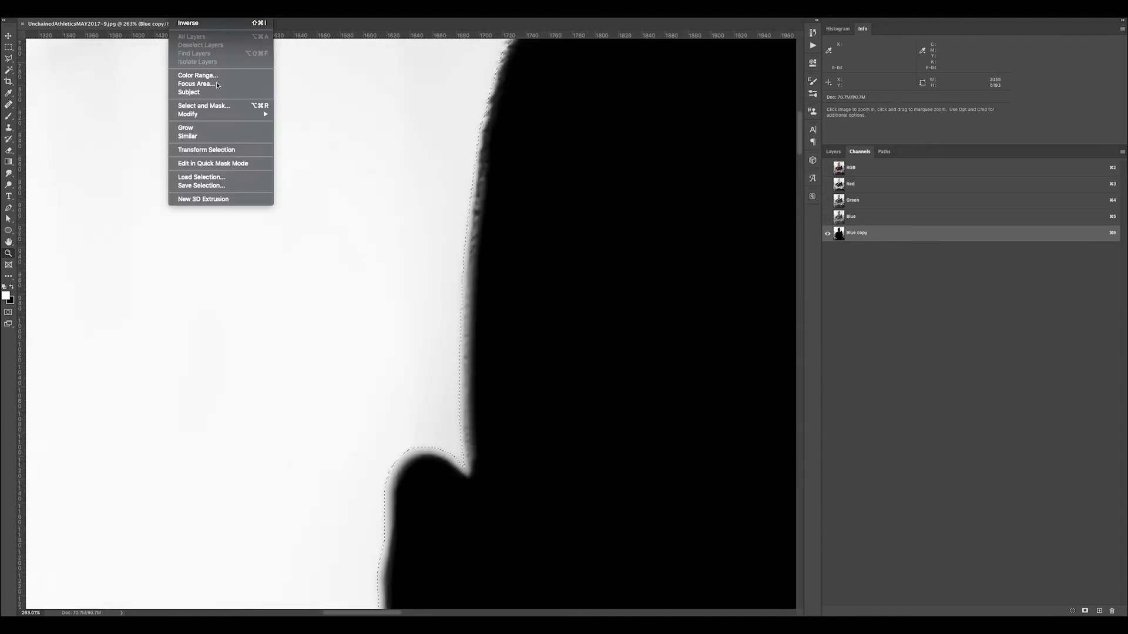
{"action": "mouse_move", "coordinate": [258, 114]}
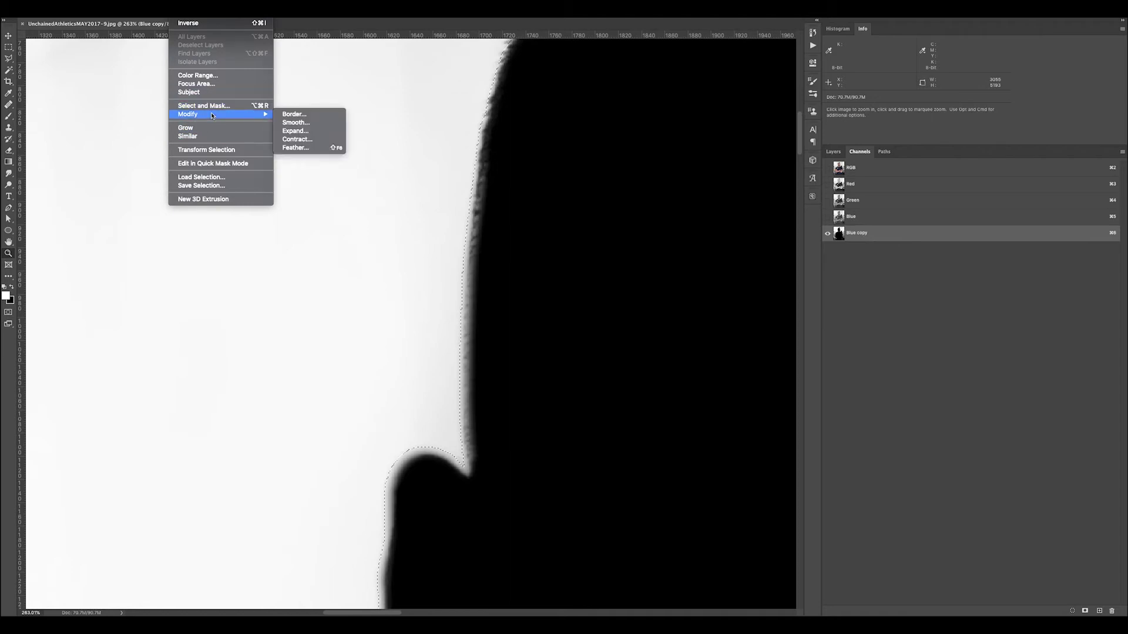
{"action": "left_click", "coordinate": [306, 150]}
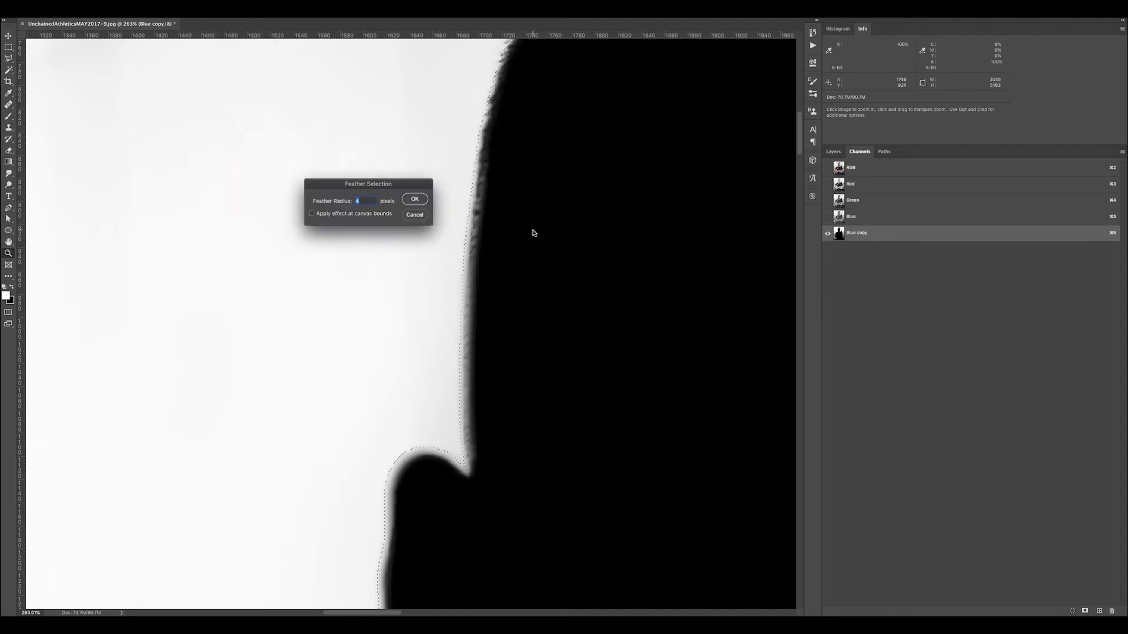
{"action": "type", "text": "2"}
{"action": "key", "text": "Return"}
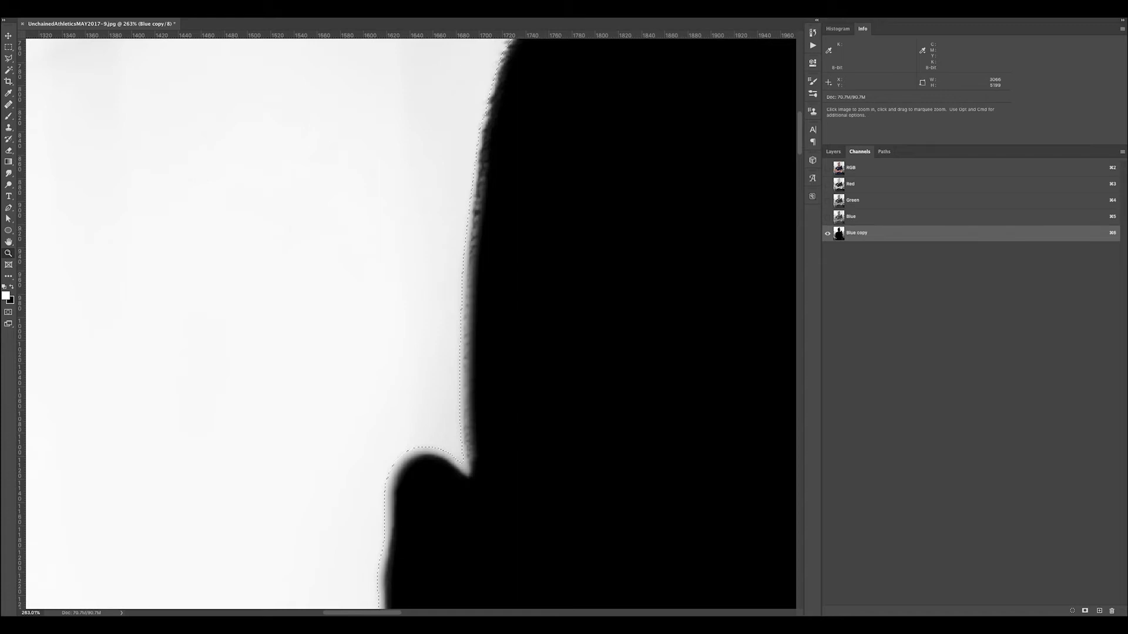
- Contract the feathered selection by 2 pixels
{"action": "left_click", "coordinate": [204, 6]}
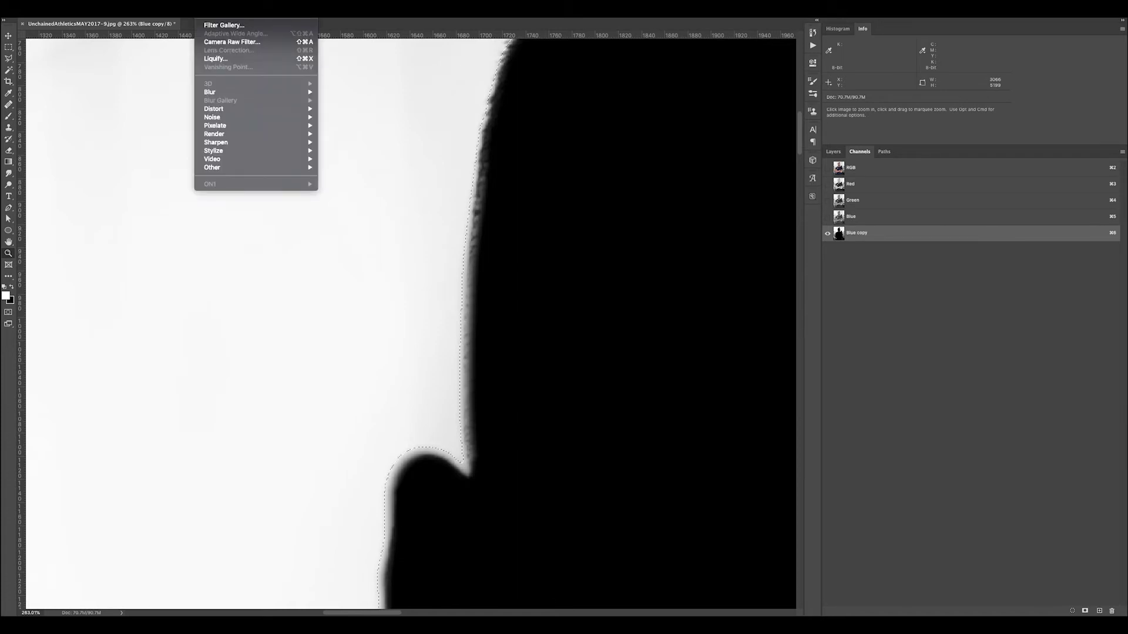
{"action": "mouse_move", "coordinate": [180, 6]}
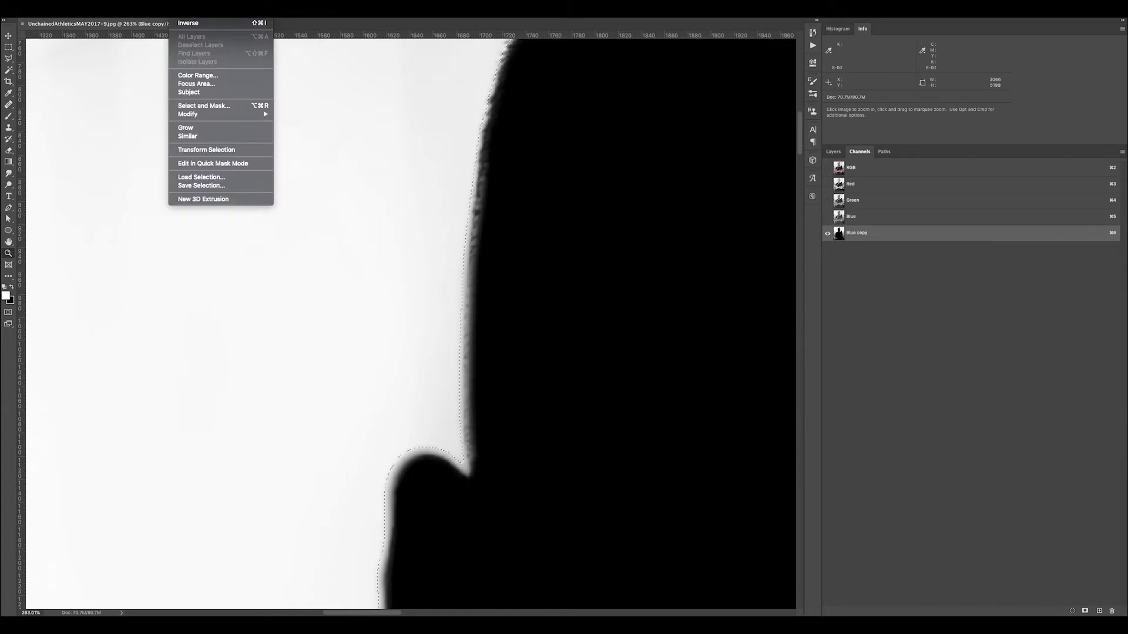
{"action": "mouse_move", "coordinate": [249, 113]}
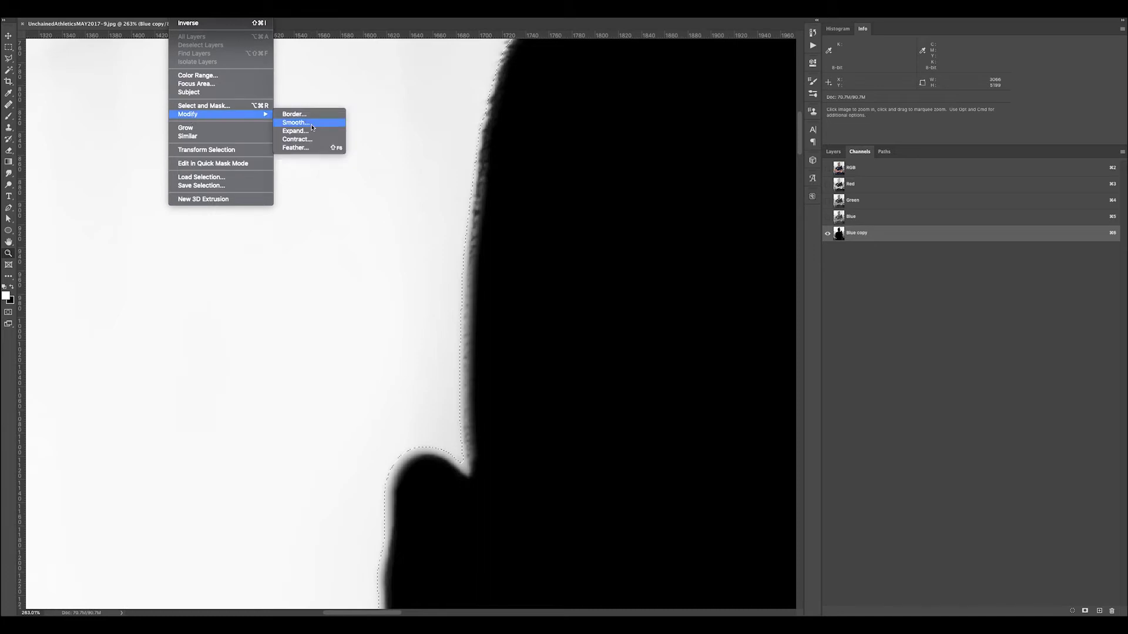
{"action": "left_click", "coordinate": [328, 140]}
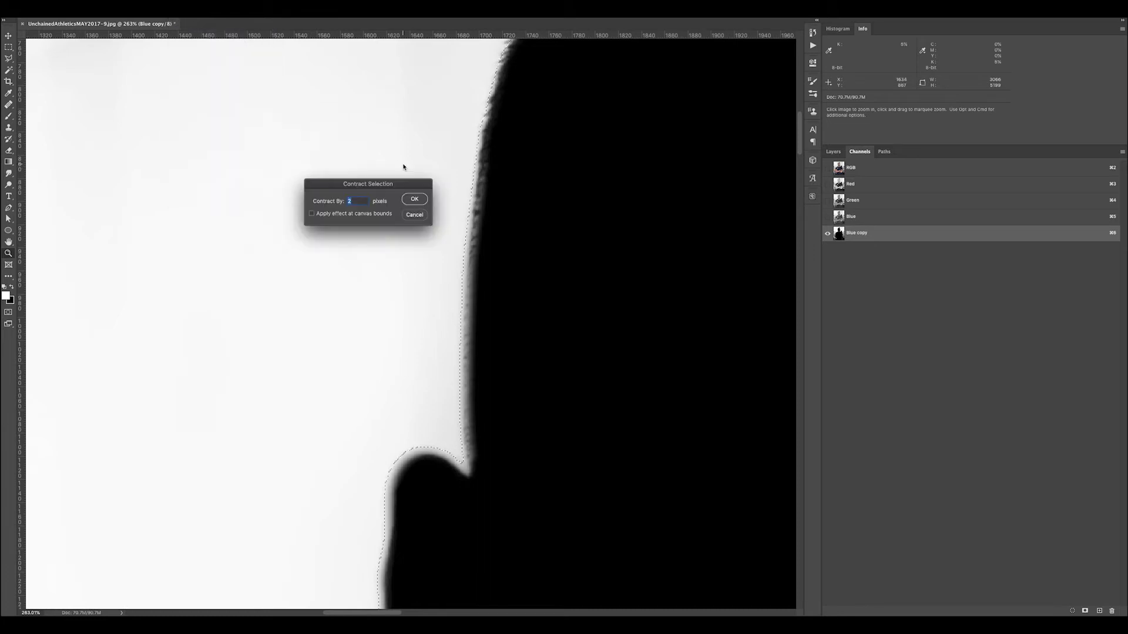
{"action": "key", "text": "Return"}
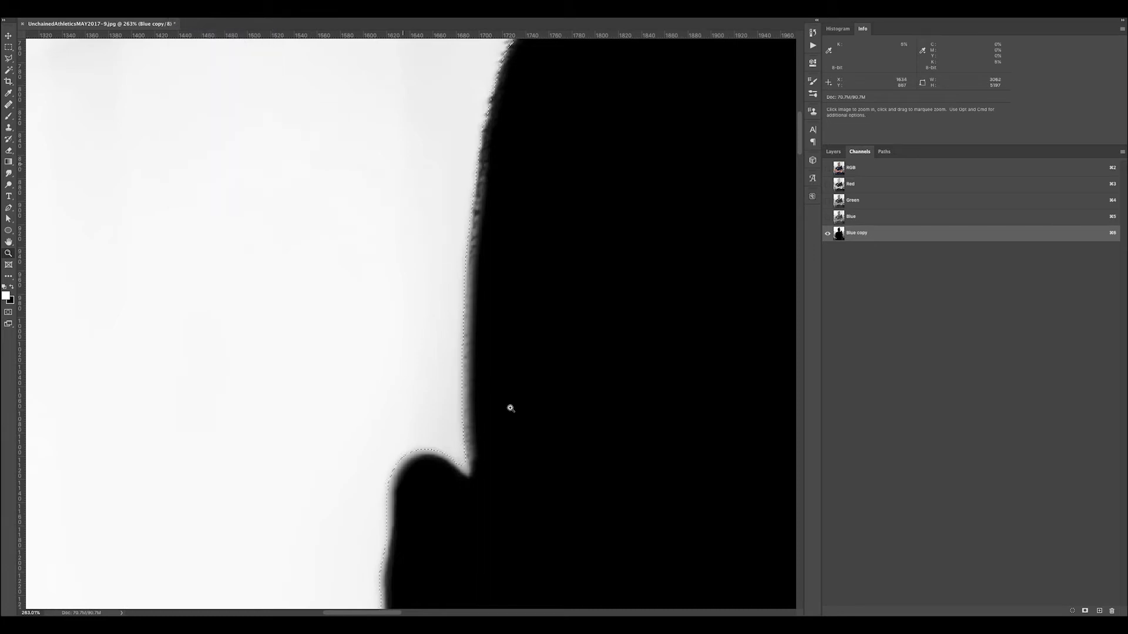
- Check how closely the contracted selection follows the head, neck and shoulder edges at several magnifications
{"action": "key", "text": "super+minus"}
{"action": "key", "text": "super+minus"}
{"action": "key", "text": "super+minus"}
{"action": "key", "text": "super+minus"}
{"action": "key", "text": "super+minus"}
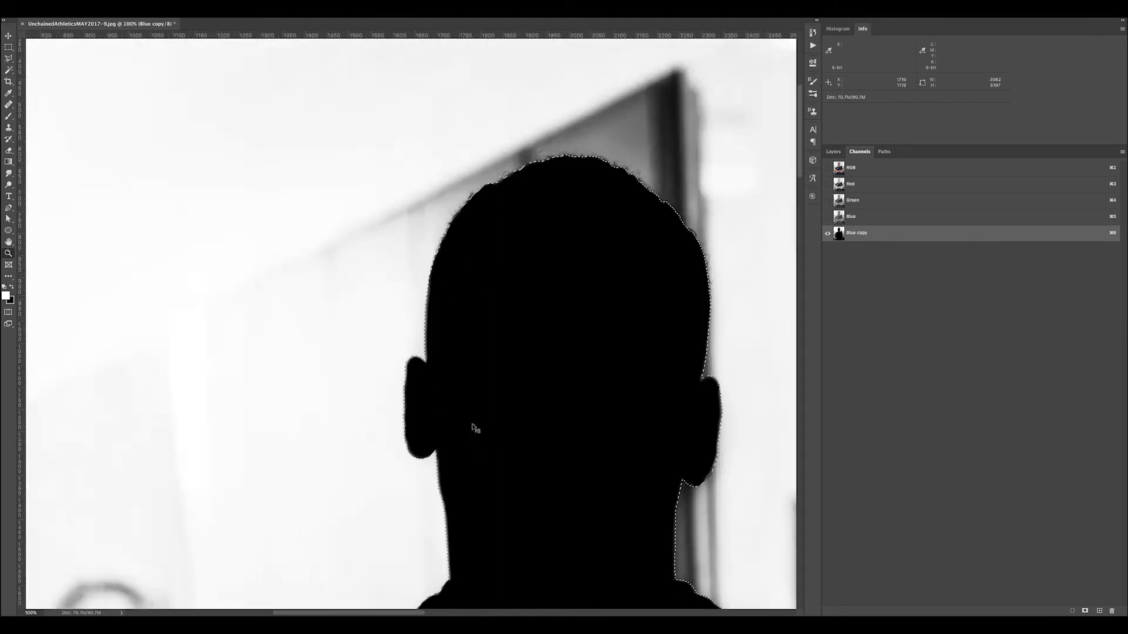
{"action": "key", "text": "super+equal"}
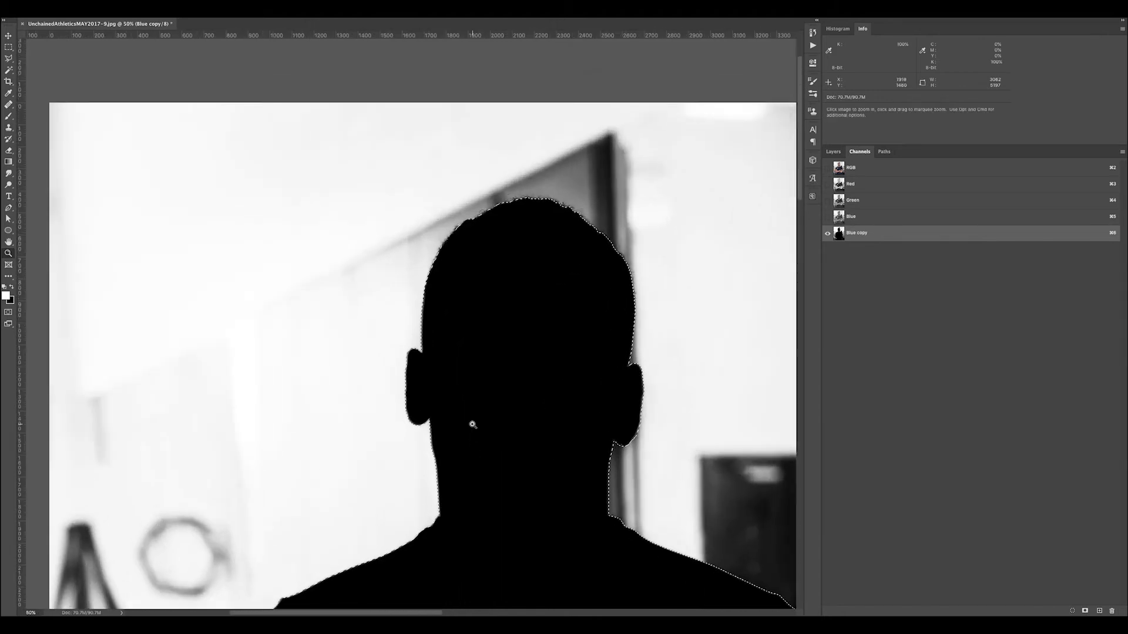
{"action": "scroll", "coordinate": [472, 424], "scroll_direction": "down", "scroll_amount": 5}
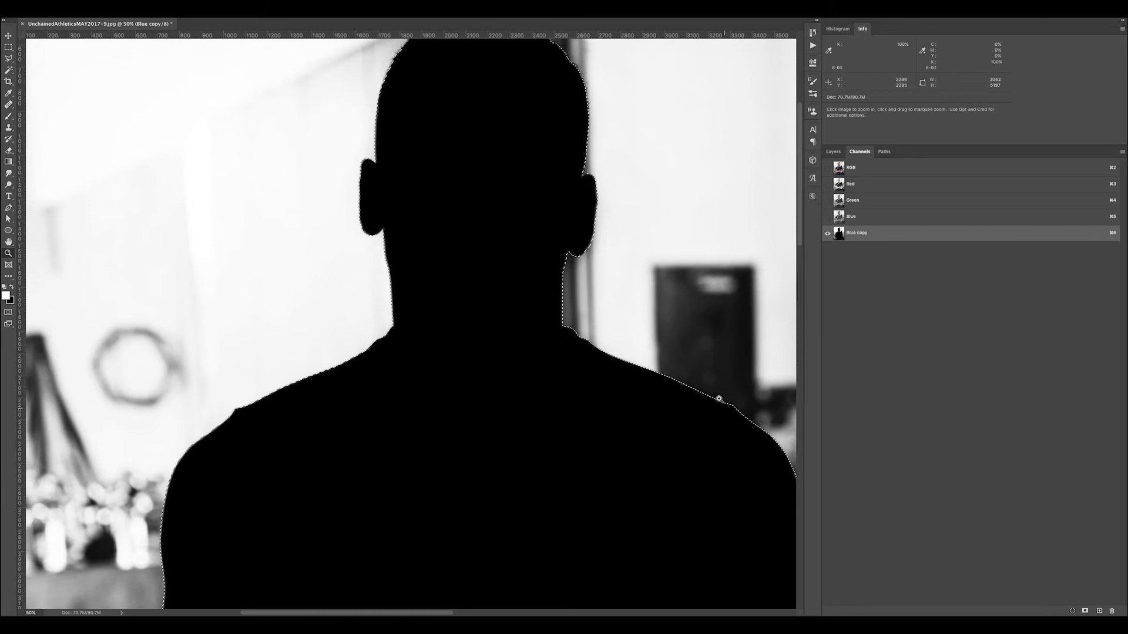
{"action": "mouse_move", "coordinate": [388, 322]}
{"action": "left_mouse_down"}
{"action": "mouse_move", "coordinate": [447, 367]}
{"action": "mouse_move", "coordinate": [400, 328]}
{"action": "left_mouse_up"}
{"action": "key", "text": "space"}
{"action": "left_click_drag", "start_coordinate": [299, 326], "coordinate": [597, 345]}
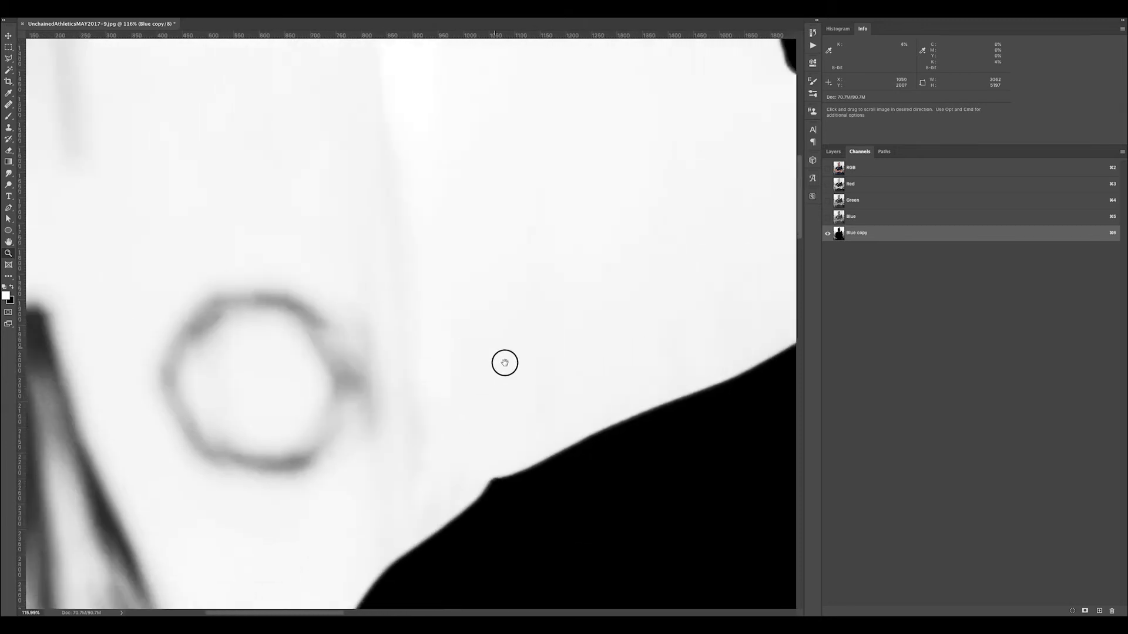
{"action": "key", "text": "super+minus"}
{"action": "key", "text": "super+minus"}
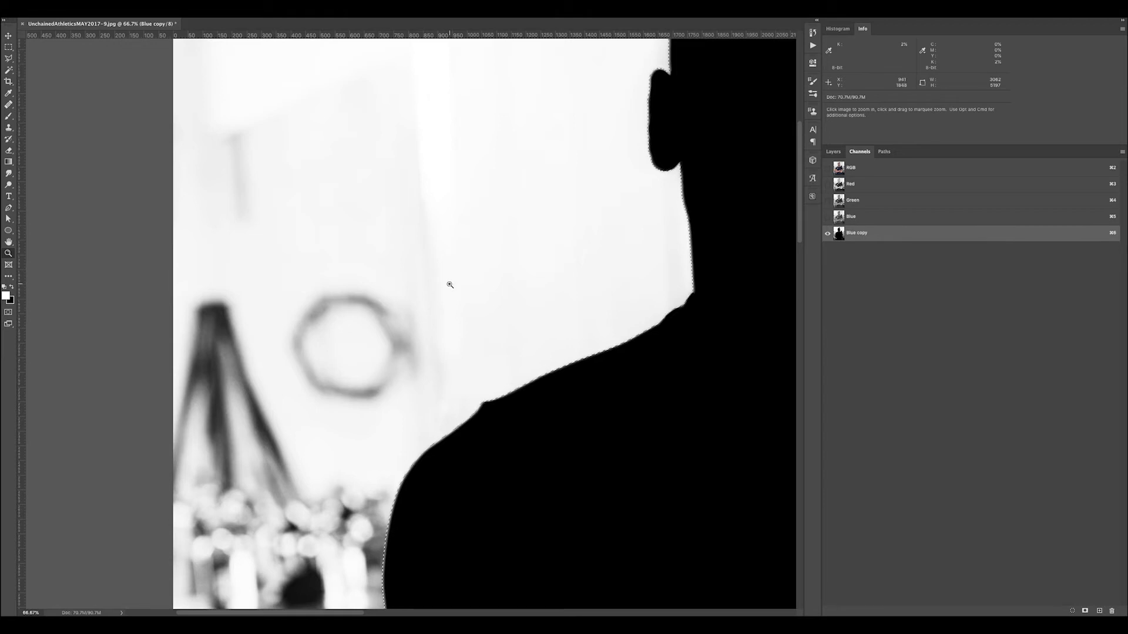
- Follow the selection edge down the arm and around the body, then examine it closely along the hair on the crown
{"action": "left_click_drag", "start_coordinate": [449, 282], "coordinate": [411, 198]}
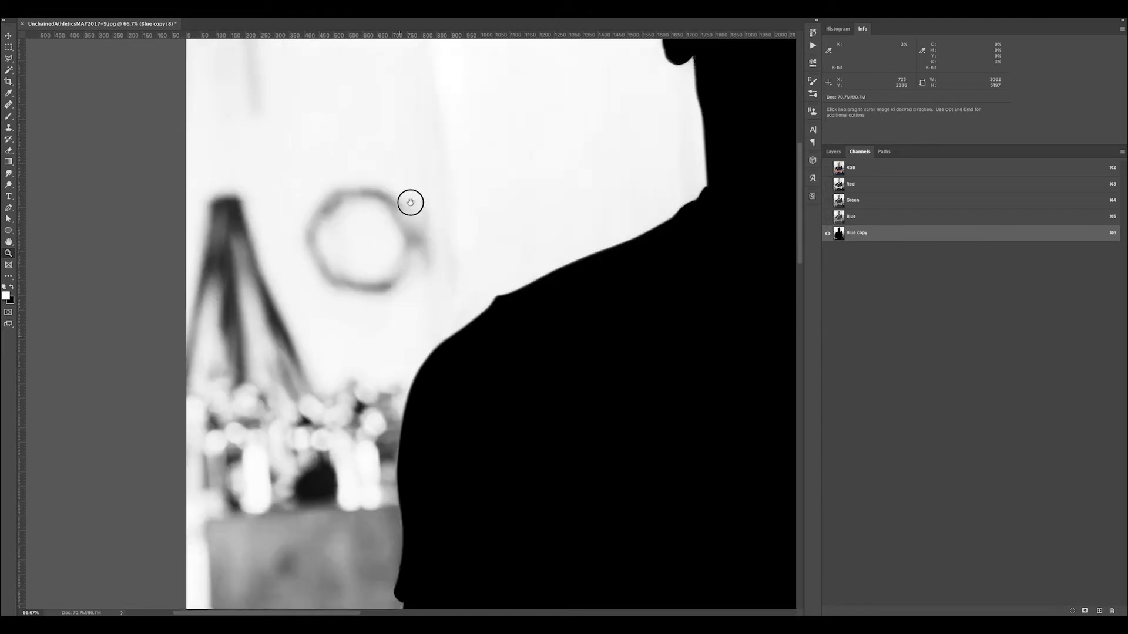
{"action": "left_click_drag", "start_coordinate": [407, 501], "coordinate": [393, 368]}
{"action": "left_click_drag", "start_coordinate": [410, 417], "coordinate": [403, 287]}
{"action": "left_click_drag", "start_coordinate": [515, 526], "coordinate": [394, 455]}
{"action": "left_click_drag", "start_coordinate": [536, 380], "coordinate": [361, 431]}
{"action": "left_click_drag", "start_coordinate": [470, 203], "coordinate": [499, 353]}
{"action": "left_click_drag", "start_coordinate": [458, 264], "coordinate": [509, 393]}
{"action": "left_click_drag", "start_coordinate": [435, 176], "coordinate": [506, 392]}
{"action": "left_click_drag", "start_coordinate": [379, 264], "coordinate": [442, 346]}
{"action": "left_click_drag", "start_coordinate": [358, 286], "coordinate": [438, 349]}
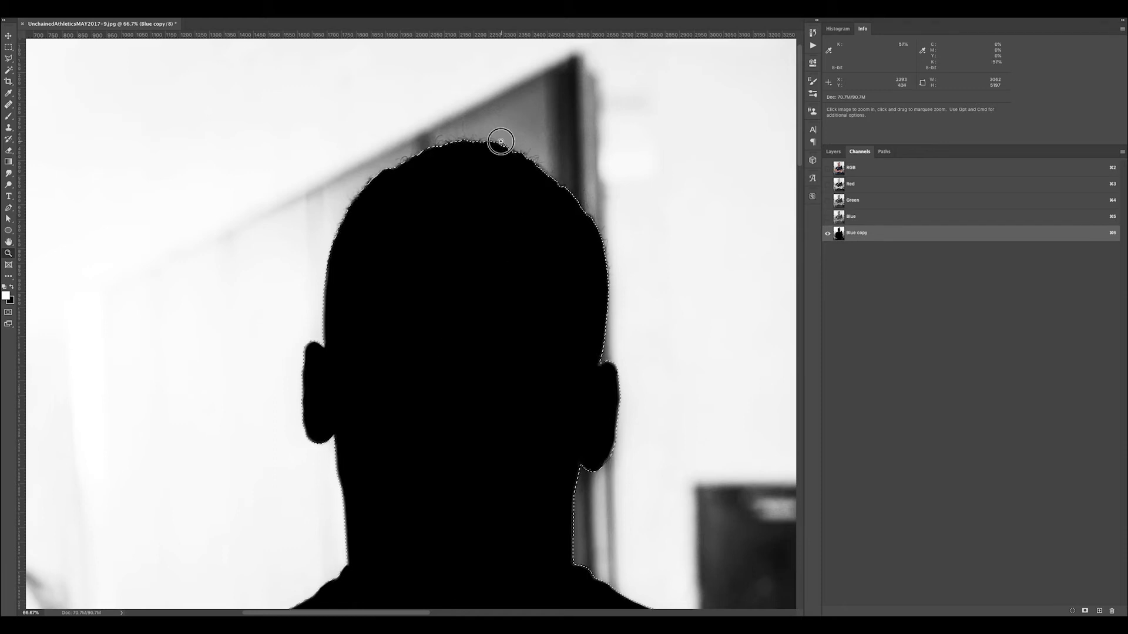
{"action": "left_click_drag", "start_coordinate": [501, 142], "coordinate": [537, 186]}
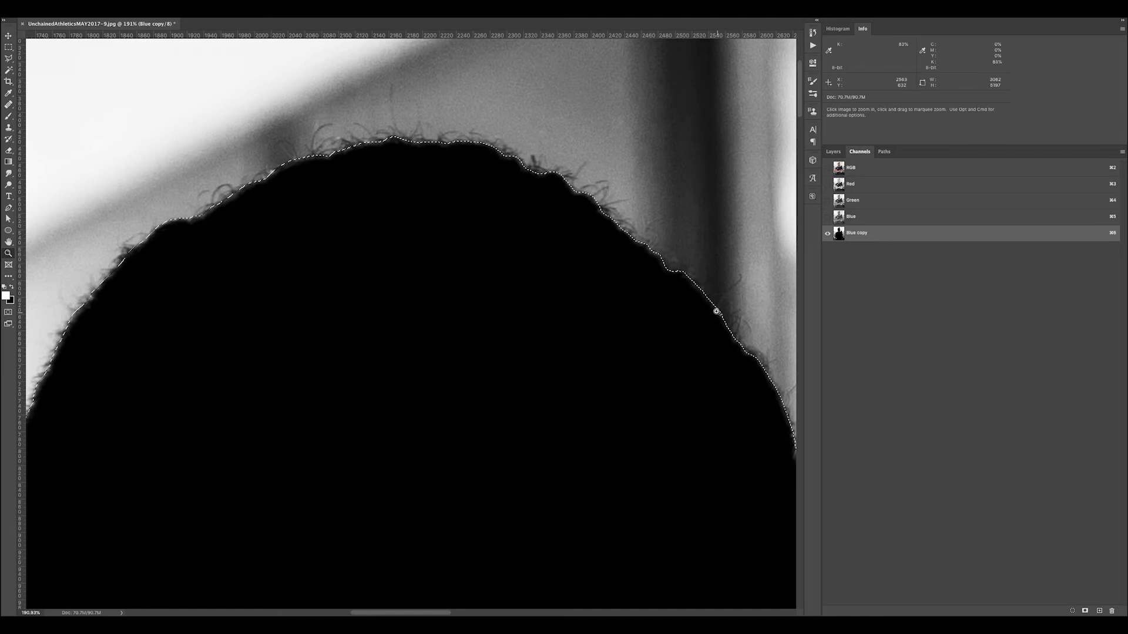
{"action": "left_click_drag", "start_coordinate": [155, 321], "coordinate": [387, 218]}
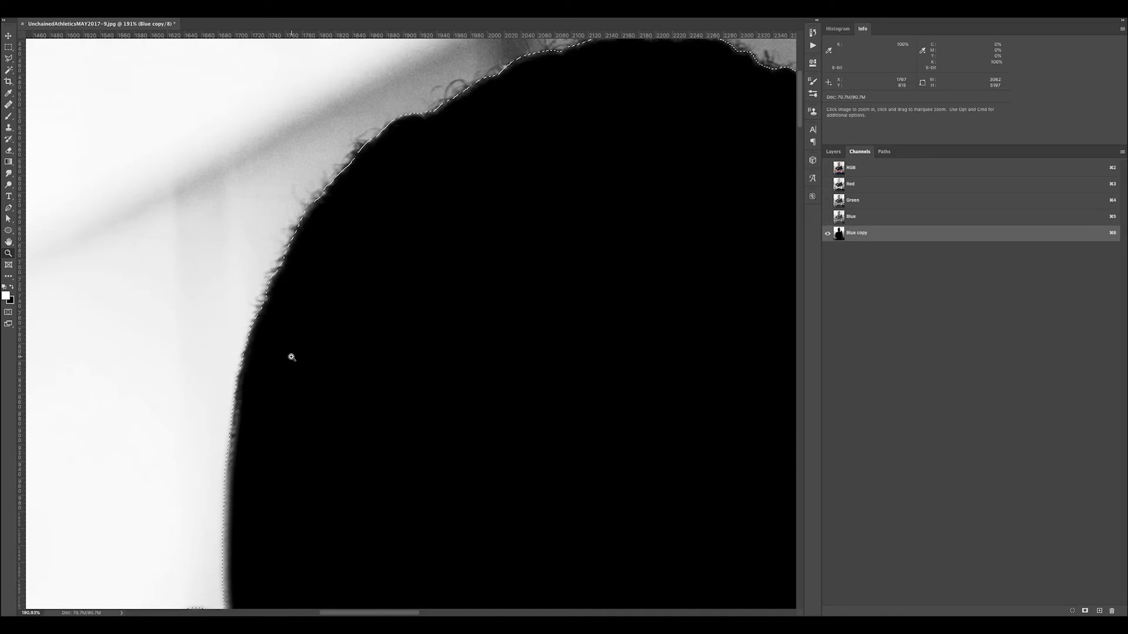
- Invert the selection so that the background around the man is selected
{"action": "key", "text": "super+minus"}
{"action": "key", "text": "super+minus"}
{"action": "key", "text": "super+minus"}
{"action": "left_click_drag", "start_coordinate": [544, 428], "coordinate": [512, 254]}
{"action": "key", "text": "z"}
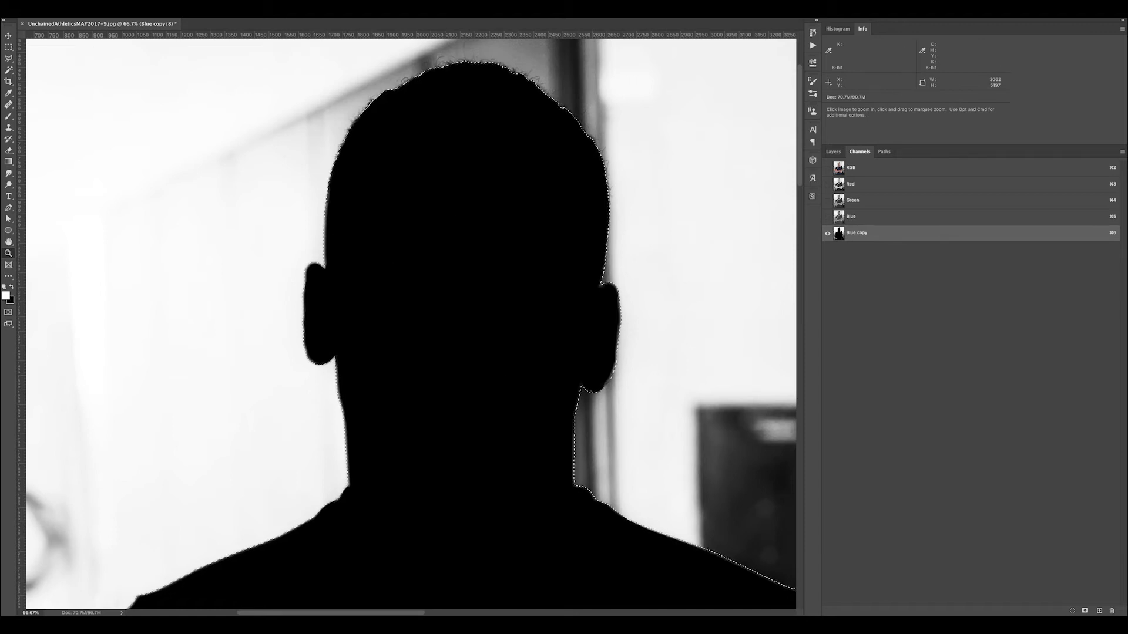
{"action": "left_click", "coordinate": [180, 3]}
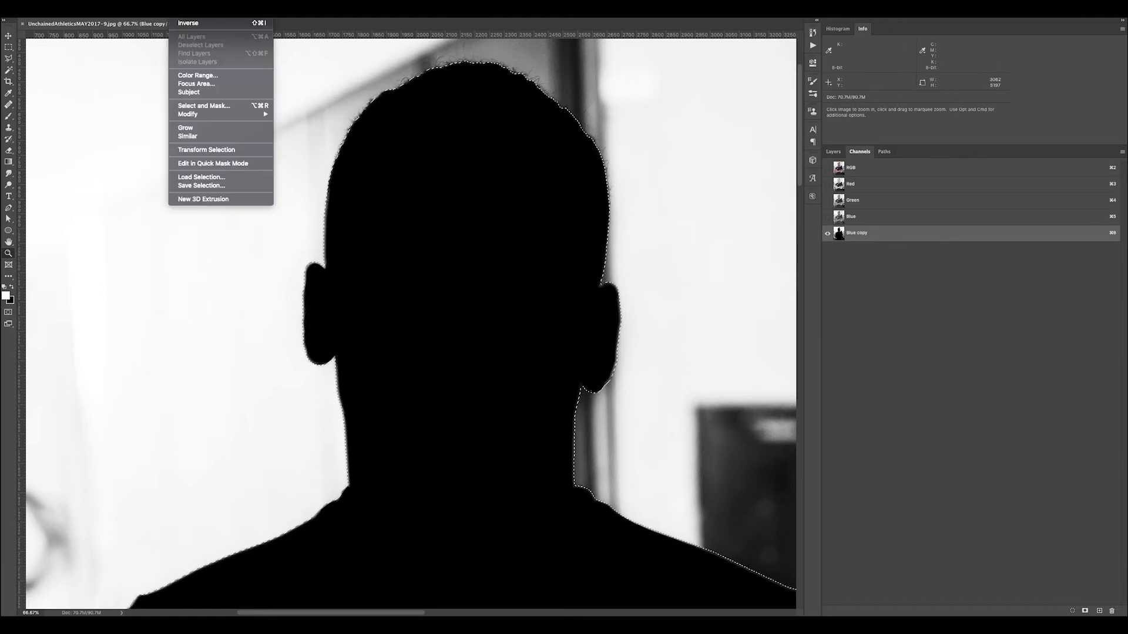
{"action": "left_click", "coordinate": [192, 26]}
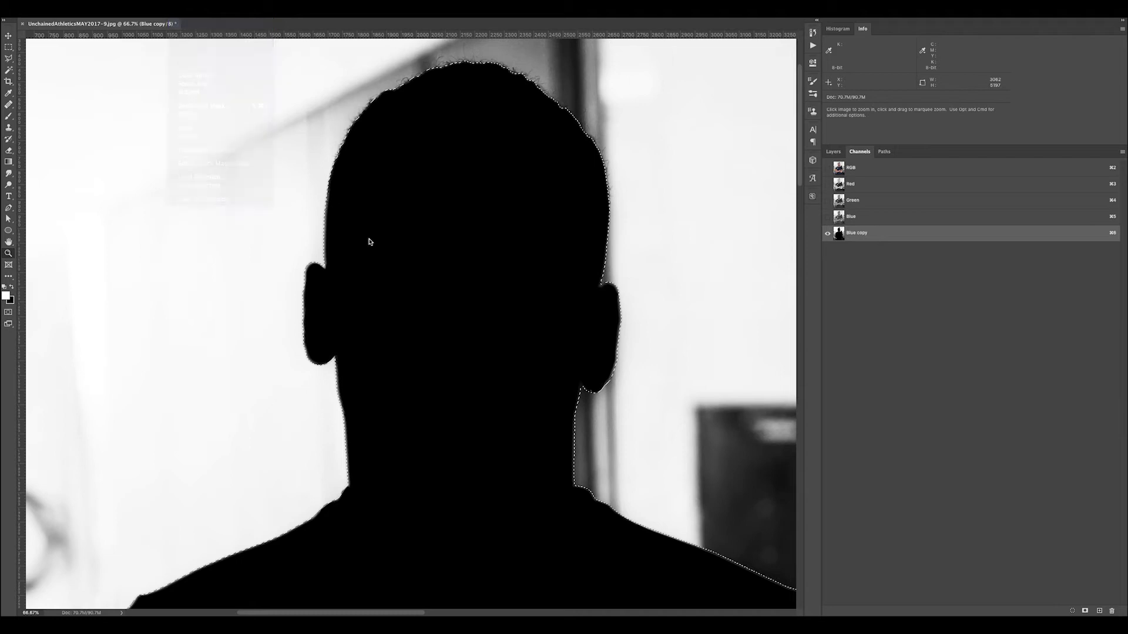
- Examine the selected background and its border with the head at several magnifications
{"action": "key", "text": "z"}
{"action": "left_click", "coordinate": [405, 286], "text": "alt"}
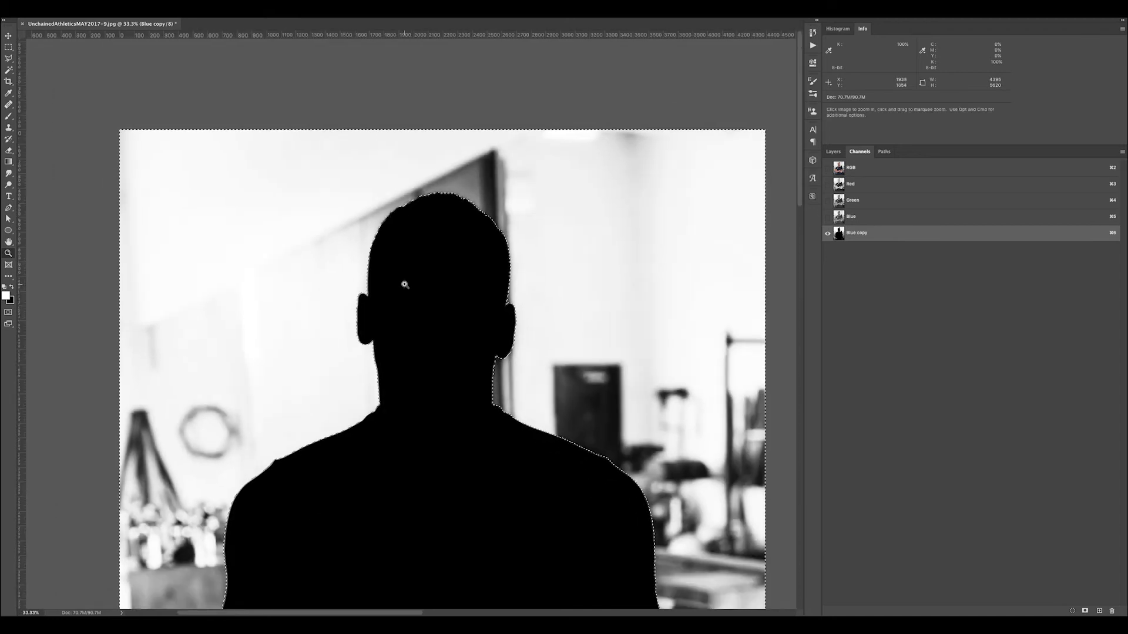
{"action": "left_click", "coordinate": [284, 176]}
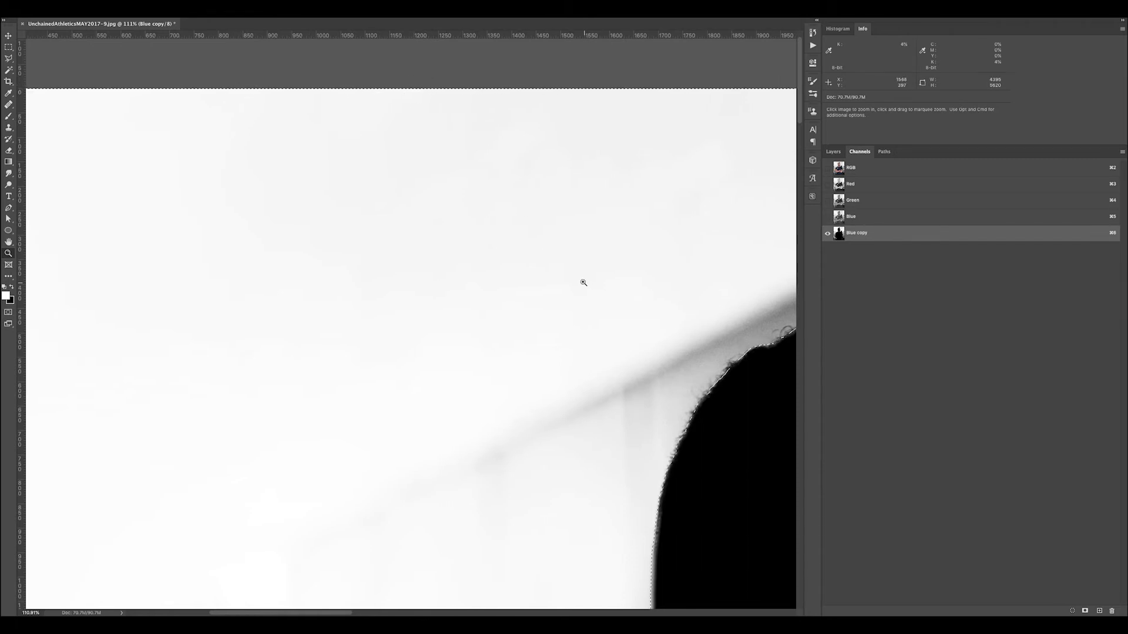
{"action": "key", "text": "super+minus"}
{"action": "key", "text": "super+minus"}
{"action": "key", "text": "super+minus"}
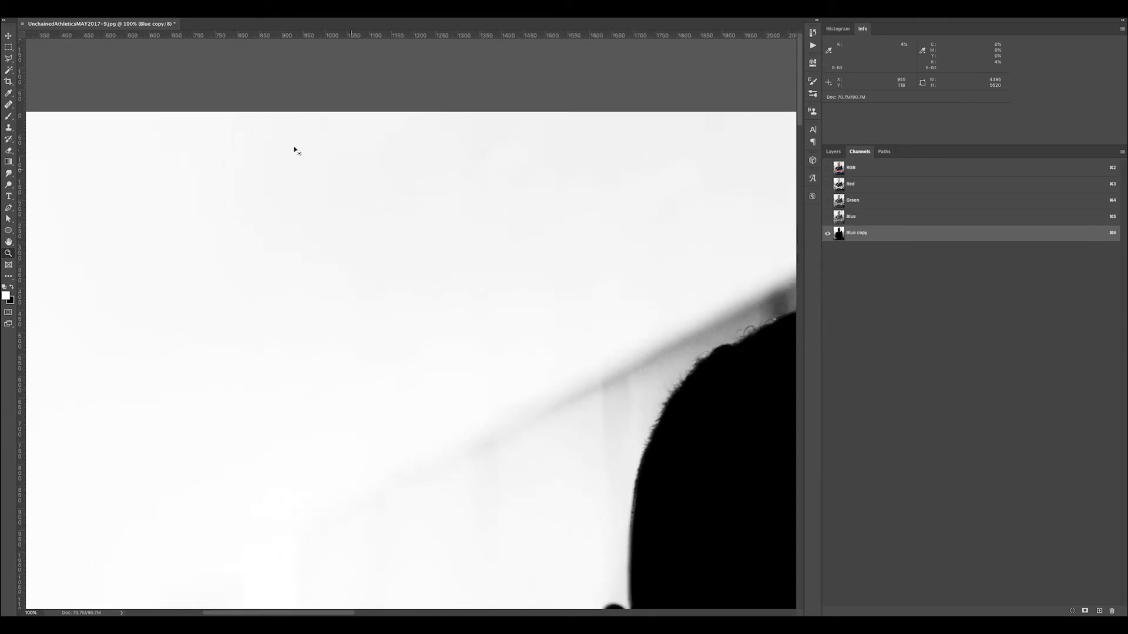
{"action": "left_click_drag", "start_coordinate": [416, 335], "coordinate": [357, 211]}
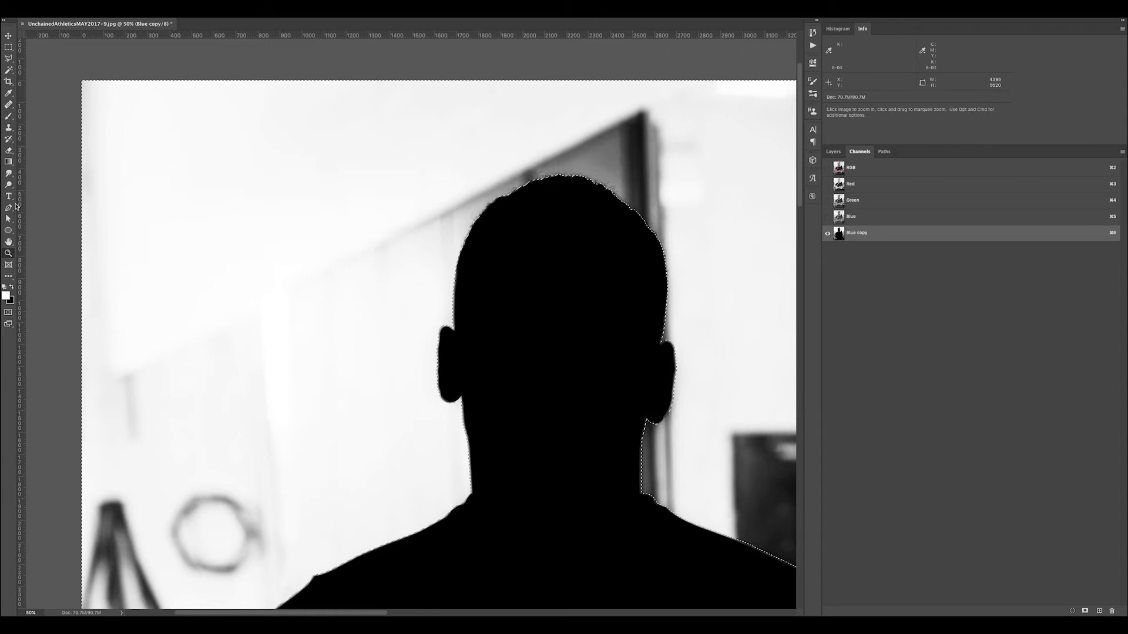
- Lighten the gray wall area left of the man's head to white using the Dodge tool with an enlarged brush
{"action": "left_click", "coordinate": [7, 174]}
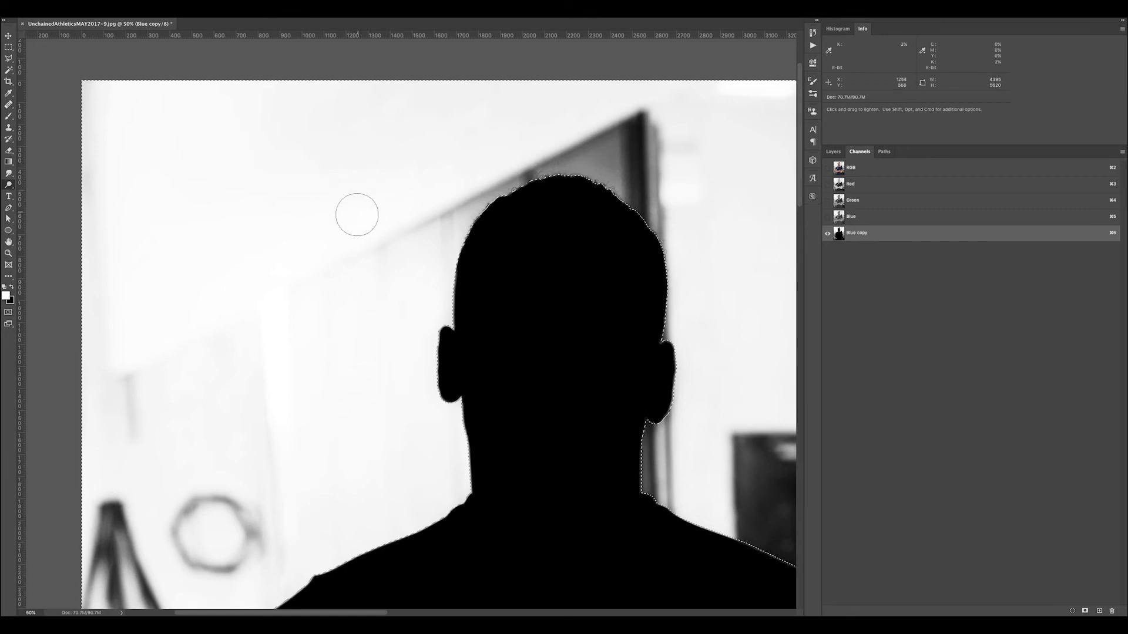
{"action": "key", "text": "bracketright"}
{"action": "key", "text": "bracketright"}
{"action": "key", "text": "bracketright"}
{"action": "key", "text": "bracketright"}
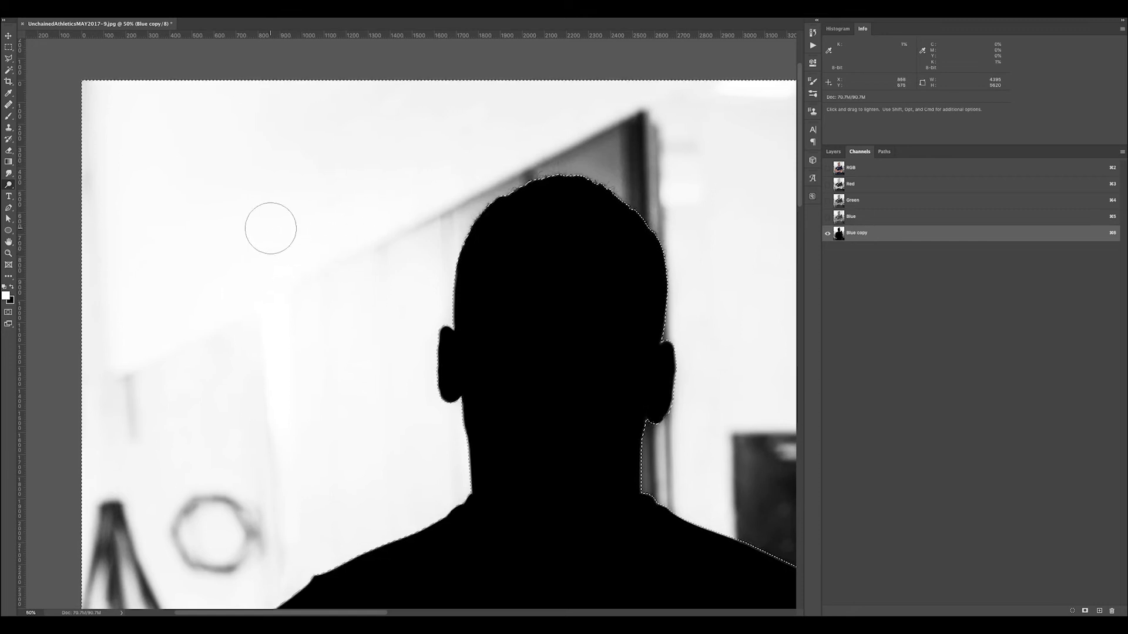
{"action": "mouse_move", "coordinate": [270, 229]}
{"action": "left_mouse_down"}
{"action": "mouse_move", "coordinate": [264, 253]}
{"action": "mouse_move", "coordinate": [284, 269]}
{"action": "mouse_move", "coordinate": [283, 288]}
{"action": "mouse_move", "coordinate": [301, 291]}
{"action": "mouse_move", "coordinate": [307, 349]}
{"action": "mouse_move", "coordinate": [249, 325]}
{"action": "mouse_move", "coordinate": [284, 284]}
{"action": "mouse_move", "coordinate": [321, 295]}
{"action": "mouse_move", "coordinate": [360, 246]}
{"action": "mouse_move", "coordinate": [250, 405]}
{"action": "mouse_move", "coordinate": [216, 425]}
{"action": "mouse_move", "coordinate": [132, 398]}
{"action": "left_mouse_up"}
{"action": "left_click_drag", "start_coordinate": [300, 476], "coordinate": [388, 213]}
{"action": "mouse_move", "coordinate": [329, 246]}
{"action": "left_mouse_down"}
{"action": "mouse_move", "coordinate": [239, 239]}
{"action": "mouse_move", "coordinate": [276, 240]}
{"action": "mouse_move", "coordinate": [284, 292]}
{"action": "mouse_move", "coordinate": [194, 329]}
{"action": "mouse_move", "coordinate": [279, 300]}
{"action": "mouse_move", "coordinate": [259, 330]}
{"action": "mouse_move", "coordinate": [216, 302]}
{"action": "mouse_move", "coordinate": [241, 258]}
{"action": "mouse_move", "coordinate": [244, 307]}
{"action": "mouse_move", "coordinate": [219, 176]}
{"action": "mouse_move", "coordinate": [236, 422]}
{"action": "mouse_move", "coordinate": [262, 426]}
{"action": "mouse_move", "coordinate": [253, 499]}
{"action": "mouse_move", "coordinate": [223, 528]}
{"action": "mouse_move", "coordinate": [232, 458]}
{"action": "left_mouse_up"}
- Lighten the wall and blurred background objects right of the man's head and above his right shoulder toward white with the Dodge tool
{"action": "left_click_drag", "start_coordinate": [544, 195], "coordinate": [252, 356]}
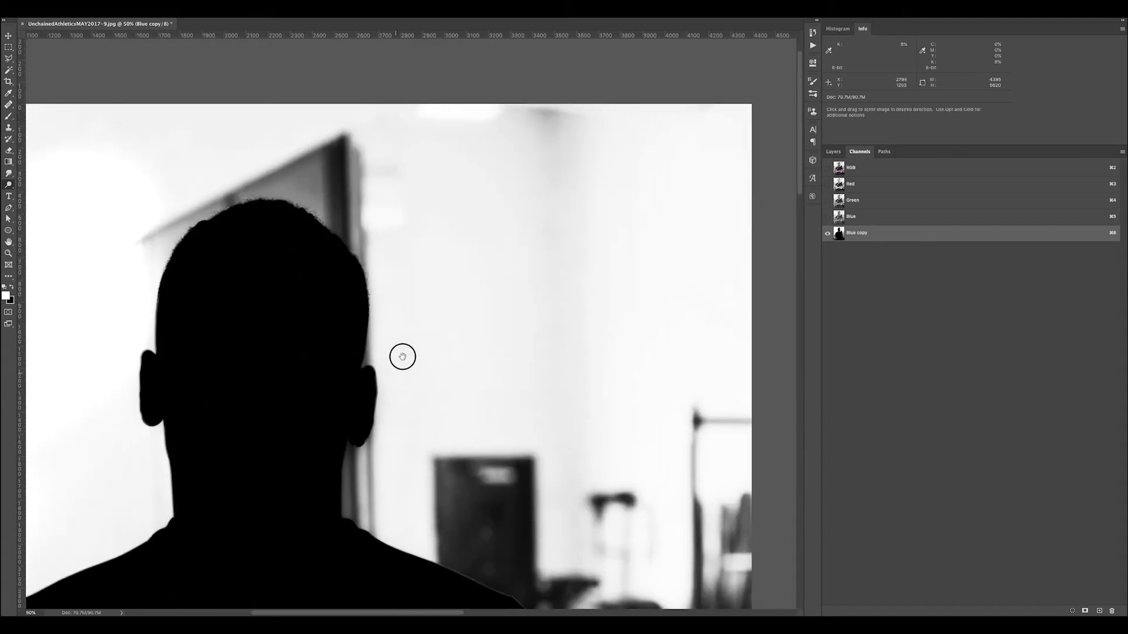
{"action": "mouse_move", "coordinate": [435, 140]}
{"action": "left_mouse_down"}
{"action": "mouse_move", "coordinate": [349, 139]}
{"action": "mouse_move", "coordinate": [375, 155]}
{"action": "mouse_move", "coordinate": [426, 248]}
{"action": "mouse_move", "coordinate": [428, 222]}
{"action": "mouse_move", "coordinate": [471, 403]}
{"action": "mouse_move", "coordinate": [455, 506]}
{"action": "mouse_move", "coordinate": [542, 510]}
{"action": "mouse_move", "coordinate": [688, 393]}
{"action": "mouse_move", "coordinate": [697, 404]}
{"action": "mouse_move", "coordinate": [695, 218]}
{"action": "mouse_move", "coordinate": [549, 166]}
{"action": "mouse_move", "coordinate": [530, 126]}
{"action": "left_mouse_up"}
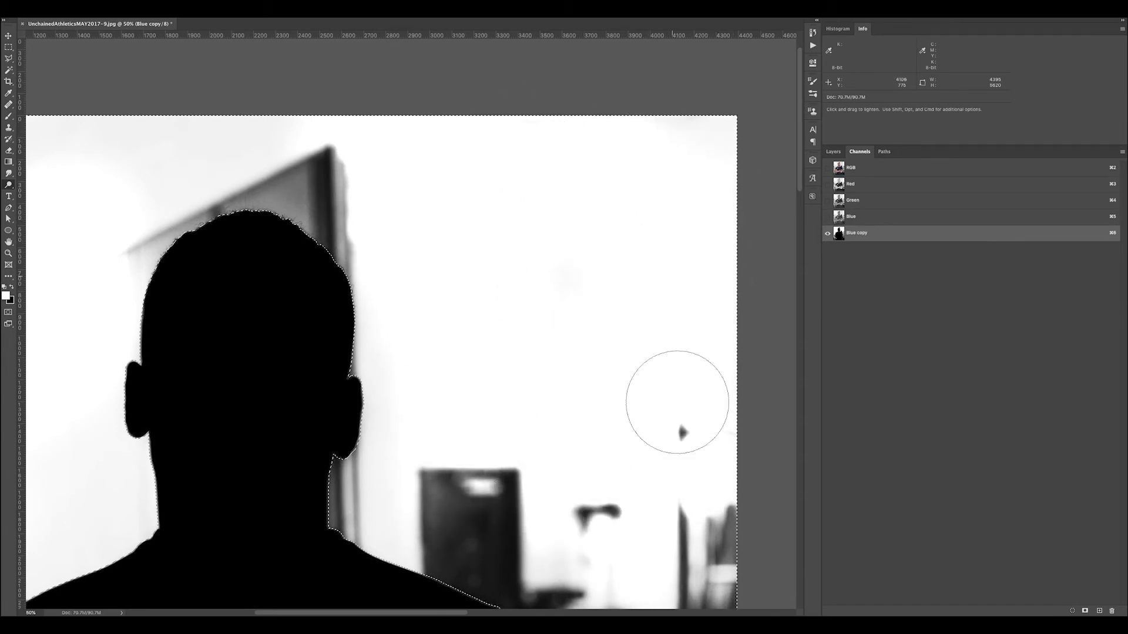
{"action": "scroll", "coordinate": [639, 239], "scroll_direction": "down", "scroll_amount": 10}
{"action": "mouse_move", "coordinate": [573, 188]}
{"action": "left_mouse_down"}
{"action": "mouse_move", "coordinate": [728, 276]}
{"action": "mouse_move", "coordinate": [753, 251]}
{"action": "mouse_move", "coordinate": [705, 482]}
{"action": "mouse_move", "coordinate": [667, 333]}
{"action": "mouse_move", "coordinate": [586, 221]}
{"action": "mouse_move", "coordinate": [508, 214]}
{"action": "mouse_move", "coordinate": [675, 196]}
{"action": "mouse_move", "coordinate": [716, 338]}
{"action": "left_mouse_up"}
{"action": "scroll", "coordinate": [716, 338], "scroll_direction": "down", "scroll_amount": 10}
{"action": "mouse_move", "coordinate": [679, 209]}
{"action": "left_mouse_down"}
{"action": "mouse_move", "coordinate": [693, 176]}
{"action": "mouse_move", "coordinate": [711, 357]}
{"action": "mouse_move", "coordinate": [709, 213]}
{"action": "left_mouse_up"}
{"action": "mouse_move", "coordinate": [691, 96]}
{"action": "left_mouse_down"}
{"action": "mouse_move", "coordinate": [713, 293]}
{"action": "mouse_move", "coordinate": [664, 258]}
{"action": "mouse_move", "coordinate": [646, 217]}
{"action": "mouse_move", "coordinate": [669, 394]}
{"action": "mouse_move", "coordinate": [652, 447]}
{"action": "mouse_move", "coordinate": [705, 488]}
{"action": "mouse_move", "coordinate": [722, 364]}
{"action": "mouse_move", "coordinate": [703, 213]}
{"action": "mouse_move", "coordinate": [694, 546]}
{"action": "left_mouse_up"}
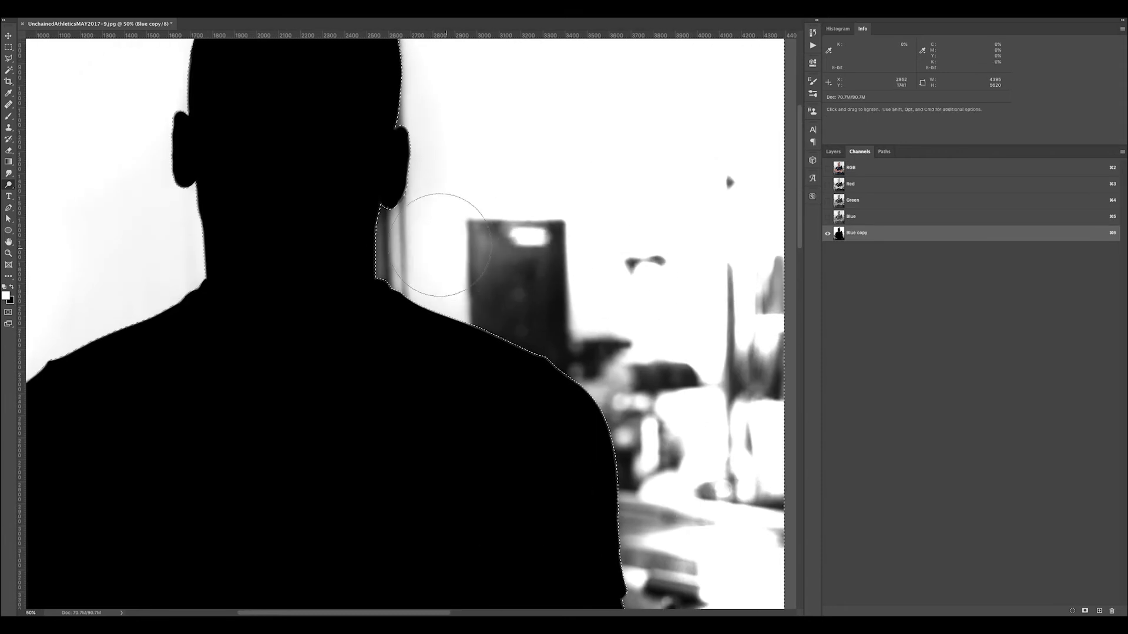
{"action": "mouse_move", "coordinate": [425, 246]}
{"action": "left_mouse_down"}
{"action": "mouse_move", "coordinate": [439, 224]}
{"action": "mouse_move", "coordinate": [459, 243]}
{"action": "mouse_move", "coordinate": [445, 212]}
{"action": "mouse_move", "coordinate": [453, 244]}
{"action": "mouse_move", "coordinate": [476, 228]}
{"action": "left_mouse_up"}
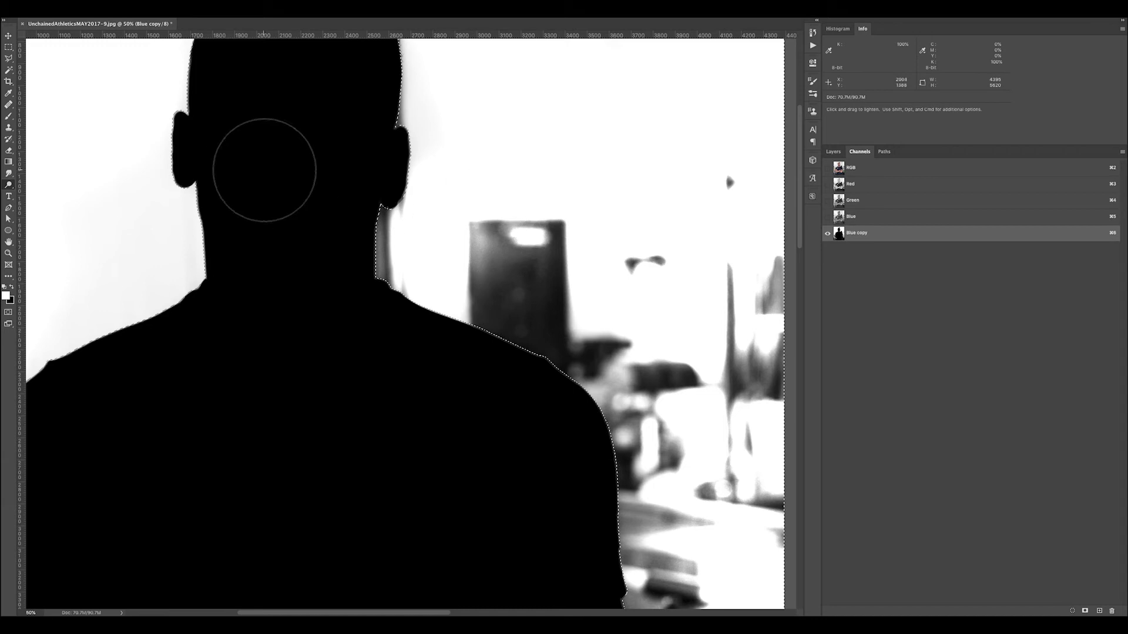
- Shrink the Dodge brush and lighten the gray wall patch beside the hair on the upper left of the head
{"action": "left_click_drag", "start_coordinate": [235, 158], "coordinate": [324, 257]}
{"action": "left_click_drag", "start_coordinate": [302, 128], "coordinate": [360, 181]}
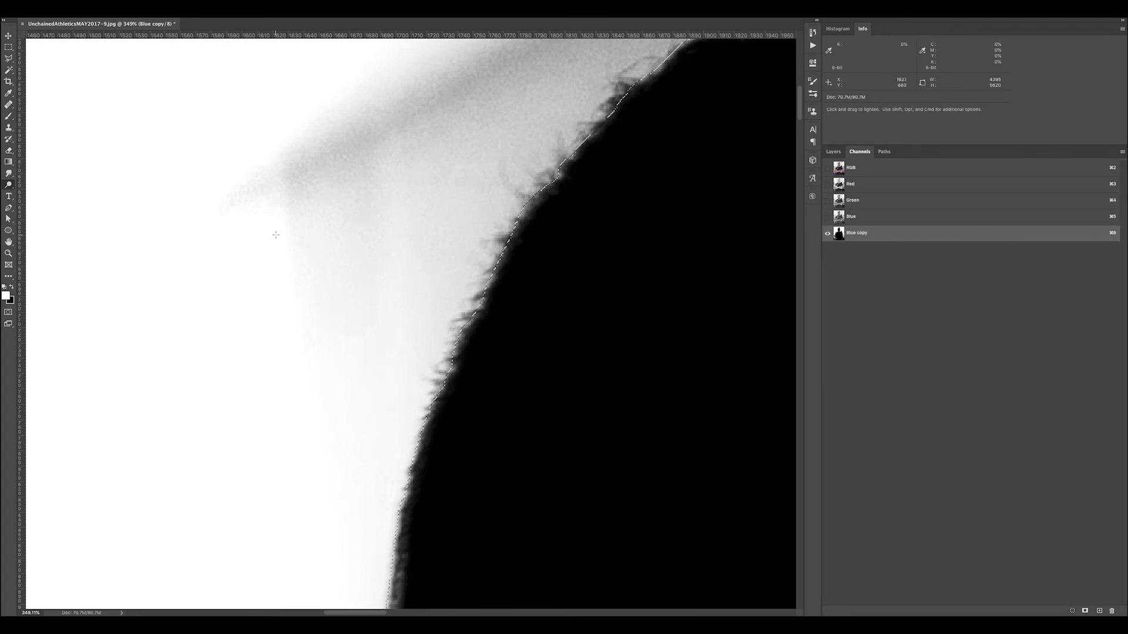
{"action": "key", "text": "bracketleft"}
{"action": "key", "text": "bracketleft"}
{"action": "key", "text": "bracketleft"}
{"action": "key", "text": "bracketleft"}
{"action": "key", "text": "bracketleft"}
{"action": "key", "text": "bracketleft"}
{"action": "key", "text": "bracketleft"}
{"action": "key", "text": "bracketleft"}
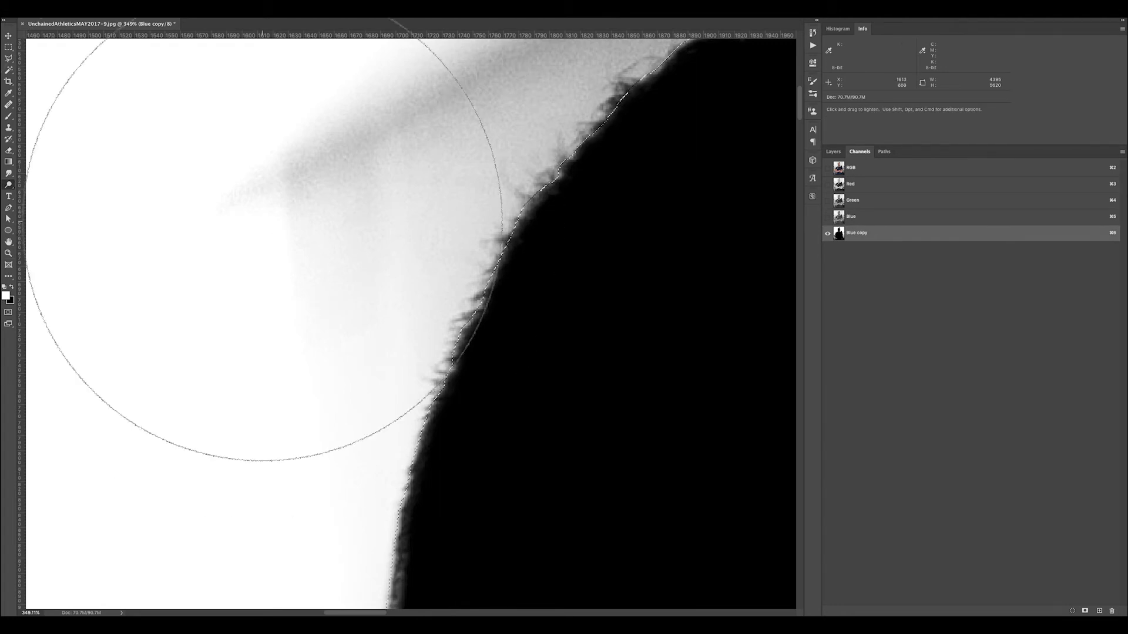
{"action": "mouse_move", "coordinate": [212, 184]}
{"action": "left_mouse_down"}
{"action": "mouse_move", "coordinate": [362, 169]}
{"action": "mouse_move", "coordinate": [389, 137]}
{"action": "mouse_move", "coordinate": [375, 320]}
{"action": "left_mouse_up"}
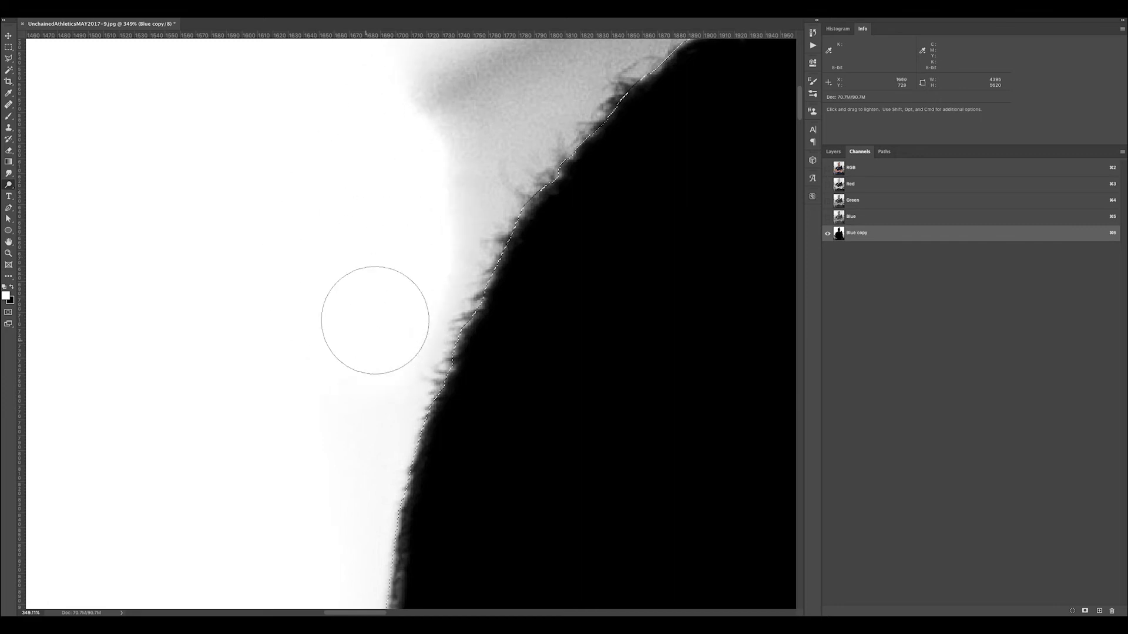
- Dodge the remaining gray close to the fine hairs along the left side of the head
{"action": "mouse_move", "coordinate": [399, 268]}
{"action": "left_mouse_down"}
{"action": "mouse_move", "coordinate": [420, 250]}
{"action": "mouse_move", "coordinate": [444, 255]}
{"action": "left_mouse_up"}
{"action": "left_click_drag", "start_coordinate": [420, 292], "coordinate": [382, 370]}
{"action": "mouse_move", "coordinate": [458, 257]}
{"action": "left_mouse_down"}
{"action": "mouse_move", "coordinate": [329, 222]}
{"action": "mouse_move", "coordinate": [415, 199]}
{"action": "mouse_move", "coordinate": [403, 221]}
{"action": "mouse_move", "coordinate": [486, 176]}
{"action": "left_mouse_up"}
{"action": "left_click_drag", "start_coordinate": [391, 163], "coordinate": [334, 350]}
{"action": "mouse_move", "coordinate": [415, 342]}
{"action": "left_mouse_down"}
{"action": "mouse_move", "coordinate": [485, 256]}
{"action": "mouse_move", "coordinate": [483, 209]}
{"action": "mouse_move", "coordinate": [390, 249]}
{"action": "mouse_move", "coordinate": [369, 289]}
{"action": "left_mouse_up"}
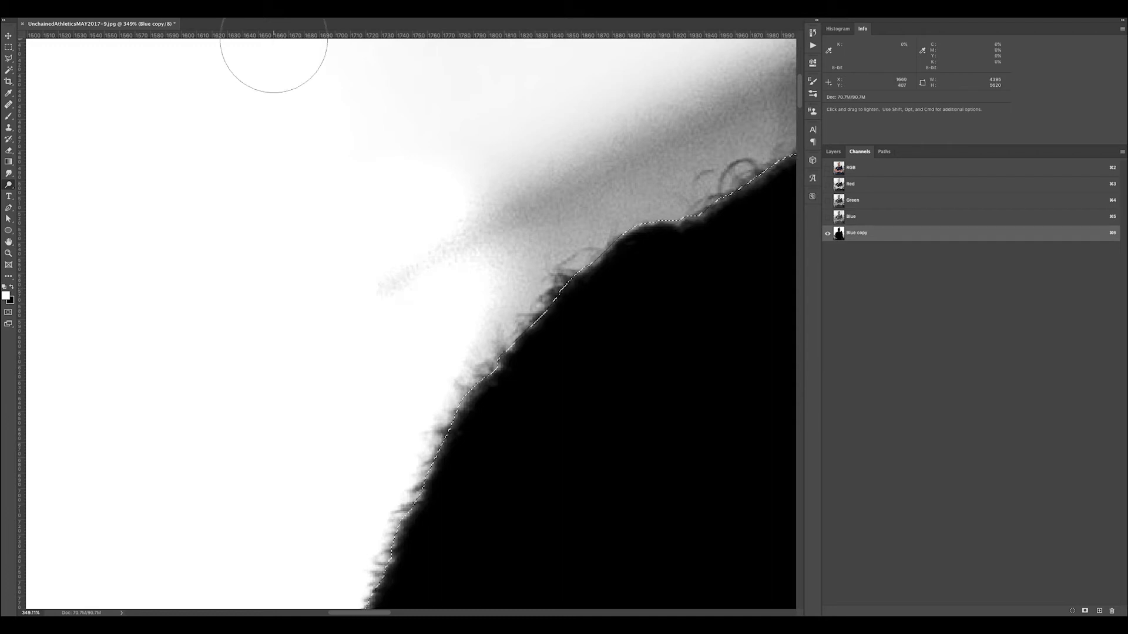
- Dodge the gray diagonal band along the upper-left curve of the crown, working right up to the hairs
{"action": "mouse_move", "coordinate": [432, 265]}
{"action": "left_mouse_down"}
{"action": "mouse_move", "coordinate": [528, 212]}
{"action": "mouse_move", "coordinate": [463, 258]}
{"action": "mouse_move", "coordinate": [426, 255]}
{"action": "mouse_move", "coordinate": [516, 185]}
{"action": "mouse_move", "coordinate": [443, 344]}
{"action": "mouse_move", "coordinate": [466, 343]}
{"action": "mouse_move", "coordinate": [542, 202]}
{"action": "mouse_move", "coordinate": [532, 247]}
{"action": "mouse_move", "coordinate": [602, 165]}
{"action": "mouse_move", "coordinate": [571, 218]}
{"action": "mouse_move", "coordinate": [603, 200]}
{"action": "mouse_move", "coordinate": [642, 150]}
{"action": "mouse_move", "coordinate": [627, 182]}
{"action": "left_mouse_up"}
{"action": "left_click_drag", "start_coordinate": [652, 121], "coordinate": [409, 180]}
{"action": "left_click_drag", "start_coordinate": [404, 226], "coordinate": [157, 181]}
{"action": "mouse_move", "coordinate": [538, 217]}
{"action": "left_mouse_down"}
{"action": "mouse_move", "coordinate": [393, 252]}
{"action": "mouse_move", "coordinate": [415, 224]}
{"action": "mouse_move", "coordinate": [495, 210]}
{"action": "mouse_move", "coordinate": [518, 175]}
{"action": "mouse_move", "coordinate": [386, 200]}
{"action": "mouse_move", "coordinate": [581, 125]}
{"action": "mouse_move", "coordinate": [580, 155]}
{"action": "mouse_move", "coordinate": [563, 159]}
{"action": "mouse_move", "coordinate": [599, 124]}
{"action": "mouse_move", "coordinate": [656, 111]}
{"action": "mouse_move", "coordinate": [572, 141]}
{"action": "mouse_move", "coordinate": [591, 132]}
{"action": "mouse_move", "coordinate": [576, 159]}
{"action": "left_mouse_up"}
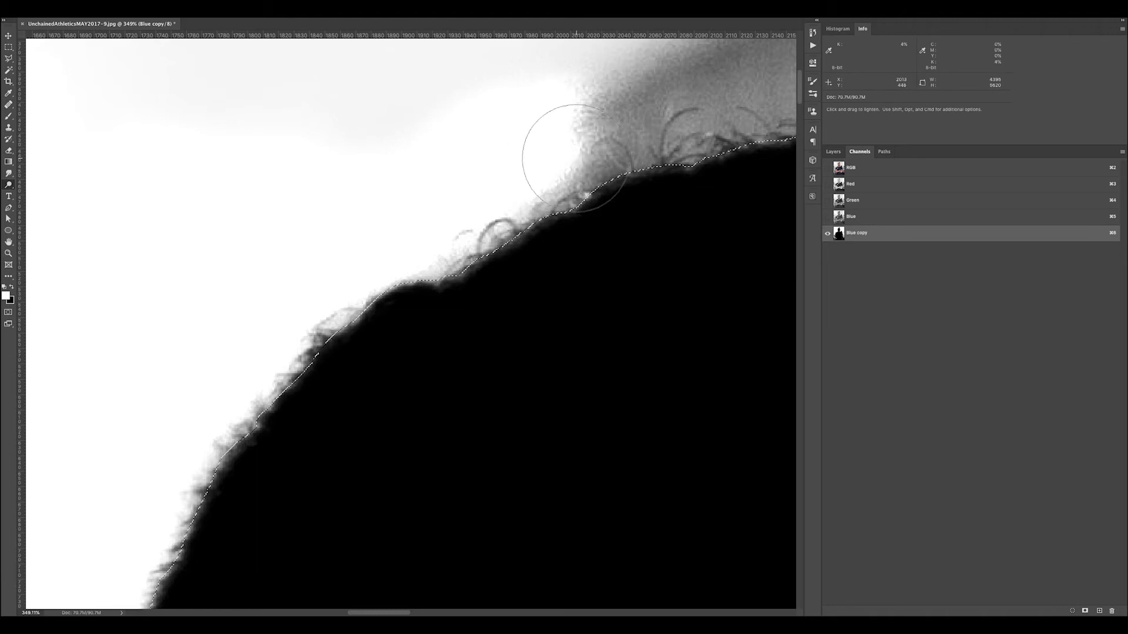
{"action": "key", "text": "space"}
- Lighten the dark background just above the top of the crown and along its right slope, keeping the hairs dark
{"action": "left_click_drag", "start_coordinate": [629, 113], "coordinate": [388, 210]}
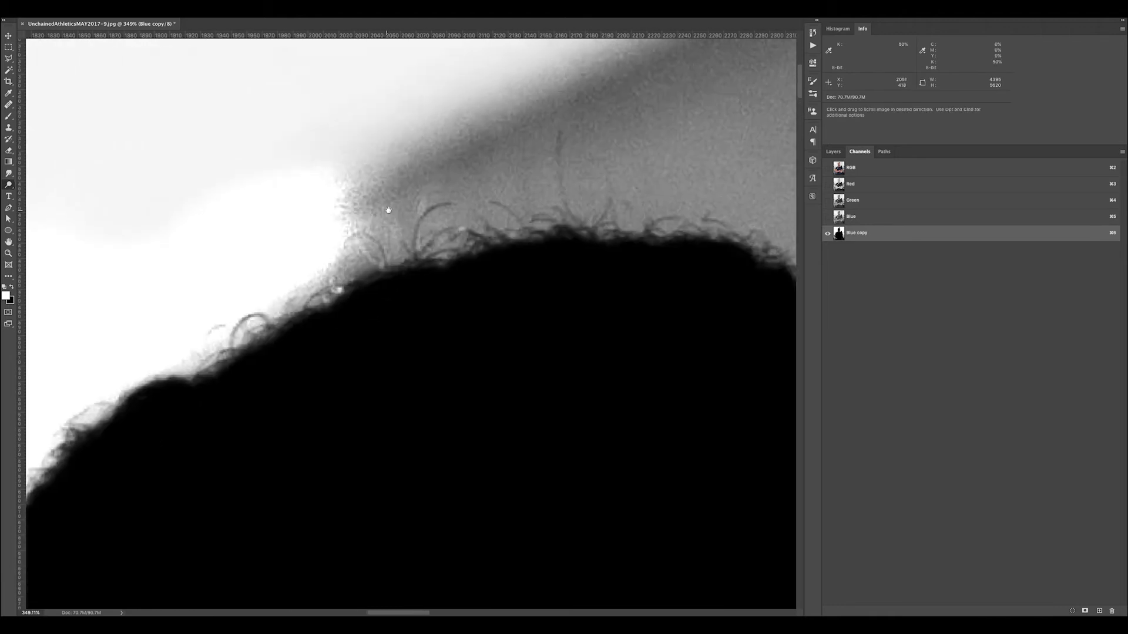
{"action": "mouse_move", "coordinate": [639, 209]}
{"action": "left_mouse_down"}
{"action": "mouse_move", "coordinate": [604, 192]}
{"action": "mouse_move", "coordinate": [646, 188]}
{"action": "mouse_move", "coordinate": [423, 138]}
{"action": "mouse_move", "coordinate": [477, 147]}
{"action": "left_mouse_up"}
{"action": "key", "text": "space"}
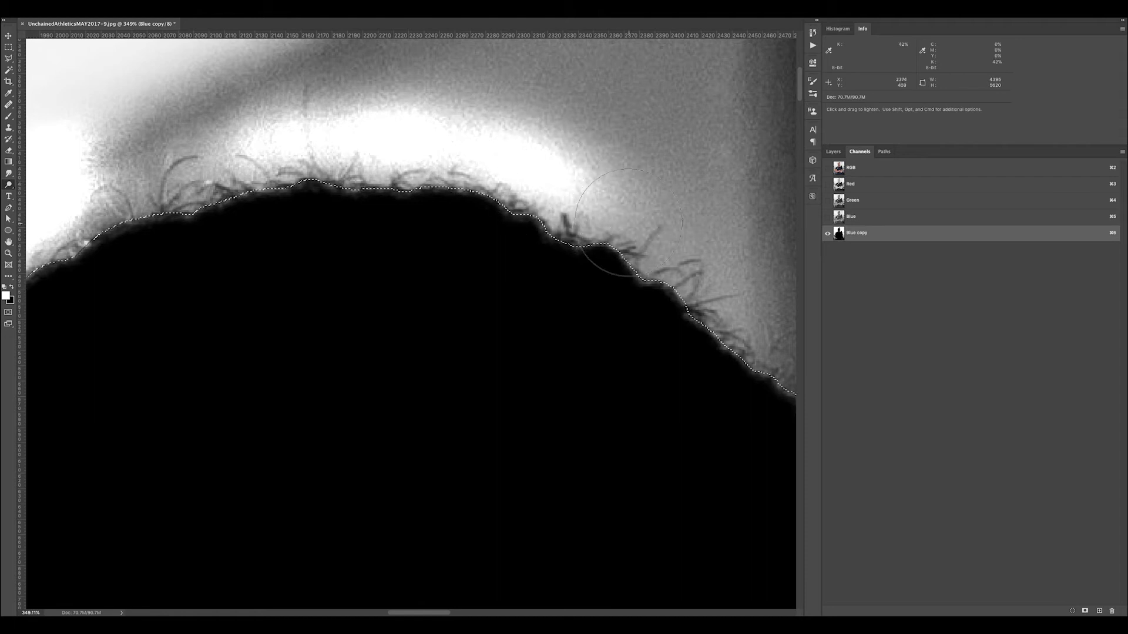
{"action": "mouse_move", "coordinate": [617, 208]}
{"action": "left_mouse_down"}
{"action": "mouse_move", "coordinate": [684, 221]}
{"action": "mouse_move", "coordinate": [648, 224]}
{"action": "left_mouse_up"}
{"action": "key", "text": "space"}
{"action": "mouse_move", "coordinate": [699, 257]}
{"action": "left_mouse_down"}
{"action": "mouse_move", "coordinate": [498, 121]}
{"action": "mouse_move", "coordinate": [578, 190]}
{"action": "mouse_move", "coordinate": [535, 170]}
{"action": "mouse_move", "coordinate": [610, 227]}
{"action": "mouse_move", "coordinate": [565, 177]}
{"action": "mouse_move", "coordinate": [584, 183]}
{"action": "mouse_move", "coordinate": [653, 253]}
{"action": "mouse_move", "coordinate": [509, 166]}
{"action": "left_mouse_up"}
{"action": "left_click", "coordinate": [586, 190]}
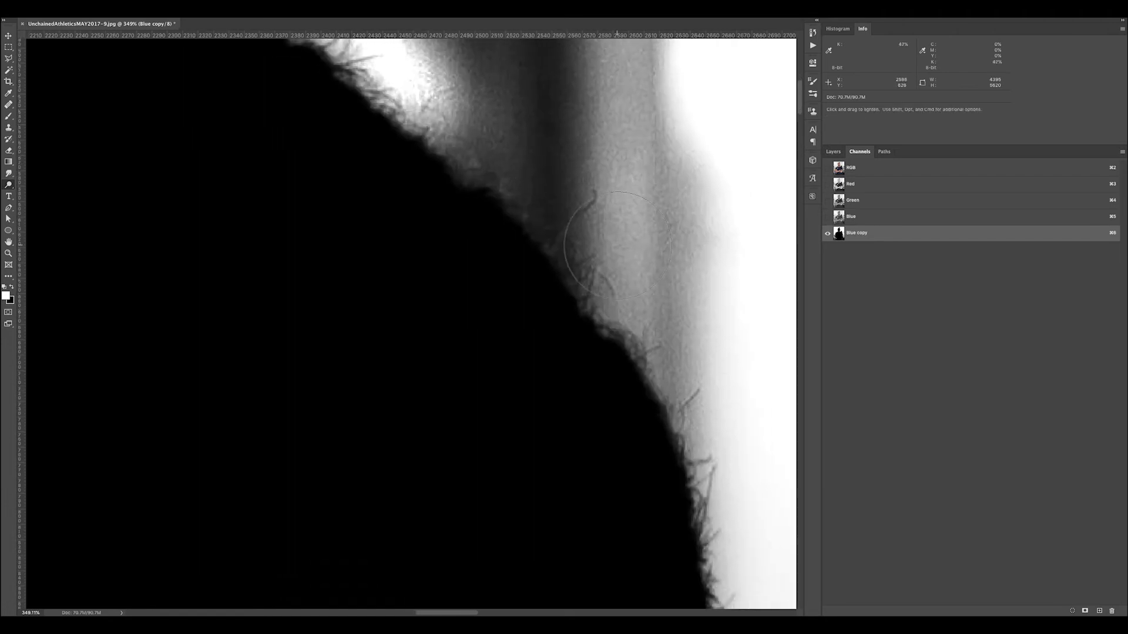
- Dodge the gray vertical bands and wall along the right side of the head, from the upper hairline down toward the ear
{"action": "mouse_move", "coordinate": [619, 243]}
{"action": "left_mouse_down"}
{"action": "mouse_move", "coordinate": [541, 217]}
{"action": "mouse_move", "coordinate": [578, 213]}
{"action": "mouse_move", "coordinate": [476, 153]}
{"action": "left_mouse_up"}
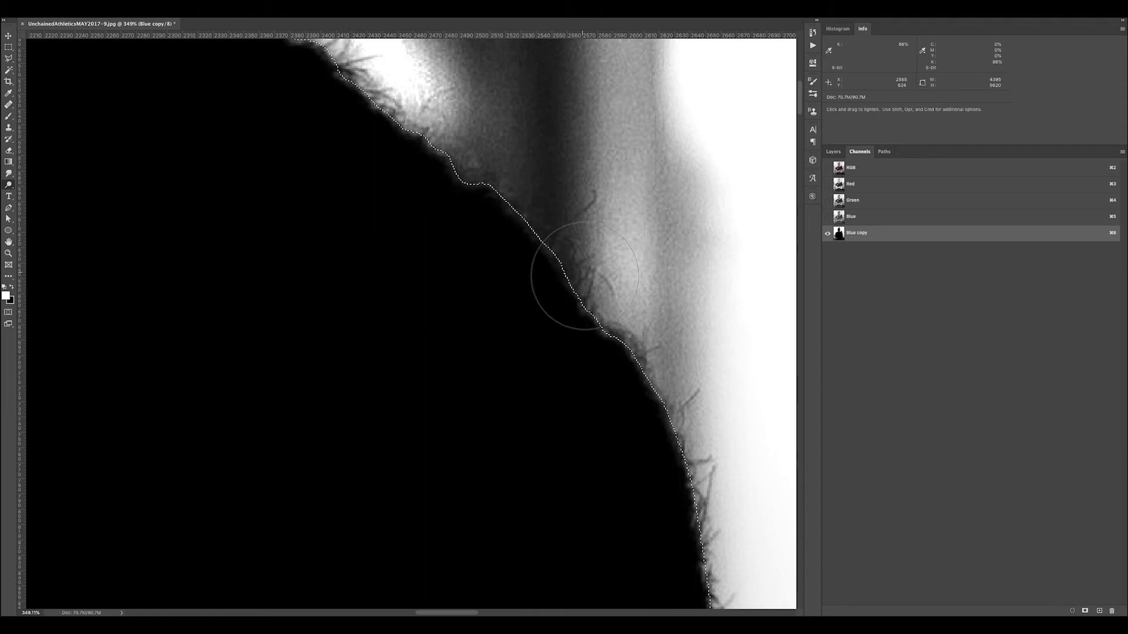
{"action": "mouse_move", "coordinate": [626, 300]}
{"action": "left_mouse_down"}
{"action": "mouse_move", "coordinate": [704, 384]}
{"action": "mouse_move", "coordinate": [672, 363]}
{"action": "mouse_move", "coordinate": [614, 282]}
{"action": "mouse_move", "coordinate": [693, 393]}
{"action": "mouse_move", "coordinate": [676, 384]}
{"action": "mouse_move", "coordinate": [640, 308]}
{"action": "mouse_move", "coordinate": [690, 375]}
{"action": "mouse_move", "coordinate": [727, 470]}
{"action": "mouse_move", "coordinate": [687, 399]}
{"action": "mouse_move", "coordinate": [696, 420]}
{"action": "left_mouse_up"}
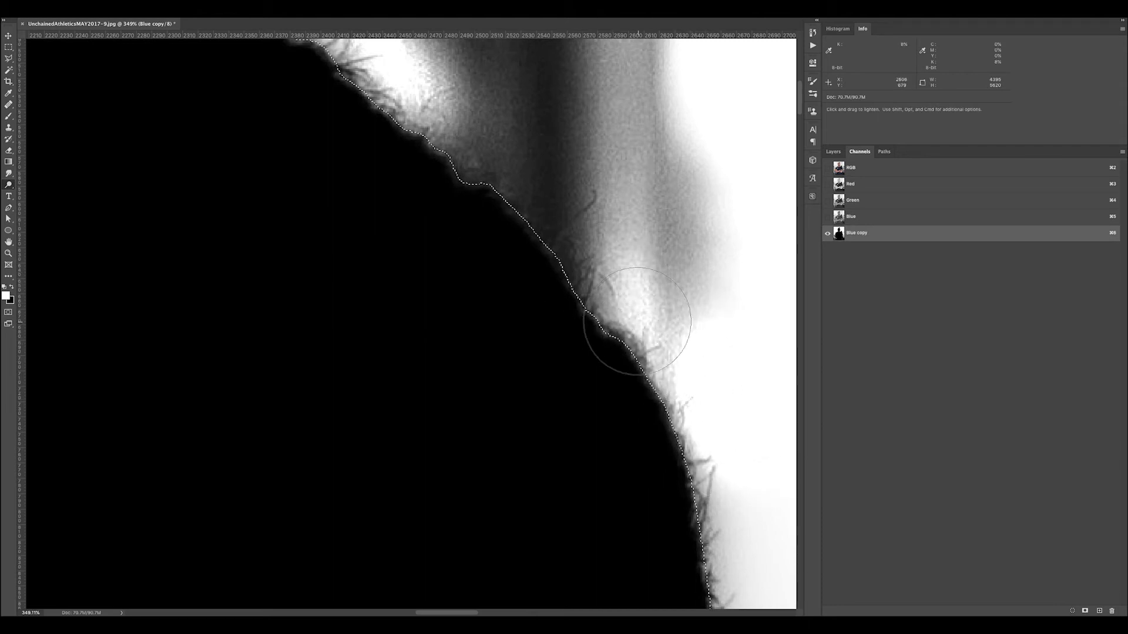
{"action": "scroll", "coordinate": [676, 379], "scroll_direction": "down", "scroll_amount": 5}
{"action": "scroll", "coordinate": [677, 378], "scroll_direction": "right", "scroll_amount": 3}
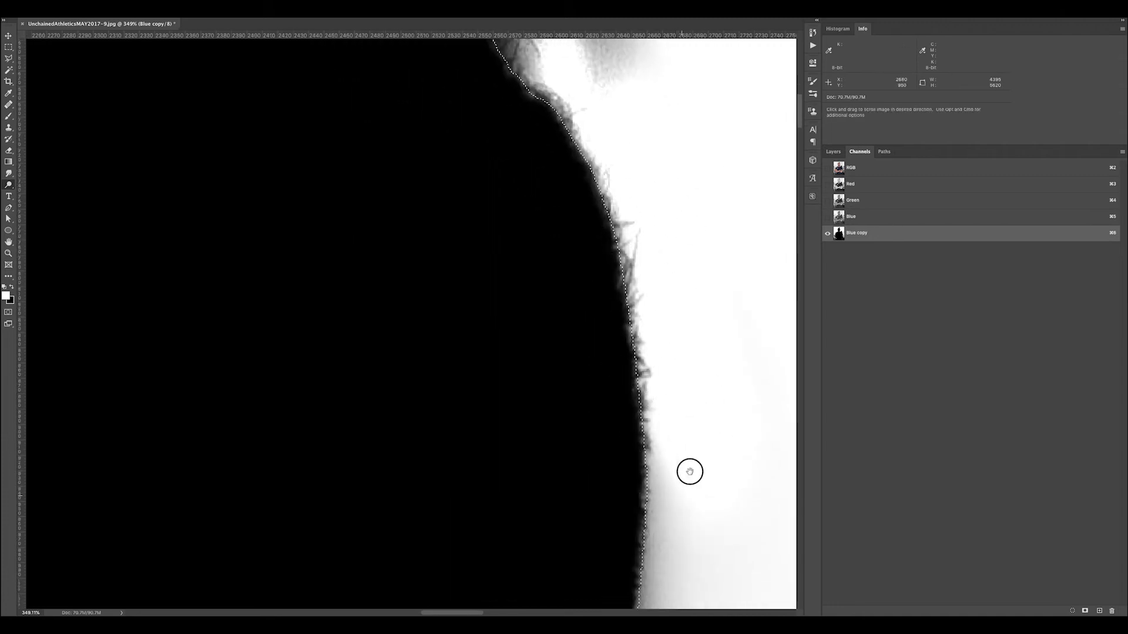
{"action": "left_click_drag", "start_coordinate": [684, 489], "coordinate": [691, 306]}
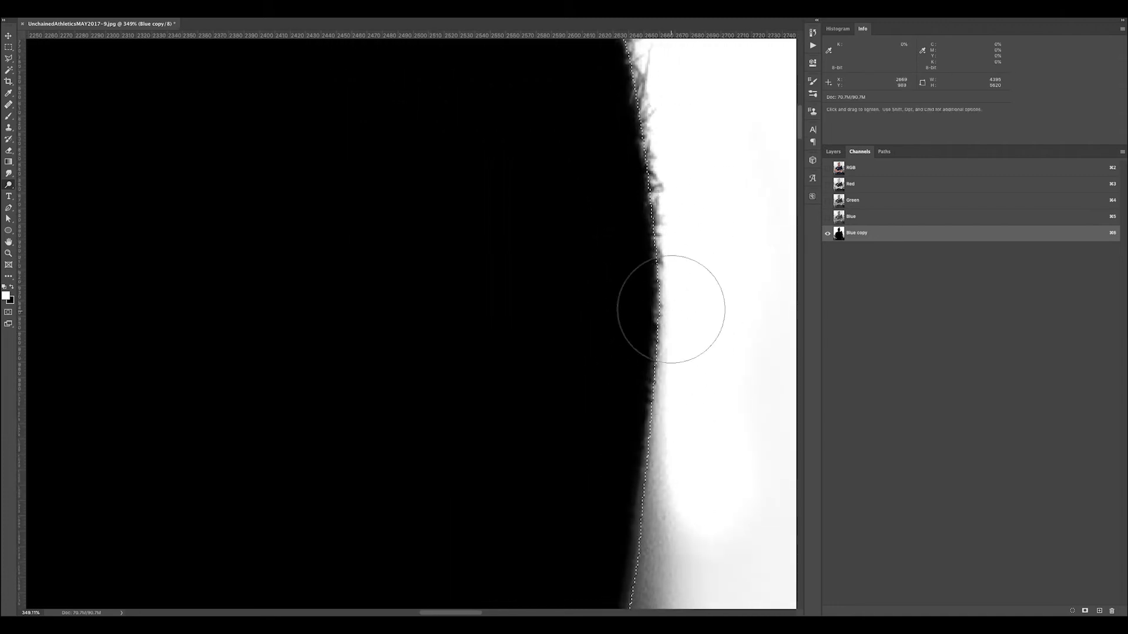
{"action": "scroll", "coordinate": [646, 359], "scroll_direction": "down", "scroll_amount": 5}
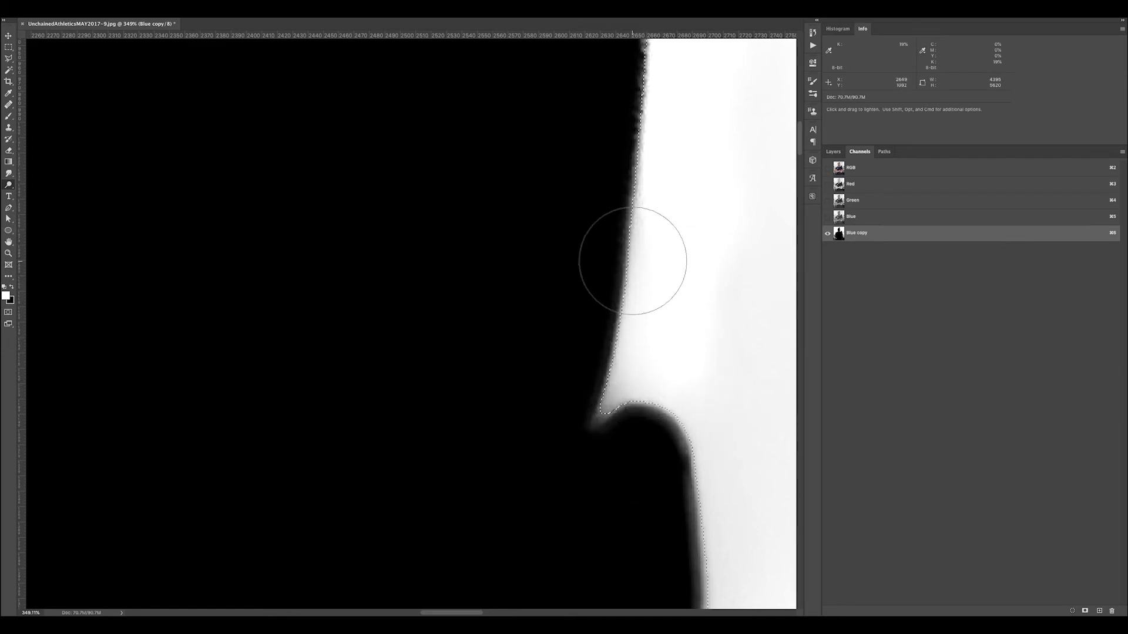
{"action": "scroll", "coordinate": [633, 261], "scroll_direction": "up", "scroll_amount": 5}
{"action": "scroll", "coordinate": [653, 186], "scroll_direction": "up", "scroll_amount": 5}
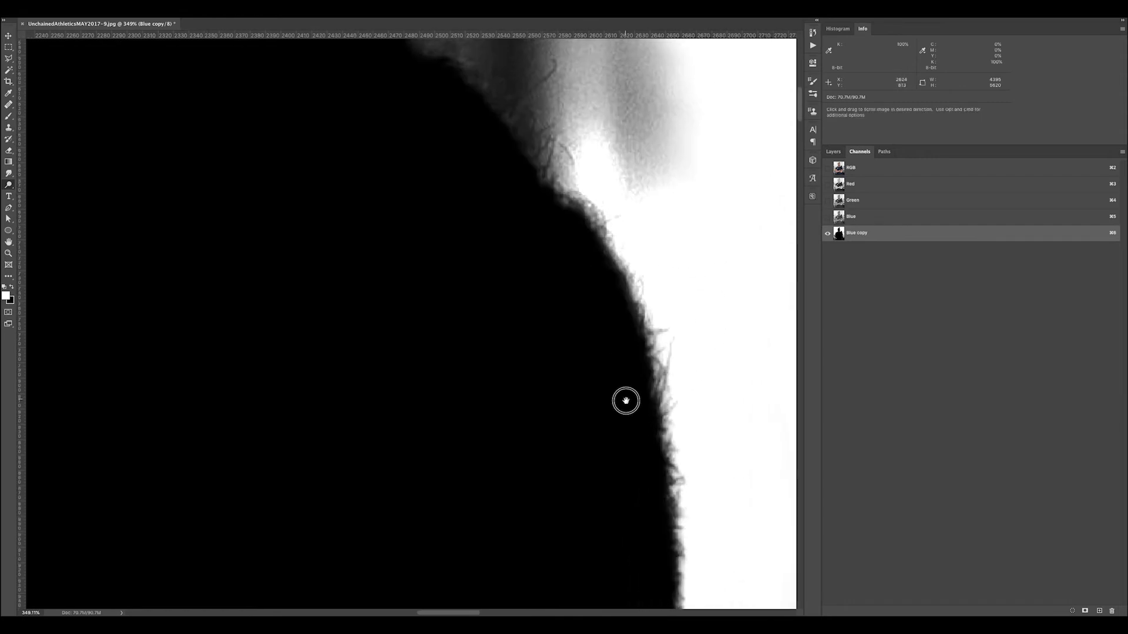
{"action": "left_click_drag", "start_coordinate": [571, 139], "coordinate": [571, 124]}
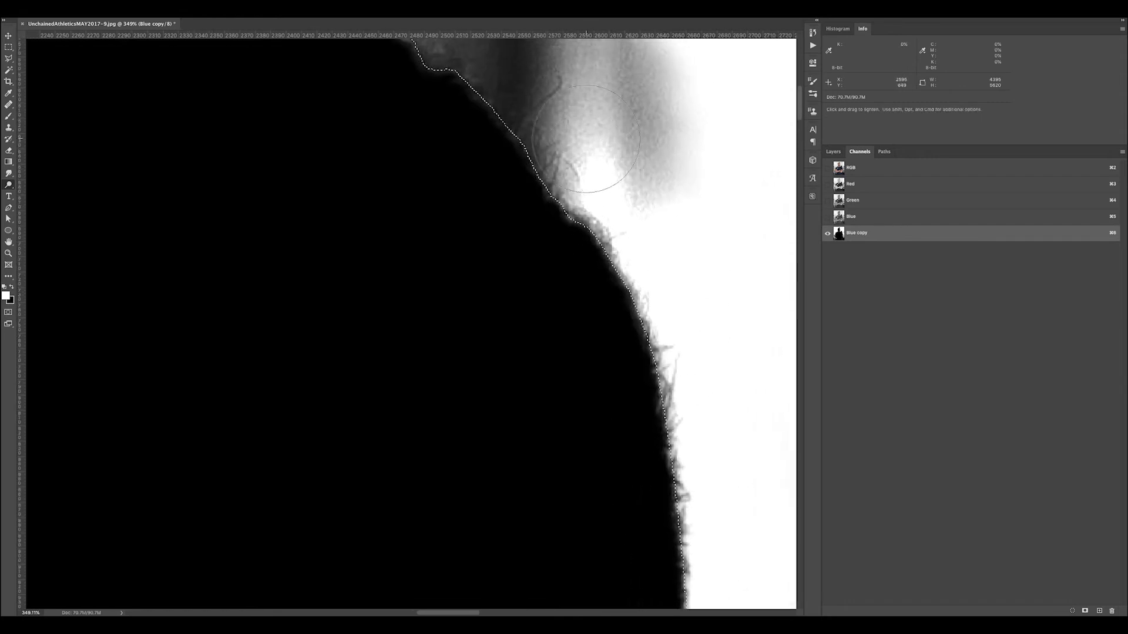
- Dodge the light gray background around the top and outer edge of the right ear to white
{"action": "left_click_drag", "start_coordinate": [714, 488], "coordinate": [599, 398]}
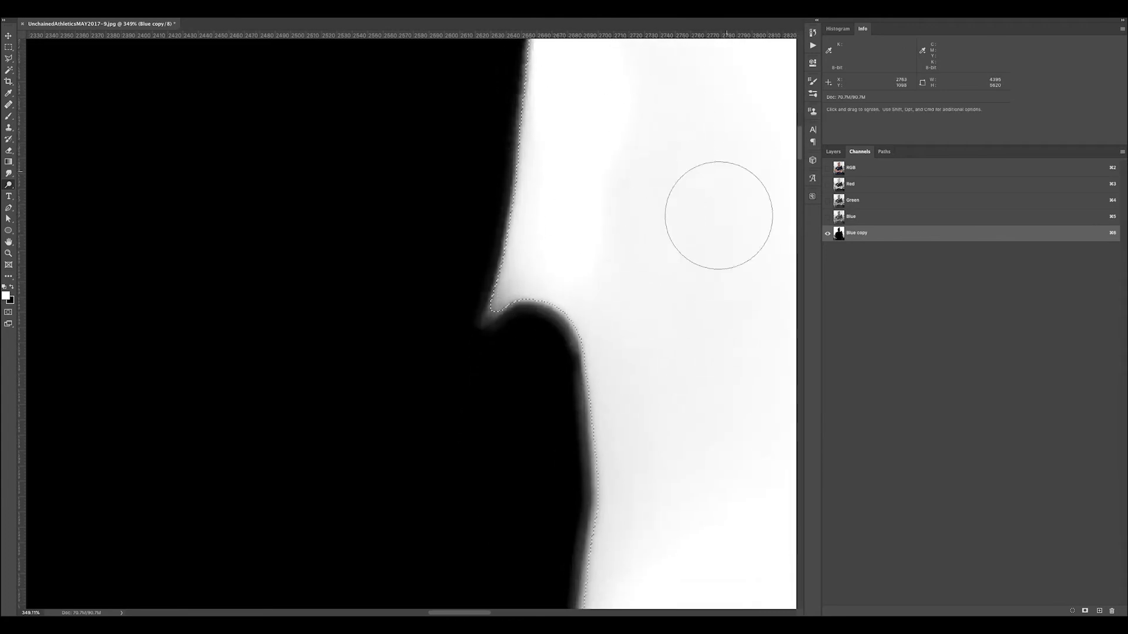
{"action": "mouse_move", "coordinate": [674, 450]}
{"action": "left_mouse_down"}
{"action": "mouse_move", "coordinate": [685, 229]}
{"action": "mouse_move", "coordinate": [629, 118]}
{"action": "mouse_move", "coordinate": [662, 252]}
{"action": "left_mouse_up"}
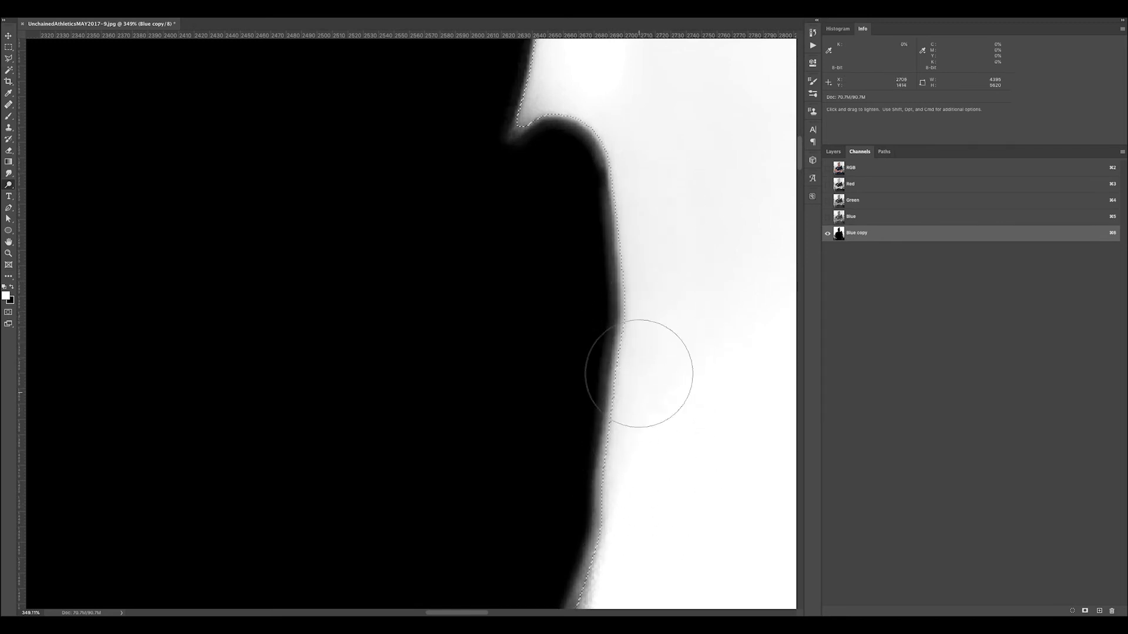
{"action": "scroll", "coordinate": [646, 220], "scroll_direction": "down", "scroll_amount": 5}
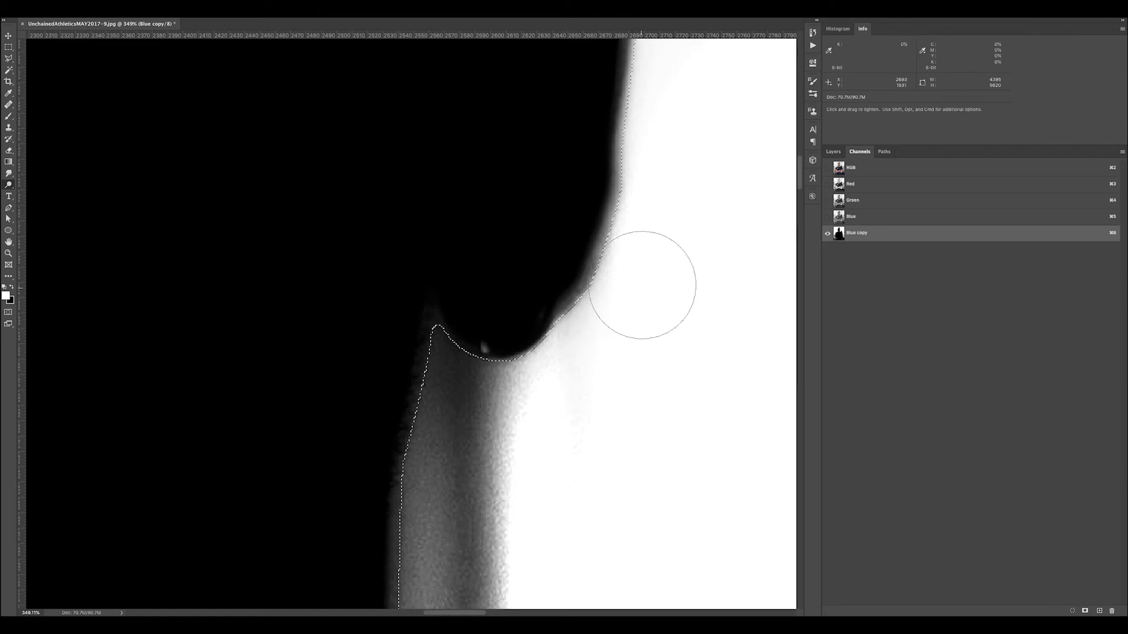
- Lighten the dark strip between the right earlobe and the neck, enlarging the Dodge brush for broader strokes
{"action": "mouse_move", "coordinate": [540, 471]}
{"action": "left_mouse_down"}
{"action": "mouse_move", "coordinate": [491, 484]}
{"action": "mouse_move", "coordinate": [504, 398]}
{"action": "mouse_move", "coordinate": [464, 425]}
{"action": "mouse_move", "coordinate": [448, 376]}
{"action": "mouse_move", "coordinate": [458, 413]}
{"action": "mouse_move", "coordinate": [490, 432]}
{"action": "mouse_move", "coordinate": [446, 391]}
{"action": "mouse_move", "coordinate": [491, 442]}
{"action": "mouse_move", "coordinate": [503, 434]}
{"action": "mouse_move", "coordinate": [461, 430]}
{"action": "left_mouse_up"}
{"action": "left_click_drag", "start_coordinate": [514, 486], "coordinate": [532, 261]}
{"action": "left_click_drag", "start_coordinate": [503, 186], "coordinate": [516, 462]}
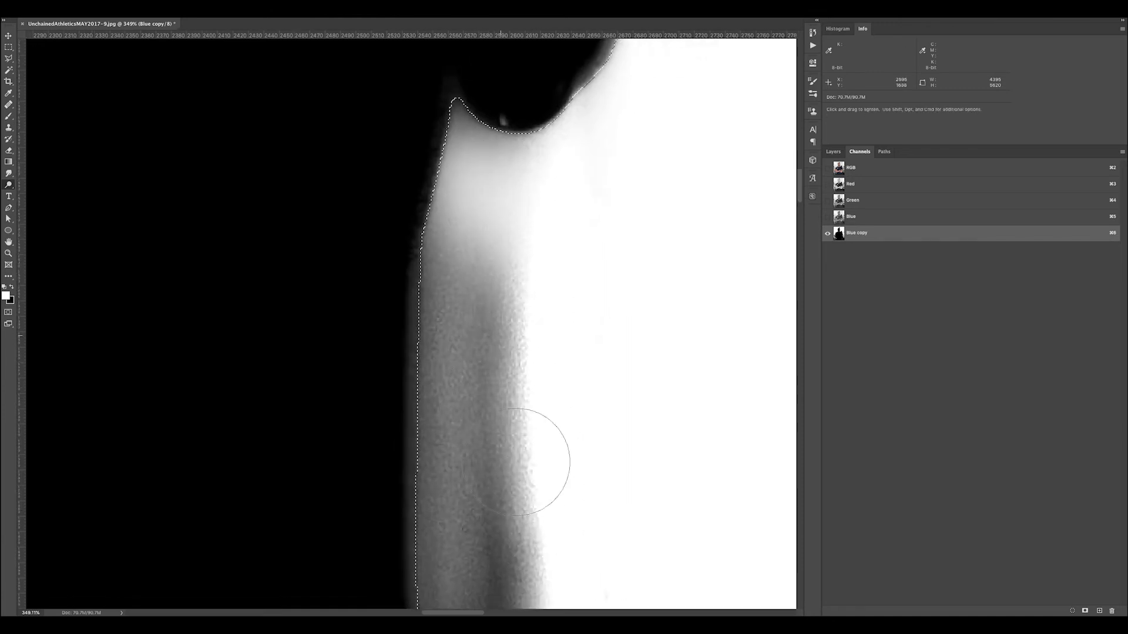
{"action": "left_click_drag", "start_coordinate": [498, 260], "coordinate": [520, 484]}
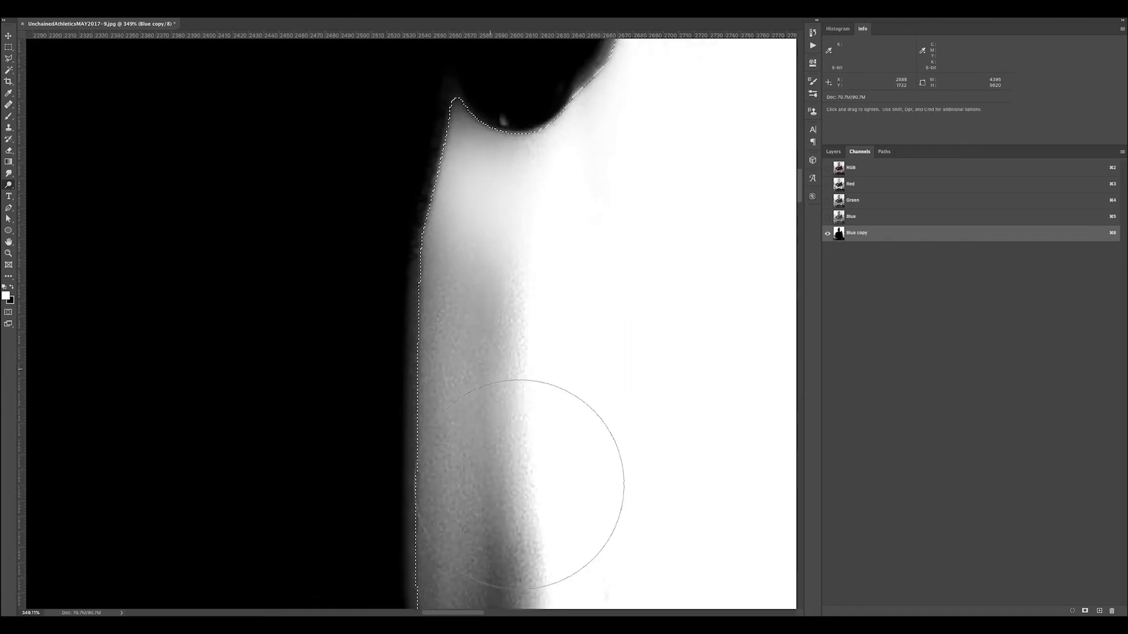
{"action": "mouse_move", "coordinate": [501, 365]}
{"action": "left_mouse_down"}
{"action": "mouse_move", "coordinate": [485, 409]}
{"action": "mouse_move", "coordinate": [498, 451]}
{"action": "mouse_move", "coordinate": [493, 307]}
{"action": "mouse_move", "coordinate": [517, 367]}
{"action": "mouse_move", "coordinate": [514, 423]}
{"action": "left_mouse_up"}
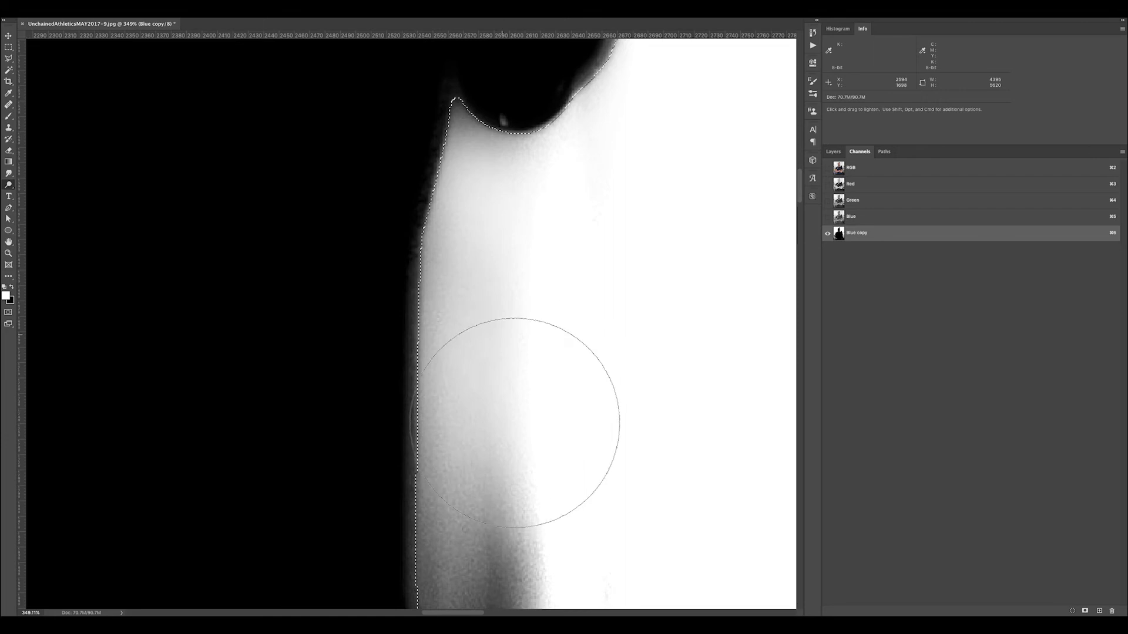
{"action": "left_click_drag", "start_coordinate": [532, 246], "coordinate": [564, 225]}
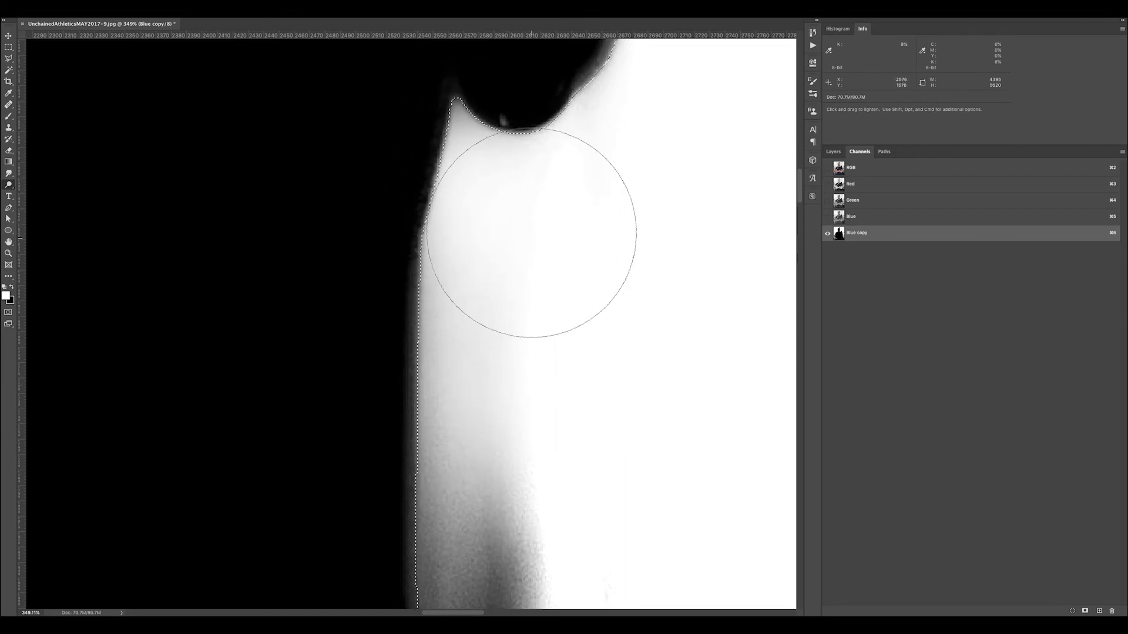
- Dodge the rest of the gray strip beside the neck down to the collar and the start of the right shoulder
{"action": "mouse_move", "coordinate": [574, 440]}
{"action": "left_mouse_down"}
{"action": "mouse_move", "coordinate": [555, 221]}
{"action": "mouse_move", "coordinate": [511, 252]}
{"action": "mouse_move", "coordinate": [503, 201]}
{"action": "mouse_move", "coordinate": [586, 307]}
{"action": "mouse_move", "coordinate": [525, 261]}
{"action": "mouse_move", "coordinate": [574, 335]}
{"action": "mouse_move", "coordinate": [657, 390]}
{"action": "mouse_move", "coordinate": [584, 332]}
{"action": "mouse_move", "coordinate": [609, 362]}
{"action": "mouse_move", "coordinate": [441, 201]}
{"action": "mouse_move", "coordinate": [628, 386]}
{"action": "mouse_move", "coordinate": [479, 267]}
{"action": "mouse_move", "coordinate": [486, 156]}
{"action": "mouse_move", "coordinate": [514, 405]}
{"action": "left_mouse_up"}
{"action": "mouse_move", "coordinate": [497, 129]}
{"action": "left_mouse_down"}
{"action": "mouse_move", "coordinate": [536, 415]}
{"action": "mouse_move", "coordinate": [496, 199]}
{"action": "left_mouse_up"}
{"action": "mouse_move", "coordinate": [505, 304]}
{"action": "left_mouse_down"}
{"action": "mouse_move", "coordinate": [501, 506]}
{"action": "mouse_move", "coordinate": [491, 438]}
{"action": "left_mouse_up"}
{"action": "left_click_drag", "start_coordinate": [599, 496], "coordinate": [362, 66]}
{"action": "left_click_drag", "start_coordinate": [518, 310], "coordinate": [513, 303]}
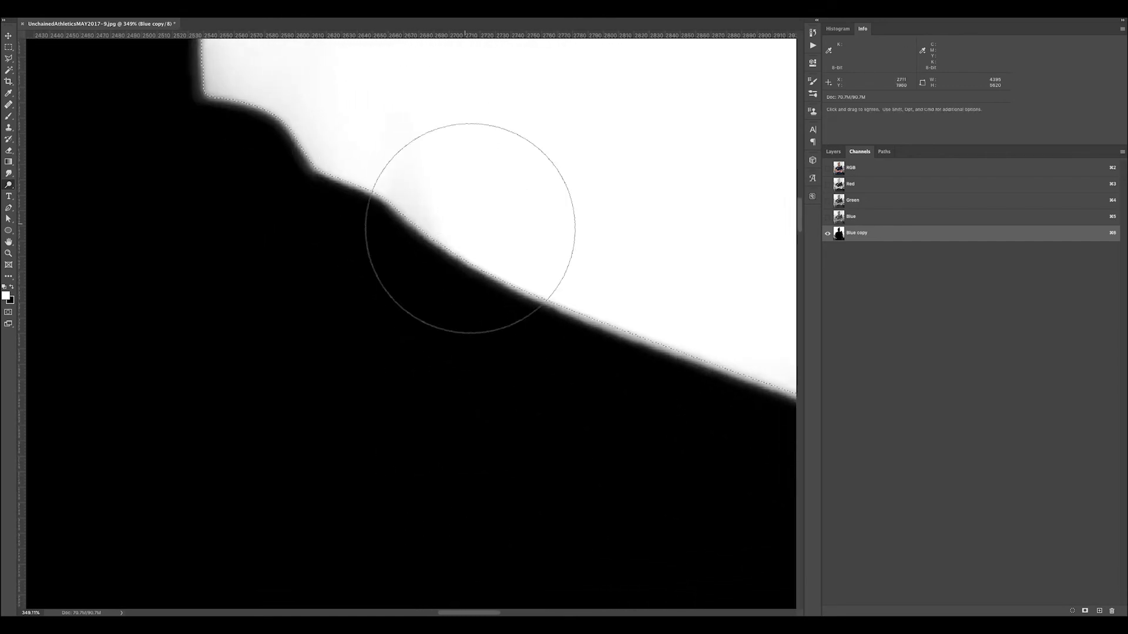
- Lighten a band of the dark background along the top edge of the right shoulder with the Dodge tool
{"action": "key", "text": "super+minus"}
{"action": "key", "text": "super+minus"}
{"action": "mouse_move", "coordinate": [512, 304]}
{"action": "left_mouse_down"}
{"action": "mouse_move", "coordinate": [422, 239]}
{"action": "mouse_move", "coordinate": [320, 190]}
{"action": "left_mouse_up"}
{"action": "mouse_move", "coordinate": [616, 273]}
{"action": "left_mouse_down"}
{"action": "mouse_move", "coordinate": [619, 306]}
{"action": "mouse_move", "coordinate": [541, 252]}
{"action": "mouse_move", "coordinate": [730, 353]}
{"action": "mouse_move", "coordinate": [574, 241]}
{"action": "mouse_move", "coordinate": [686, 337]}
{"action": "left_mouse_up"}
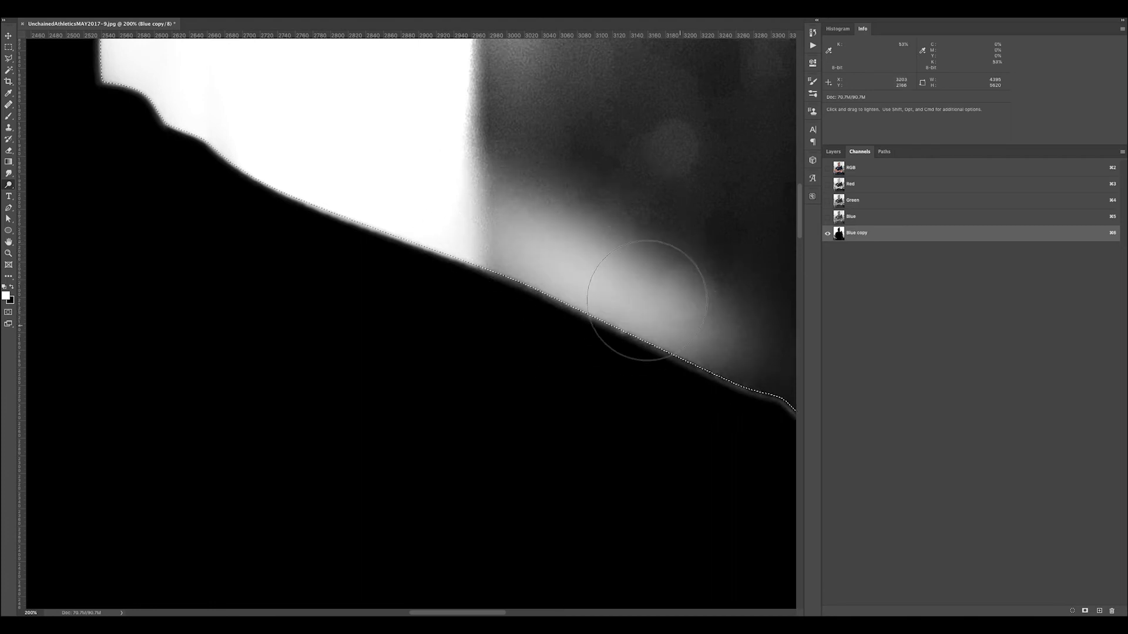
{"action": "mouse_move", "coordinate": [436, 203]}
{"action": "left_mouse_down"}
{"action": "mouse_move", "coordinate": [629, 264]}
{"action": "mouse_move", "coordinate": [529, 239]}
{"action": "mouse_move", "coordinate": [374, 162]}
{"action": "left_mouse_up"}
{"action": "left_click_drag", "start_coordinate": [537, 229], "coordinate": [301, 100]}
{"action": "mouse_move", "coordinate": [472, 195]}
{"action": "left_mouse_down"}
{"action": "mouse_move", "coordinate": [461, 181]}
{"action": "mouse_move", "coordinate": [525, 236]}
{"action": "mouse_move", "coordinate": [574, 222]}
{"action": "mouse_move", "coordinate": [679, 335]}
{"action": "mouse_move", "coordinate": [599, 270]}
{"action": "mouse_move", "coordinate": [675, 294]}
{"action": "mouse_move", "coordinate": [478, 226]}
{"action": "mouse_move", "coordinate": [340, 121]}
{"action": "mouse_move", "coordinate": [605, 282]}
{"action": "mouse_move", "coordinate": [458, 196]}
{"action": "mouse_move", "coordinate": [284, 121]}
{"action": "mouse_move", "coordinate": [717, 329]}
{"action": "mouse_move", "coordinate": [730, 383]}
{"action": "mouse_move", "coordinate": [758, 412]}
{"action": "left_mouse_up"}
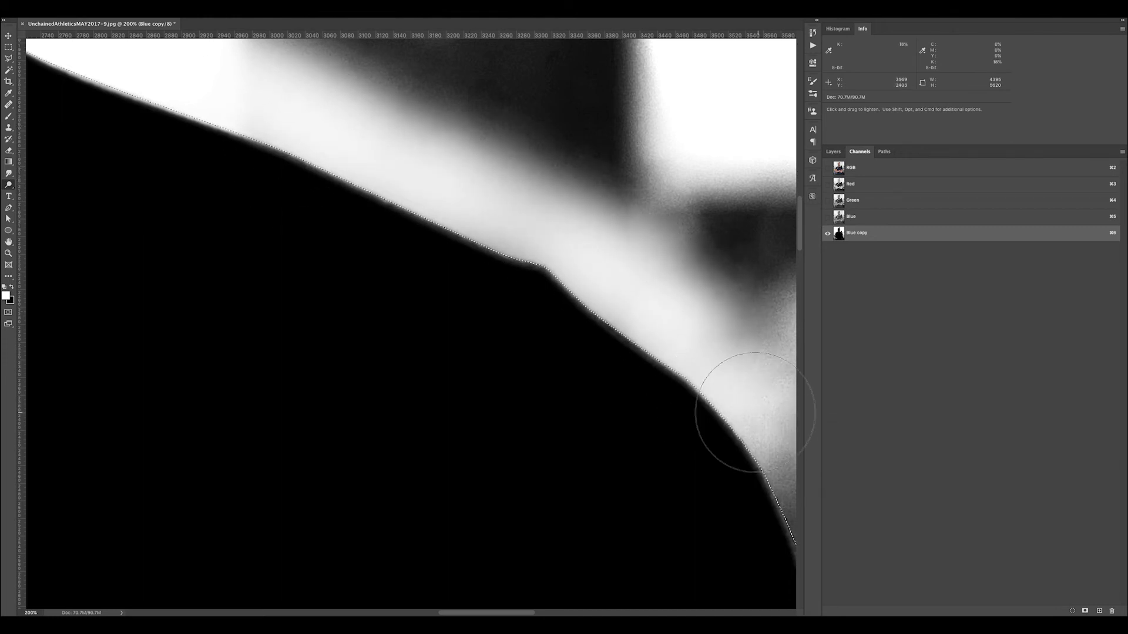
- Dodge the background bordering the outer curve of the right shoulder and down the upper sleeve
{"action": "left_click_drag", "start_coordinate": [647, 391], "coordinate": [481, 265]}
{"action": "mouse_move", "coordinate": [554, 260]}
{"action": "left_mouse_down"}
{"action": "mouse_move", "coordinate": [710, 464]}
{"action": "mouse_move", "coordinate": [722, 541]}
{"action": "mouse_move", "coordinate": [584, 290]}
{"action": "mouse_move", "coordinate": [668, 450]}
{"action": "mouse_move", "coordinate": [662, 403]}
{"action": "mouse_move", "coordinate": [685, 579]}
{"action": "mouse_move", "coordinate": [665, 422]}
{"action": "mouse_move", "coordinate": [675, 516]}
{"action": "mouse_move", "coordinate": [677, 367]}
{"action": "mouse_move", "coordinate": [667, 529]}
{"action": "mouse_move", "coordinate": [679, 428]}
{"action": "mouse_move", "coordinate": [704, 517]}
{"action": "mouse_move", "coordinate": [684, 466]}
{"action": "mouse_move", "coordinate": [697, 580]}
{"action": "left_mouse_up"}
{"action": "mouse_move", "coordinate": [669, 446]}
{"action": "left_mouse_down"}
{"action": "mouse_move", "coordinate": [700, 579]}
{"action": "mouse_move", "coordinate": [702, 496]}
{"action": "mouse_move", "coordinate": [698, 599]}
{"action": "left_mouse_up"}
{"action": "left_click_drag", "start_coordinate": [531, 128], "coordinate": [623, 483]}
{"action": "left_click_drag", "start_coordinate": [519, 325], "coordinate": [584, 378]}
{"action": "left_click_drag", "start_coordinate": [708, 590], "coordinate": [438, 150]}
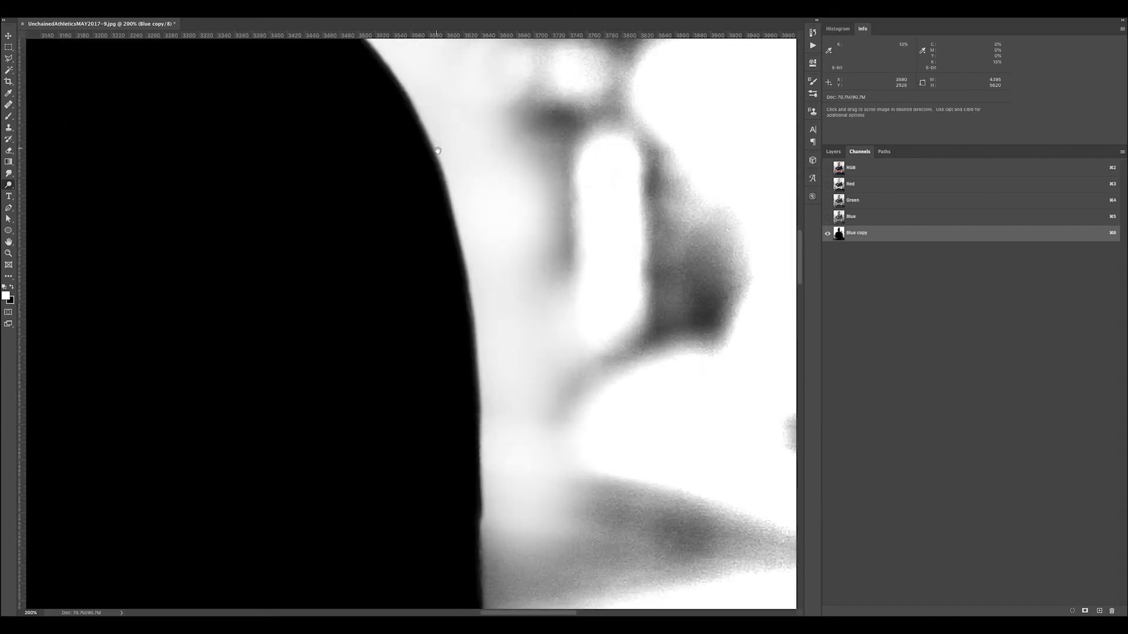
- Lighten the gray and dark background shapes bordering the right arm from the sleeve hem down toward the elbow
{"action": "left_click_drag", "start_coordinate": [617, 603], "coordinate": [497, 266]}
{"action": "mouse_move", "coordinate": [409, 122]}
{"action": "left_mouse_down"}
{"action": "mouse_move", "coordinate": [427, 338]}
{"action": "mouse_move", "coordinate": [387, 197]}
{"action": "mouse_move", "coordinate": [424, 235]}
{"action": "mouse_move", "coordinate": [440, 443]}
{"action": "mouse_move", "coordinate": [402, 337]}
{"action": "mouse_move", "coordinate": [412, 208]}
{"action": "mouse_move", "coordinate": [443, 376]}
{"action": "mouse_move", "coordinate": [407, 325]}
{"action": "mouse_move", "coordinate": [423, 239]}
{"action": "mouse_move", "coordinate": [434, 403]}
{"action": "mouse_move", "coordinate": [416, 377]}
{"action": "mouse_move", "coordinate": [429, 251]}
{"action": "mouse_move", "coordinate": [395, 311]}
{"action": "mouse_move", "coordinate": [379, 309]}
{"action": "mouse_move", "coordinate": [373, 189]}
{"action": "mouse_move", "coordinate": [394, 230]}
{"action": "mouse_move", "coordinate": [414, 470]}
{"action": "mouse_move", "coordinate": [390, 373]}
{"action": "mouse_move", "coordinate": [405, 360]}
{"action": "mouse_move", "coordinate": [427, 522]}
{"action": "mouse_move", "coordinate": [430, 493]}
{"action": "mouse_move", "coordinate": [451, 509]}
{"action": "mouse_move", "coordinate": [470, 293]}
{"action": "mouse_move", "coordinate": [454, 396]}
{"action": "mouse_move", "coordinate": [461, 336]}
{"action": "mouse_move", "coordinate": [500, 453]}
{"action": "mouse_move", "coordinate": [498, 523]}
{"action": "mouse_move", "coordinate": [475, 499]}
{"action": "mouse_move", "coordinate": [473, 404]}
{"action": "mouse_move", "coordinate": [494, 546]}
{"action": "mouse_move", "coordinate": [484, 393]}
{"action": "mouse_move", "coordinate": [489, 472]}
{"action": "mouse_move", "coordinate": [473, 442]}
{"action": "mouse_move", "coordinate": [472, 329]}
{"action": "left_mouse_up"}
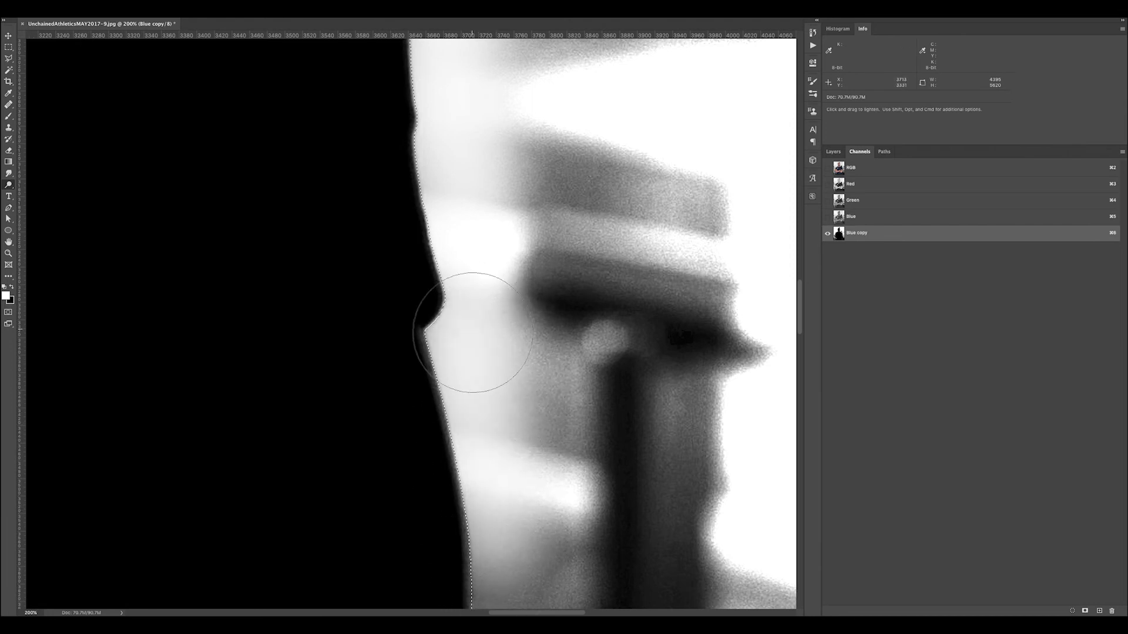
{"action": "left_click_drag", "start_coordinate": [468, 175], "coordinate": [523, 547]}
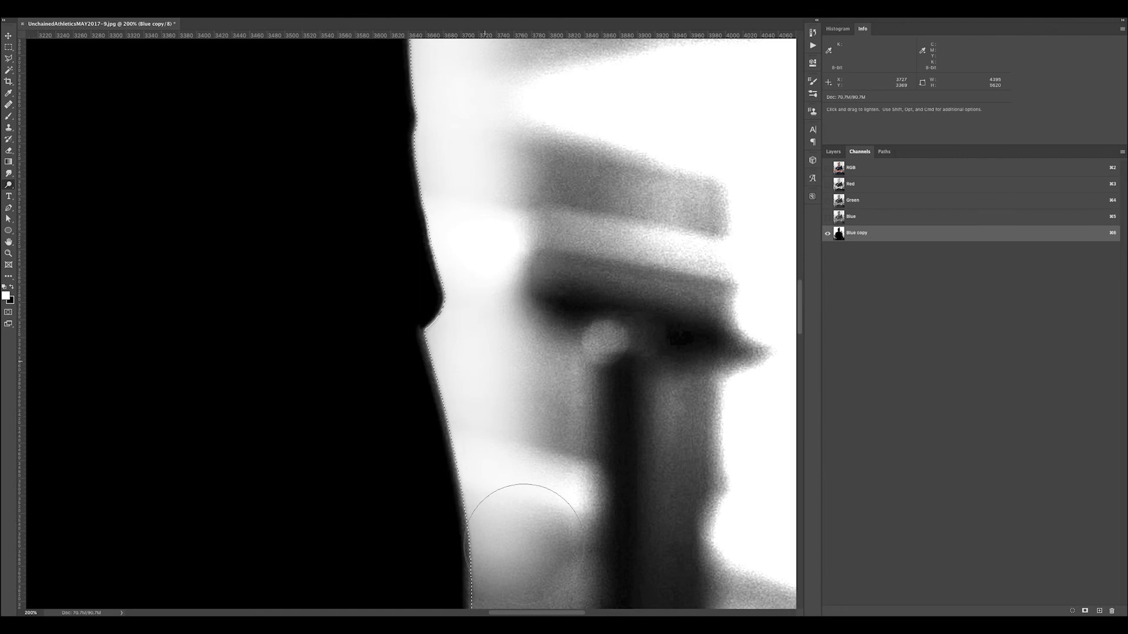
{"action": "mouse_move", "coordinate": [486, 489]}
{"action": "left_mouse_down"}
{"action": "mouse_move", "coordinate": [502, 543]}
{"action": "mouse_move", "coordinate": [559, 253]}
{"action": "mouse_move", "coordinate": [586, 440]}
{"action": "mouse_move", "coordinate": [556, 288]}
{"action": "mouse_move", "coordinate": [545, 470]}
{"action": "mouse_move", "coordinate": [554, 303]}
{"action": "left_mouse_up"}
{"action": "mouse_move", "coordinate": [529, 530]}
{"action": "left_mouse_down"}
{"action": "mouse_move", "coordinate": [516, 478]}
{"action": "mouse_move", "coordinate": [549, 416]}
{"action": "mouse_move", "coordinate": [567, 289]}
{"action": "mouse_move", "coordinate": [574, 447]}
{"action": "mouse_move", "coordinate": [541, 412]}
{"action": "mouse_move", "coordinate": [529, 570]}
{"action": "left_mouse_up"}
{"action": "mouse_move", "coordinate": [535, 525]}
{"action": "left_mouse_down"}
{"action": "mouse_move", "coordinate": [572, 323]}
{"action": "mouse_move", "coordinate": [545, 564]}
{"action": "mouse_move", "coordinate": [567, 299]}
{"action": "mouse_move", "coordinate": [572, 358]}
{"action": "mouse_move", "coordinate": [568, 328]}
{"action": "mouse_move", "coordinate": [506, 567]}
{"action": "mouse_move", "coordinate": [512, 527]}
{"action": "mouse_move", "coordinate": [525, 534]}
{"action": "mouse_move", "coordinate": [586, 281]}
{"action": "mouse_move", "coordinate": [580, 351]}
{"action": "mouse_move", "coordinate": [608, 214]}
{"action": "mouse_move", "coordinate": [575, 314]}
{"action": "left_mouse_up"}
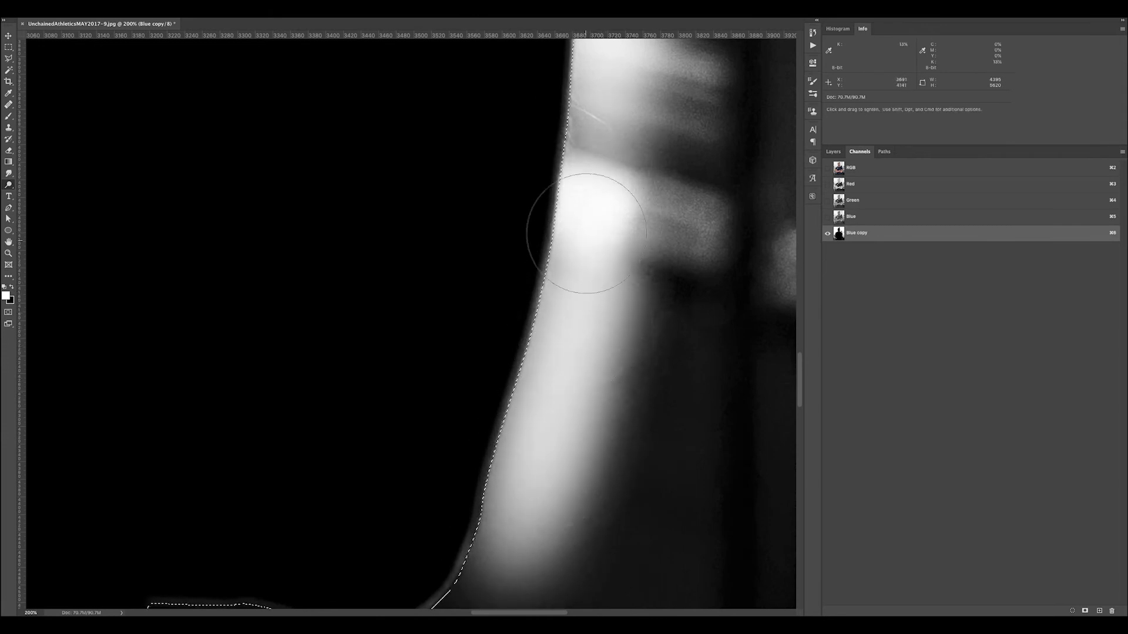
- Dodge a light band around the right elbow, into the notch beneath the arm and down the body to the image's bottom edge
{"action": "left_click_drag", "start_coordinate": [564, 386], "coordinate": [553, 527]}
{"action": "left_click_drag", "start_coordinate": [575, 436], "coordinate": [680, 139]}
{"action": "mouse_move", "coordinate": [639, 214]}
{"action": "left_mouse_down"}
{"action": "mouse_move", "coordinate": [515, 378]}
{"action": "mouse_move", "coordinate": [316, 307]}
{"action": "mouse_move", "coordinate": [416, 353]}
{"action": "mouse_move", "coordinate": [329, 347]}
{"action": "mouse_move", "coordinate": [336, 364]}
{"action": "mouse_move", "coordinate": [634, 330]}
{"action": "mouse_move", "coordinate": [473, 420]}
{"action": "mouse_move", "coordinate": [264, 331]}
{"action": "mouse_move", "coordinate": [373, 436]}
{"action": "mouse_move", "coordinate": [336, 586]}
{"action": "mouse_move", "coordinate": [335, 403]}
{"action": "mouse_move", "coordinate": [284, 353]}
{"action": "mouse_move", "coordinate": [642, 302]}
{"action": "mouse_move", "coordinate": [533, 344]}
{"action": "left_mouse_up"}
{"action": "mouse_move", "coordinate": [595, 238]}
{"action": "left_mouse_down"}
{"action": "mouse_move", "coordinate": [616, 177]}
{"action": "mouse_move", "coordinate": [231, 486]}
{"action": "left_mouse_up"}
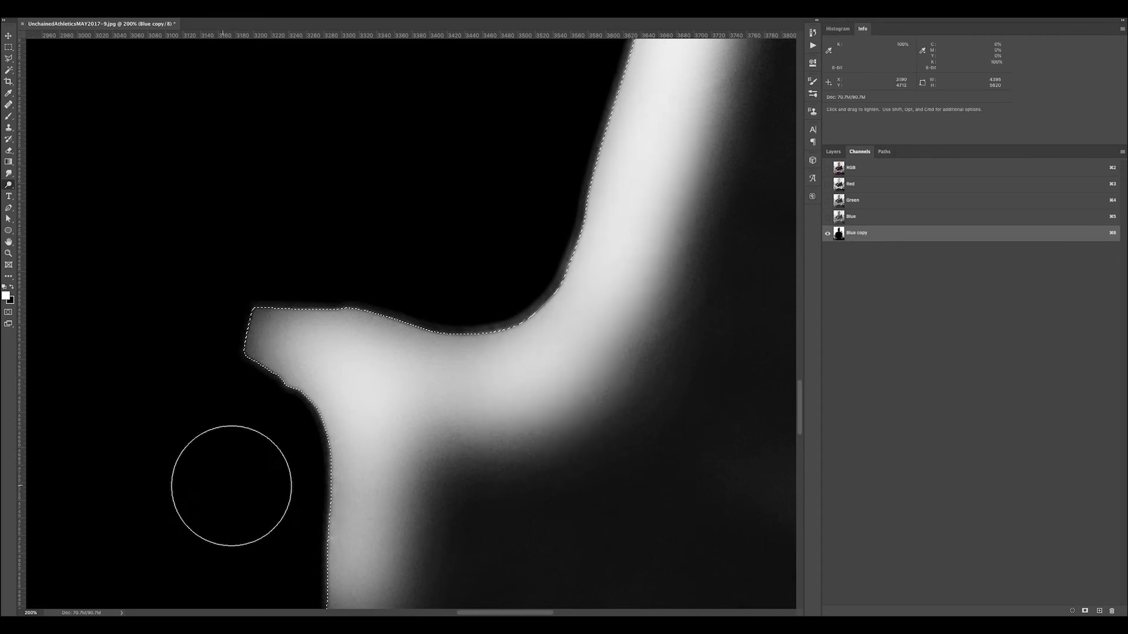
{"action": "left_click_drag", "start_coordinate": [356, 480], "coordinate": [528, 66]}
{"action": "mouse_move", "coordinate": [530, 133]}
{"action": "left_mouse_down"}
{"action": "mouse_move", "coordinate": [587, 416]}
{"action": "mouse_move", "coordinate": [521, 156]}
{"action": "mouse_move", "coordinate": [566, 353]}
{"action": "mouse_move", "coordinate": [547, 171]}
{"action": "mouse_move", "coordinate": [604, 566]}
{"action": "mouse_move", "coordinate": [622, 582]}
{"action": "mouse_move", "coordinate": [567, 555]}
{"action": "mouse_move", "coordinate": [594, 549]}
{"action": "mouse_move", "coordinate": [548, 282]}
{"action": "mouse_move", "coordinate": [629, 523]}
{"action": "mouse_move", "coordinate": [637, 378]}
{"action": "mouse_move", "coordinate": [647, 579]}
{"action": "mouse_move", "coordinate": [667, 528]}
{"action": "mouse_move", "coordinate": [649, 520]}
{"action": "mouse_move", "coordinate": [566, 276]}
{"action": "mouse_move", "coordinate": [644, 465]}
{"action": "left_mouse_up"}
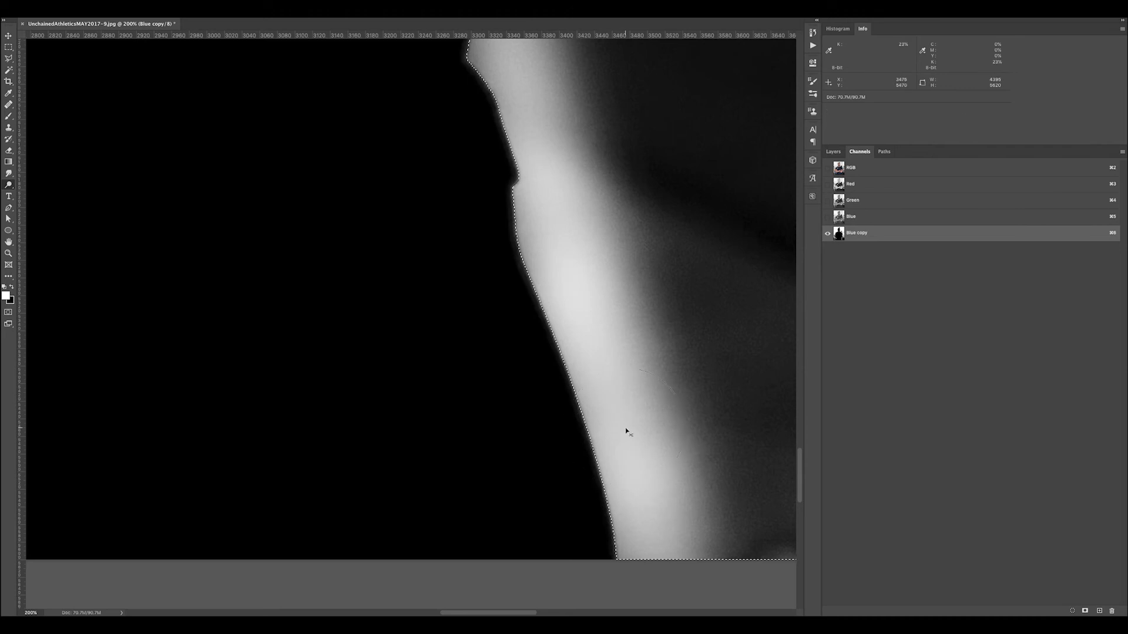
- Check the mask edge from the bottom of the body up along the left arm and shoulder to the head
{"action": "key", "text": "super+minus"}
{"action": "key", "text": "super+minus"}
{"action": "key", "text": "super+minus"}
{"action": "left_click_drag", "start_coordinate": [433, 248], "coordinate": [652, 393]}
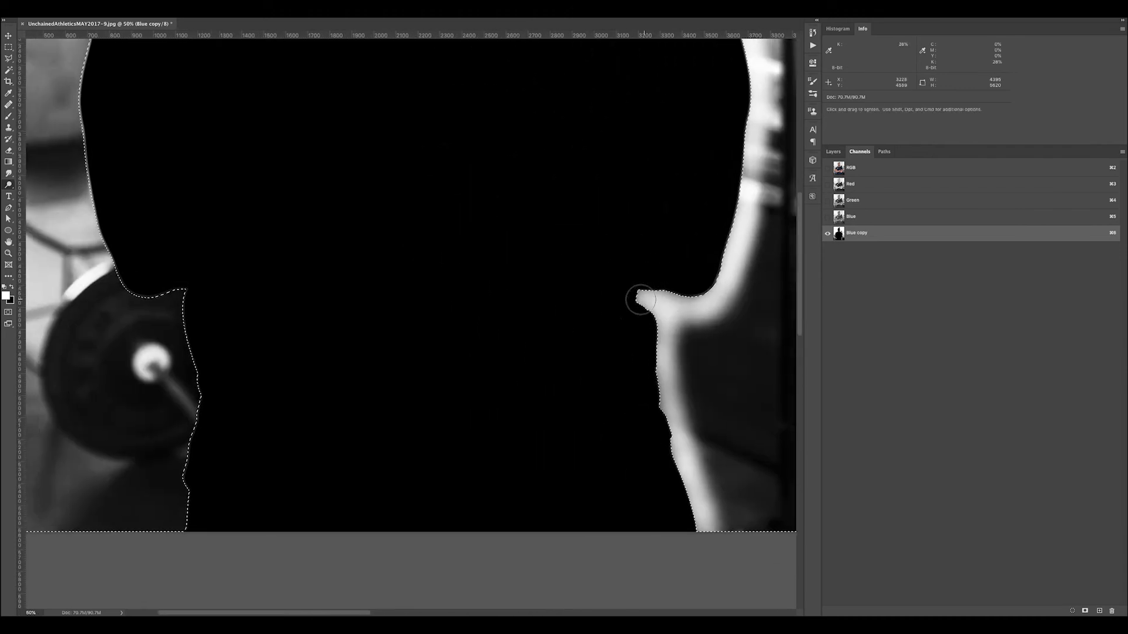
{"action": "left_click_drag", "start_coordinate": [146, 321], "coordinate": [262, 584]}
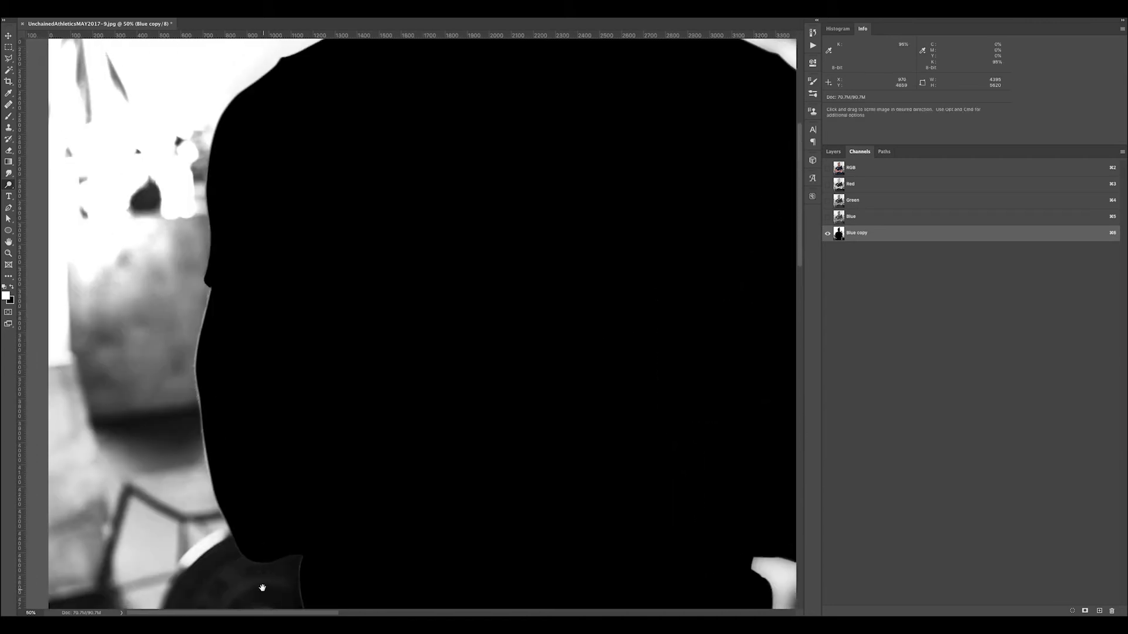
{"action": "mouse_move", "coordinate": [201, 156]}
{"action": "left_mouse_down"}
{"action": "mouse_move", "coordinate": [196, 113]}
{"action": "mouse_move", "coordinate": [206, 352]}
{"action": "mouse_move", "coordinate": [201, 163]}
{"action": "mouse_move", "coordinate": [173, 459]}
{"action": "mouse_move", "coordinate": [189, 440]}
{"action": "mouse_move", "coordinate": [227, 574]}
{"action": "mouse_move", "coordinate": [214, 277]}
{"action": "mouse_move", "coordinate": [196, 232]}
{"action": "mouse_move", "coordinate": [180, 228]}
{"action": "mouse_move", "coordinate": [188, 166]}
{"action": "mouse_move", "coordinate": [151, 139]}
{"action": "mouse_move", "coordinate": [201, 320]}
{"action": "mouse_move", "coordinate": [190, 463]}
{"action": "mouse_move", "coordinate": [203, 502]}
{"action": "mouse_move", "coordinate": [191, 506]}
{"action": "left_mouse_up"}
{"action": "left_click_drag", "start_coordinate": [286, 505], "coordinate": [355, 382]}
{"action": "mouse_move", "coordinate": [227, 369]}
{"action": "left_mouse_down"}
{"action": "mouse_move", "coordinate": [279, 370]}
{"action": "mouse_move", "coordinate": [323, 478]}
{"action": "mouse_move", "coordinate": [360, 491]}
{"action": "mouse_move", "coordinate": [360, 432]}
{"action": "mouse_move", "coordinate": [363, 558]}
{"action": "mouse_move", "coordinate": [353, 554]}
{"action": "mouse_move", "coordinate": [344, 579]}
{"action": "mouse_move", "coordinate": [329, 464]}
{"action": "mouse_move", "coordinate": [269, 390]}
{"action": "mouse_move", "coordinate": [315, 470]}
{"action": "mouse_move", "coordinate": [352, 473]}
{"action": "mouse_move", "coordinate": [346, 593]}
{"action": "left_mouse_up"}
{"action": "left_click_drag", "start_coordinate": [322, 307], "coordinate": [460, 433]}
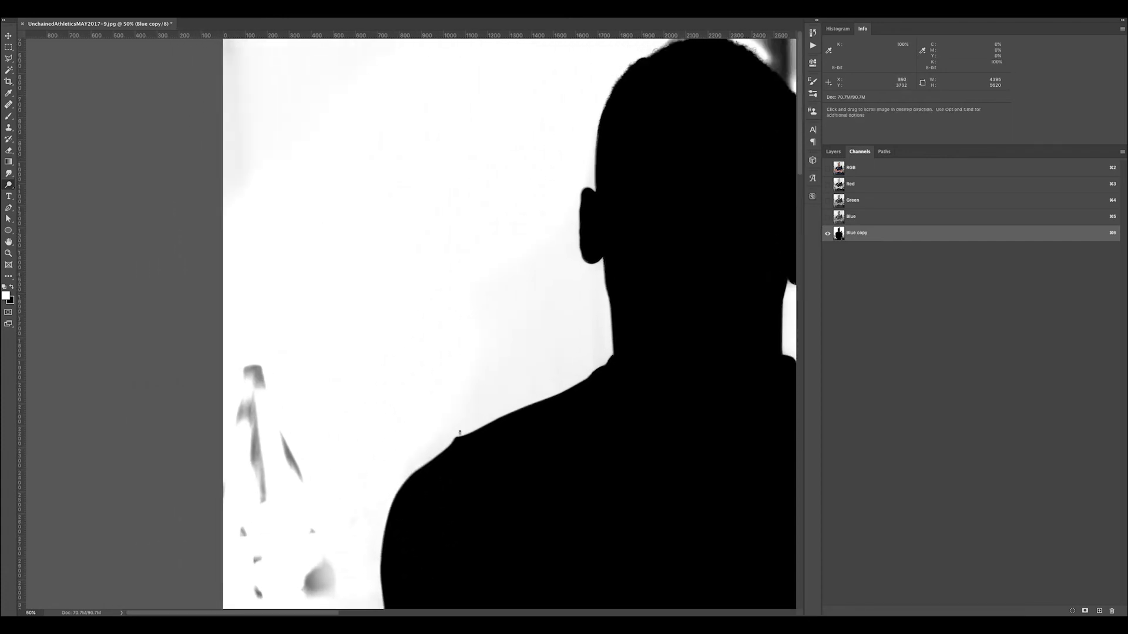
{"action": "left_click_drag", "start_coordinate": [636, 451], "coordinate": [355, 520]}
- Dodge the remaining gray and dark wedge shape above the top of the head to white
{"action": "left_click_drag", "start_coordinate": [473, 121], "coordinate": [520, 241]}
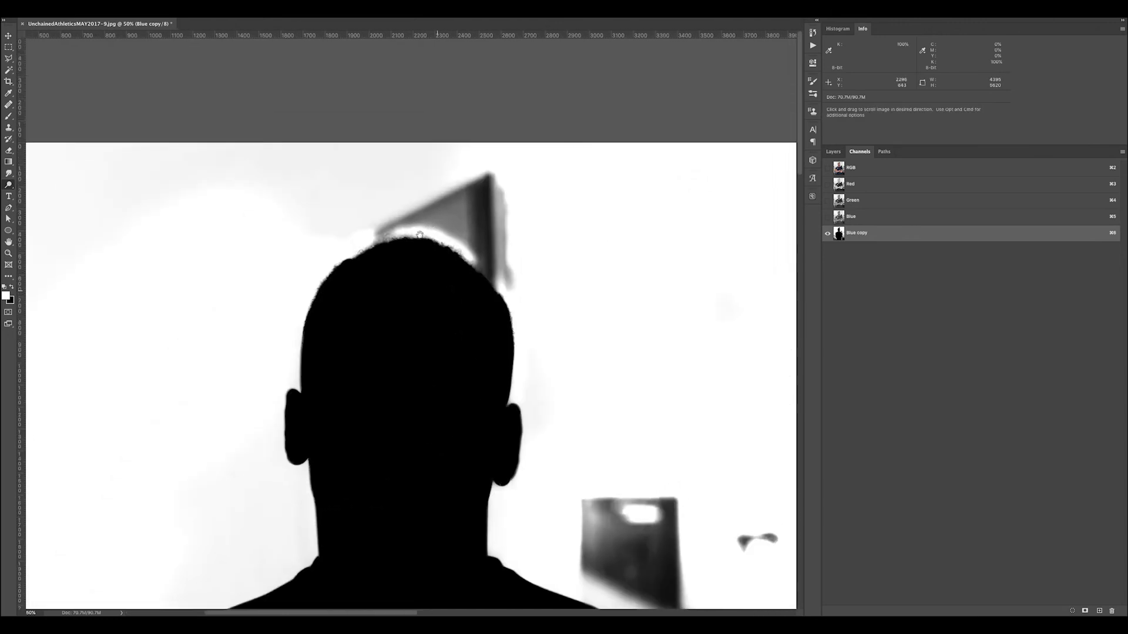
{"action": "mouse_move", "coordinate": [548, 288]}
{"action": "left_mouse_down"}
{"action": "mouse_move", "coordinate": [491, 214]}
{"action": "mouse_move", "coordinate": [582, 305]}
{"action": "left_mouse_up"}
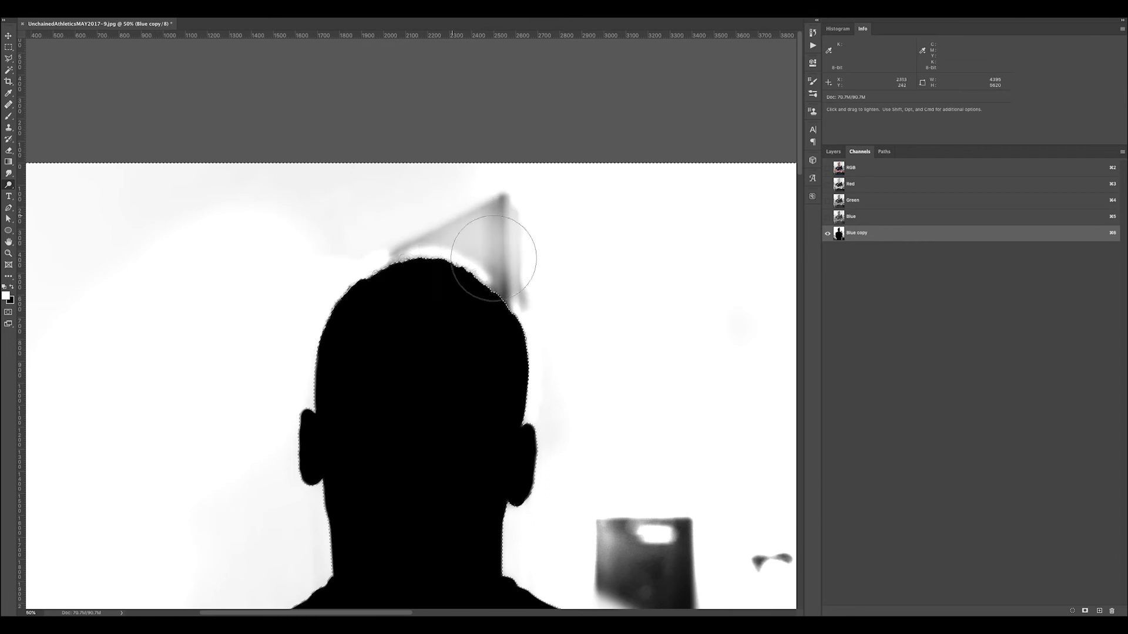
{"action": "left_click_drag", "start_coordinate": [518, 226], "coordinate": [494, 227]}
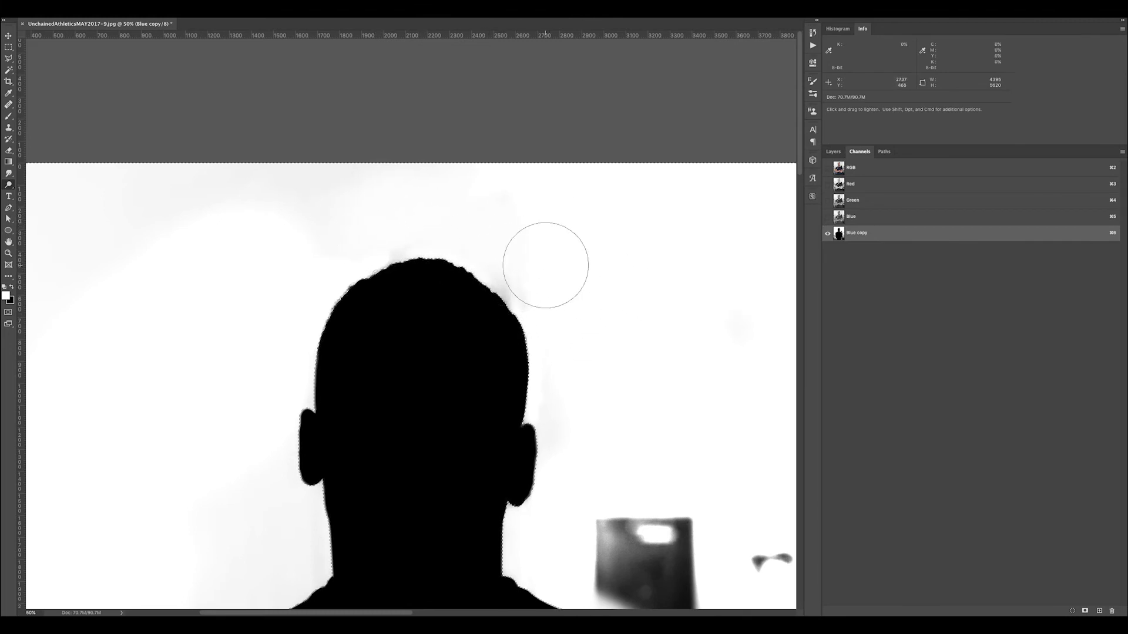
- Inspect the mask edge around the top of the head, the ears and the neck at several magnifications
{"action": "key", "text": "super+h"}
{"action": "key", "text": "super+plus"}
{"action": "key", "text": "super+plus"}
{"action": "key", "text": "super+plus"}
{"action": "key", "text": "super+plus"}
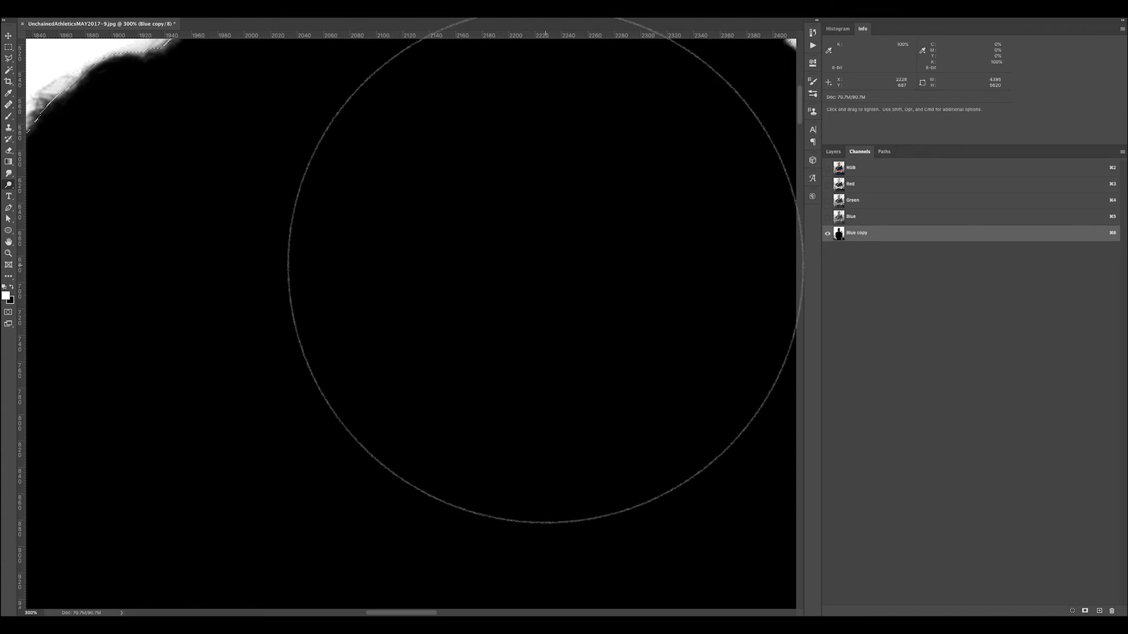
{"action": "key", "text": "super+minus"}
{"action": "key", "text": "super+minus"}
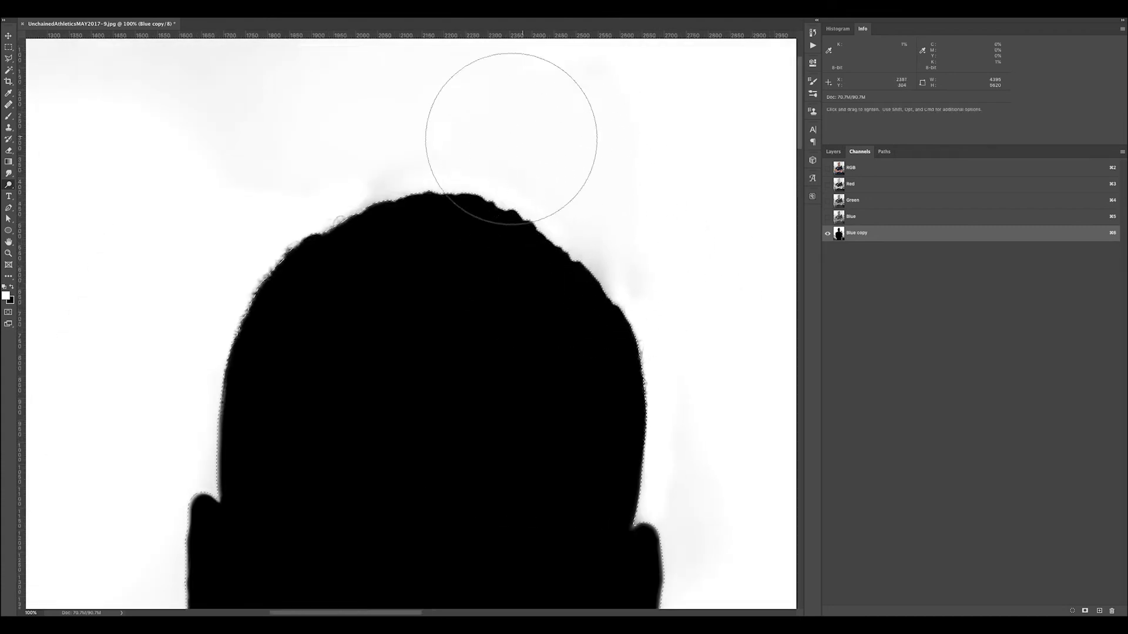
{"action": "key", "text": "super+plus"}
{"action": "key", "text": "super+plus"}
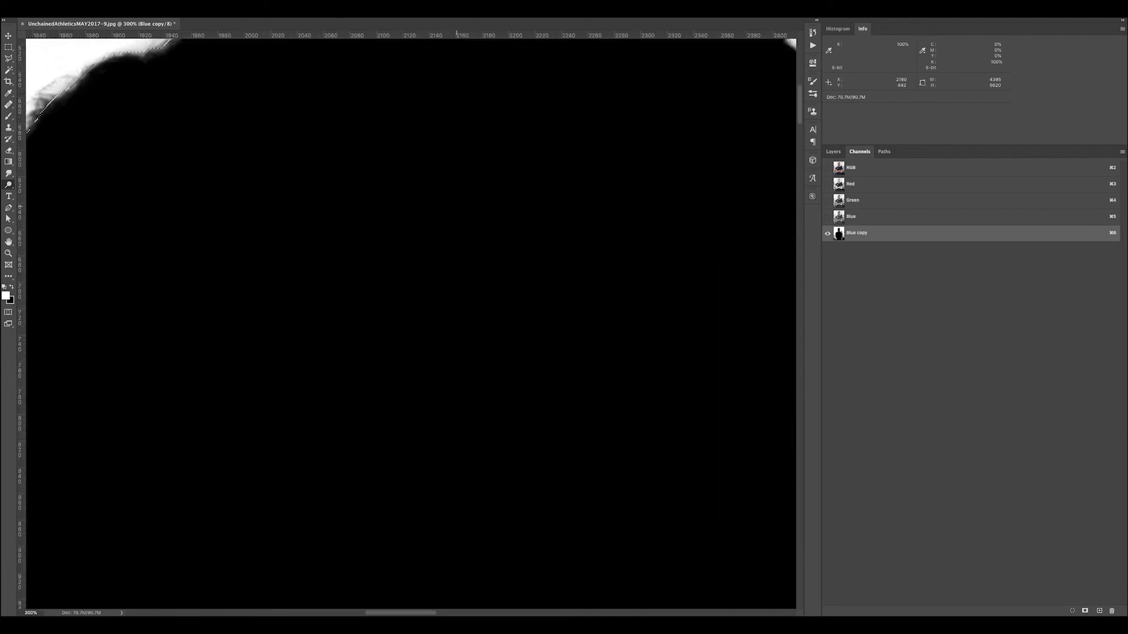
{"action": "scroll", "coordinate": [481, 463], "scroll_direction": "up", "scroll_amount": 5}
{"action": "key", "text": "super+minus"}
{"action": "key", "text": "super+minus"}
{"action": "key", "text": "super+minus"}
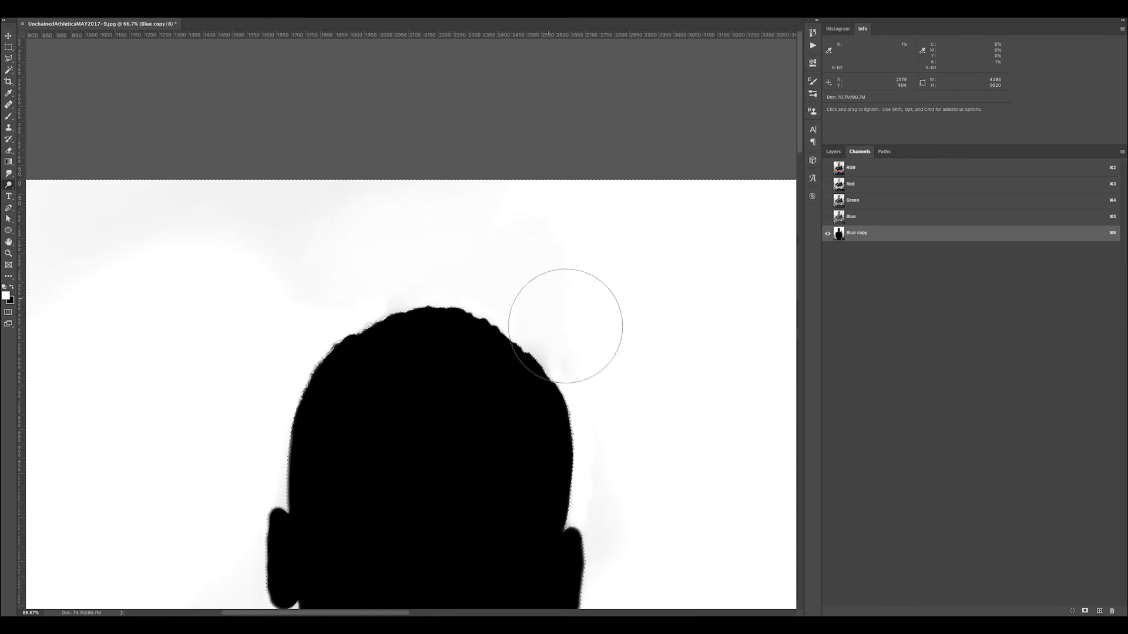
{"action": "key", "text": "h"}
{"action": "left_click_drag", "start_coordinate": [347, 332], "coordinate": [465, 363]}
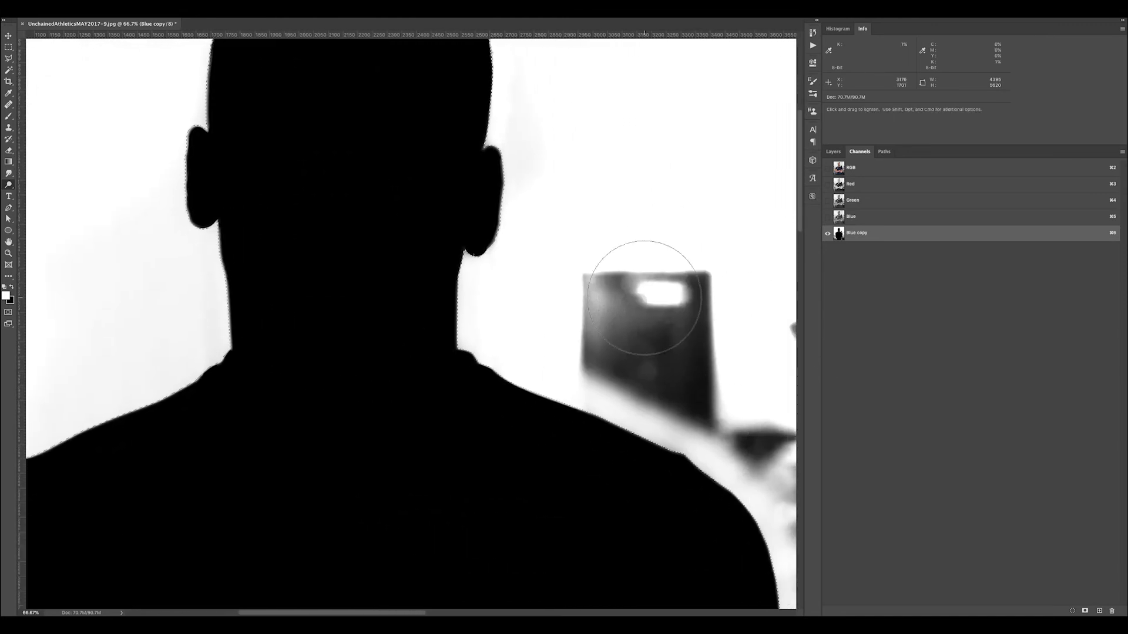
- Dodge the dark background beside the waist on the silhouette's left side and up along the left forearm
{"action": "key", "text": "super+minus"}
{"action": "key", "text": "super+minus"}
{"action": "key", "text": "super+minus"}
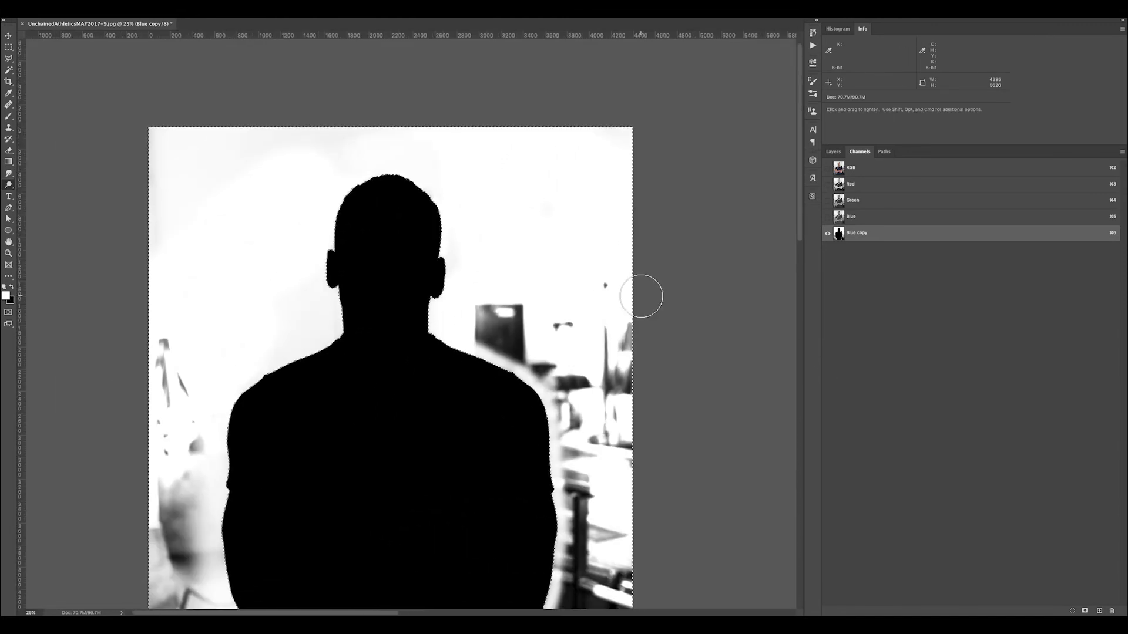
{"action": "left_click_drag", "start_coordinate": [478, 433], "coordinate": [535, 258]}
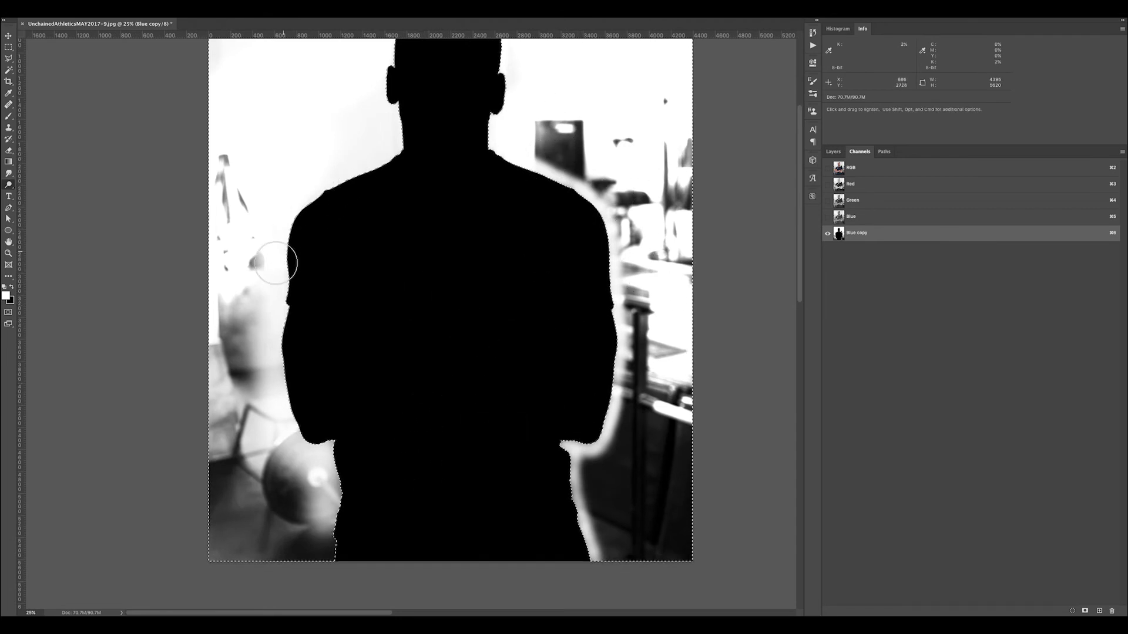
{"action": "mouse_move", "coordinate": [326, 485]}
{"action": "left_mouse_down"}
{"action": "mouse_move", "coordinate": [323, 575]}
{"action": "mouse_move", "coordinate": [329, 561]}
{"action": "left_mouse_up"}
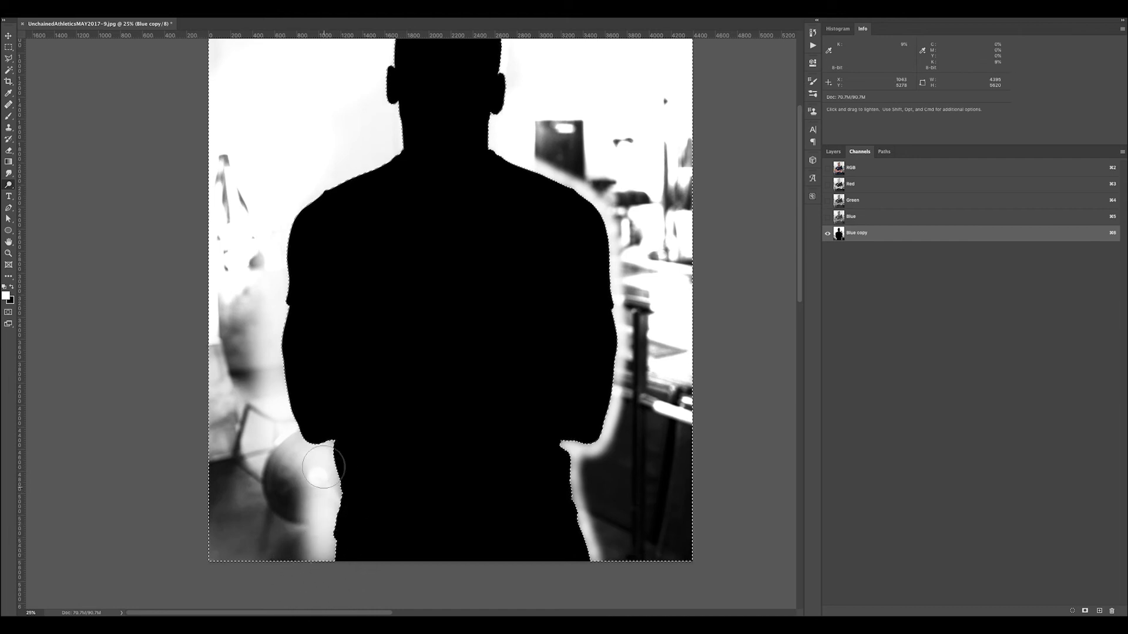
{"action": "mouse_move", "coordinate": [288, 396]}
{"action": "left_mouse_down"}
{"action": "mouse_move", "coordinate": [272, 458]}
{"action": "mouse_move", "coordinate": [285, 348]}
{"action": "left_mouse_up"}
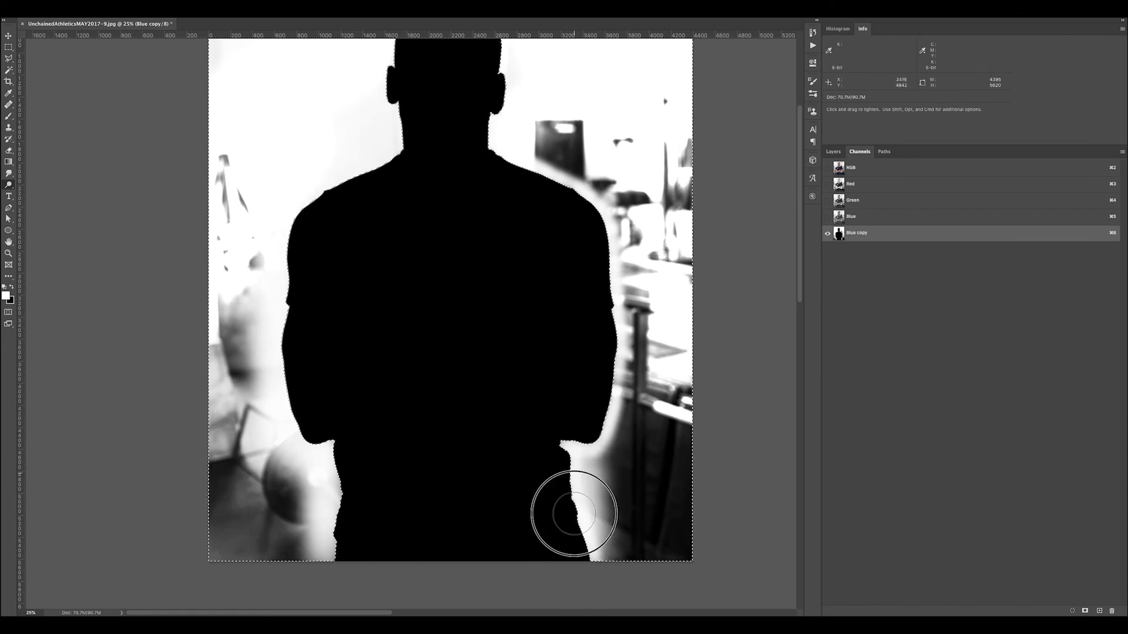
- Widen the dodged light band along the right hip, shoulder and arm, and along the left arm down to the hip
{"action": "left_click_drag", "start_coordinate": [589, 461], "coordinate": [596, 527]}
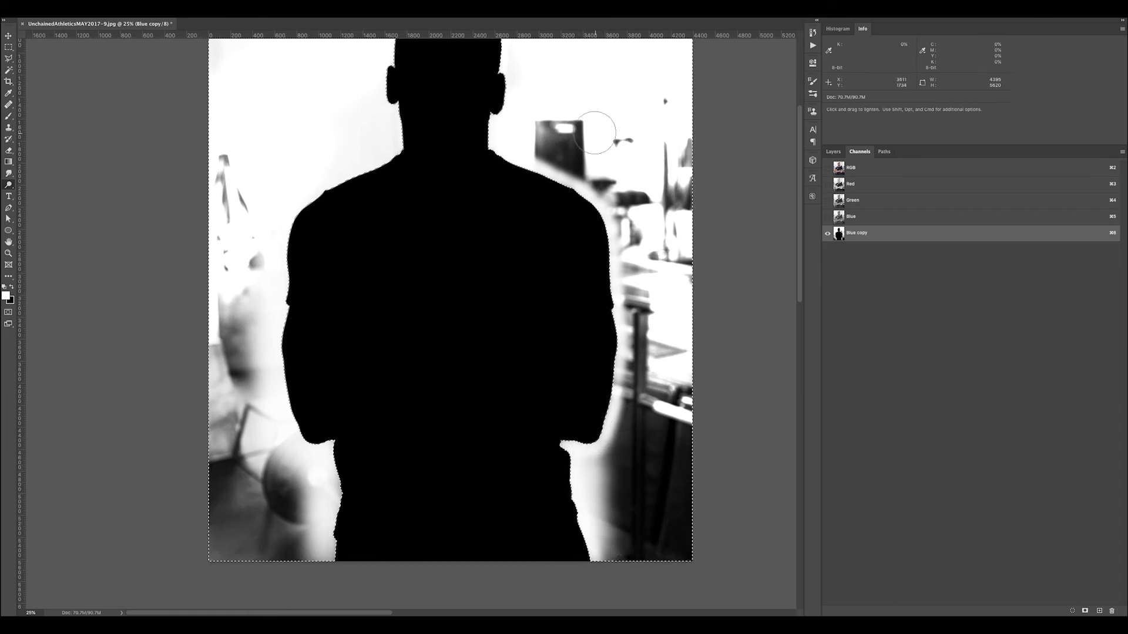
{"action": "mouse_move", "coordinate": [544, 156]}
{"action": "left_mouse_down"}
{"action": "mouse_move", "coordinate": [604, 246]}
{"action": "mouse_move", "coordinate": [611, 329]}
{"action": "left_mouse_up"}
{"action": "left_click_drag", "start_coordinate": [610, 376], "coordinate": [597, 441]}
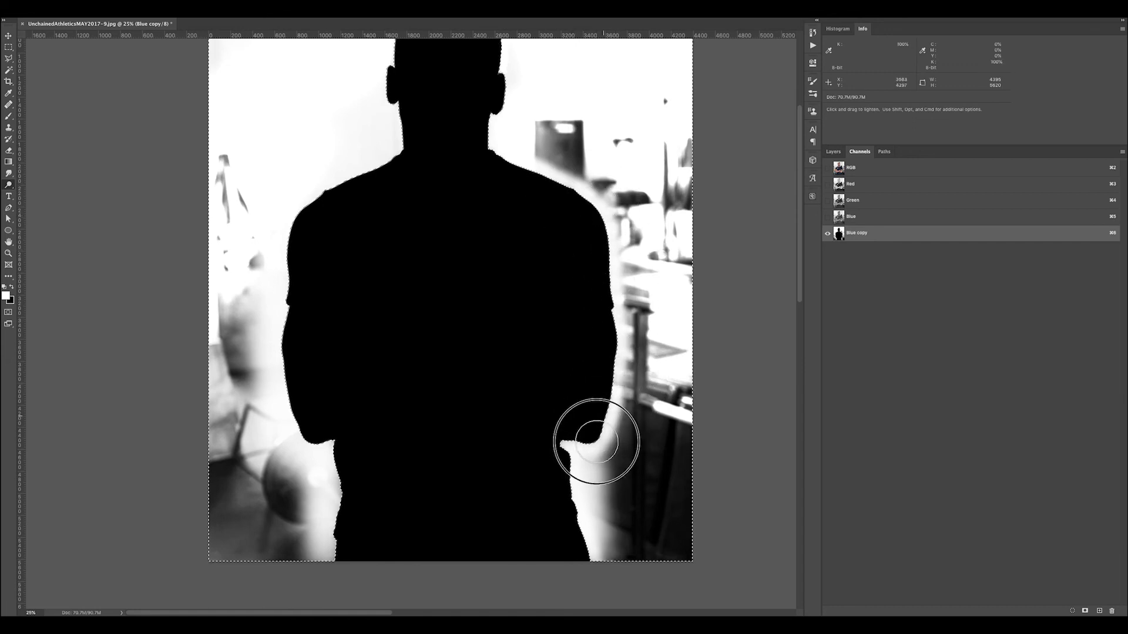
{"action": "mouse_move", "coordinate": [263, 297]}
{"action": "left_mouse_down"}
{"action": "mouse_move", "coordinate": [300, 451]}
{"action": "mouse_move", "coordinate": [330, 482]}
{"action": "mouse_move", "coordinate": [323, 528]}
{"action": "left_mouse_up"}
{"action": "scroll", "coordinate": [483, 297], "scroll_direction": "up", "scroll_amount": 3}
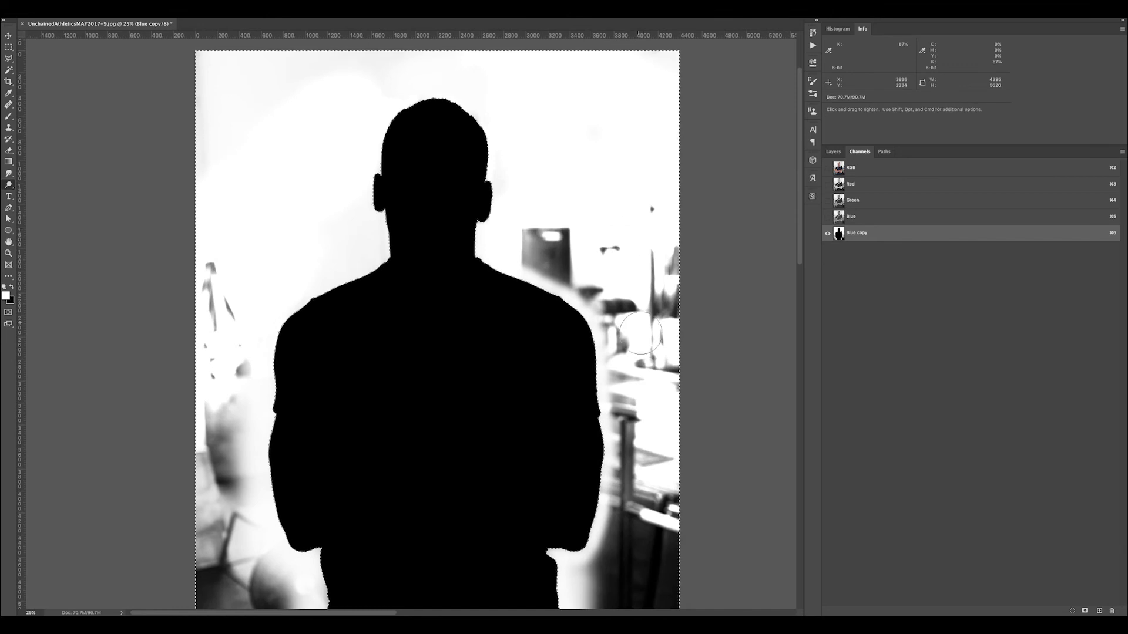
- Deselect the background and enclose the whole man in a loose Polygonal Lasso selection running through the light band around him
{"action": "key", "text": "super+d"}
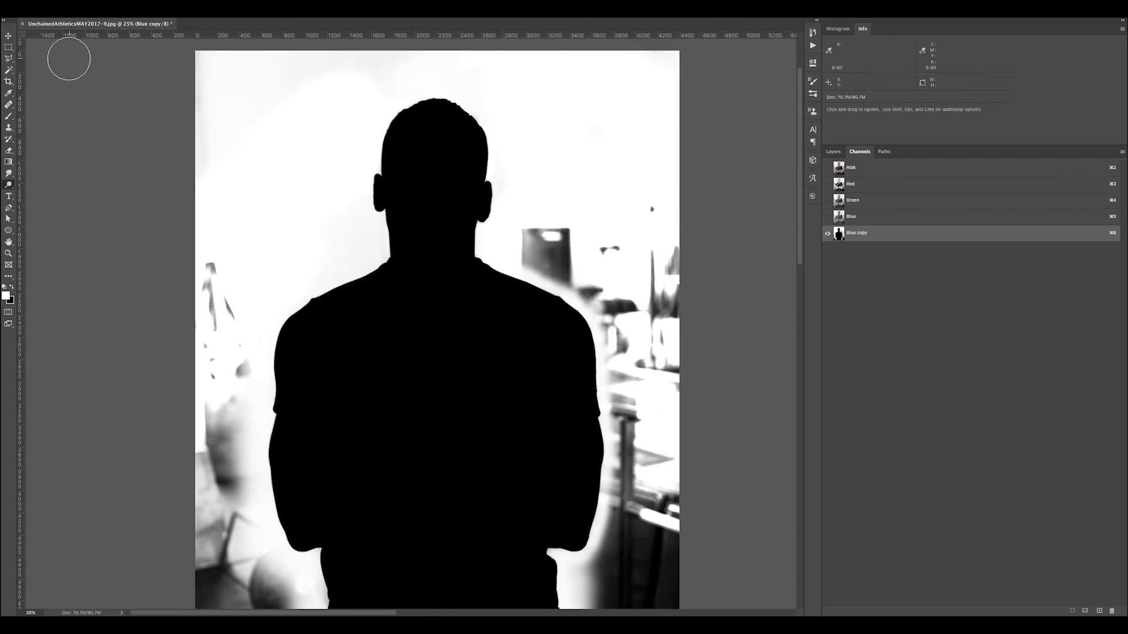
{"action": "left_click", "coordinate": [9, 59]}
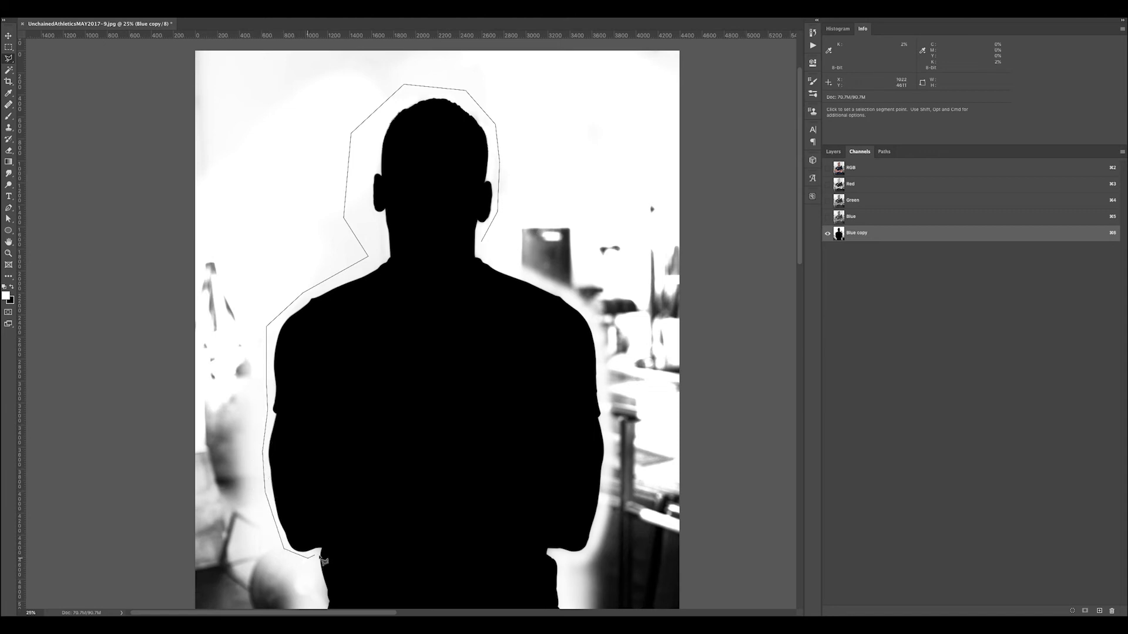
{"action": "left_click_drag", "start_coordinate": [340, 586], "coordinate": [389, 423]}
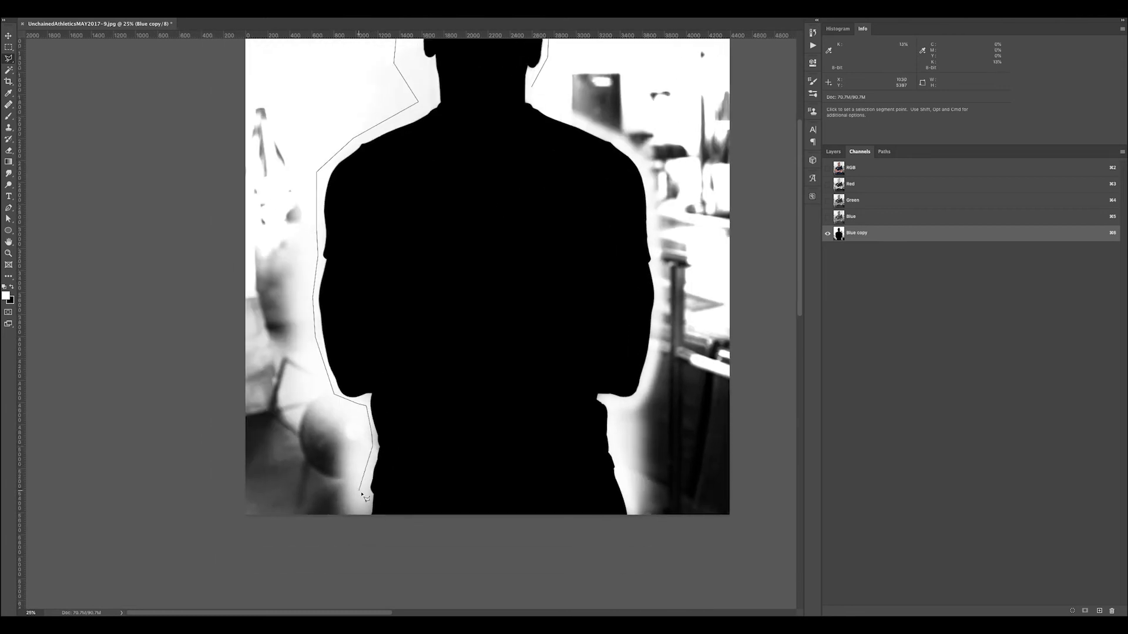
{"action": "left_click", "coordinate": [363, 527]}
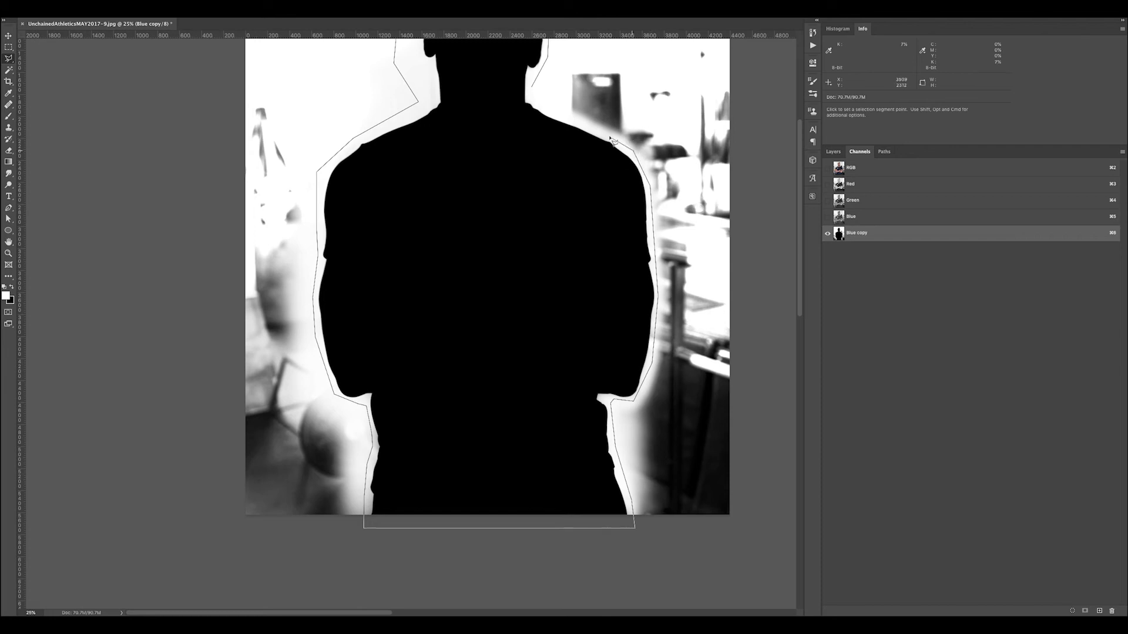
{"action": "double_click", "coordinate": [533, 91]}
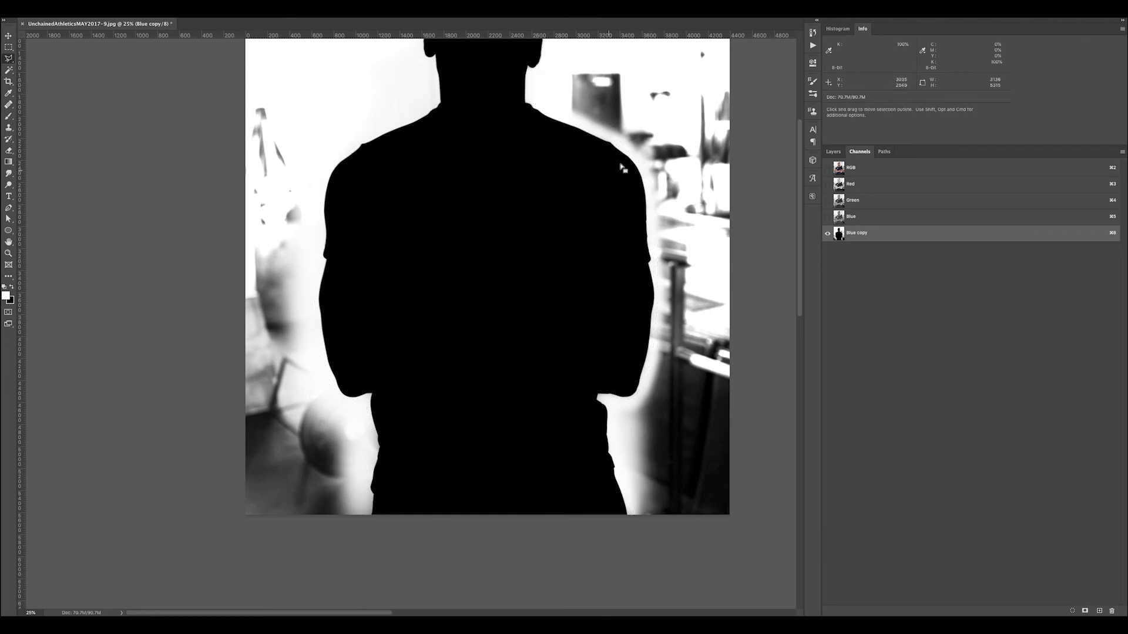
- Invert the lasso selection so that it covers the background outside the man
{"action": "left_click_drag", "start_coordinate": [588, 127], "coordinate": [574, 228]}
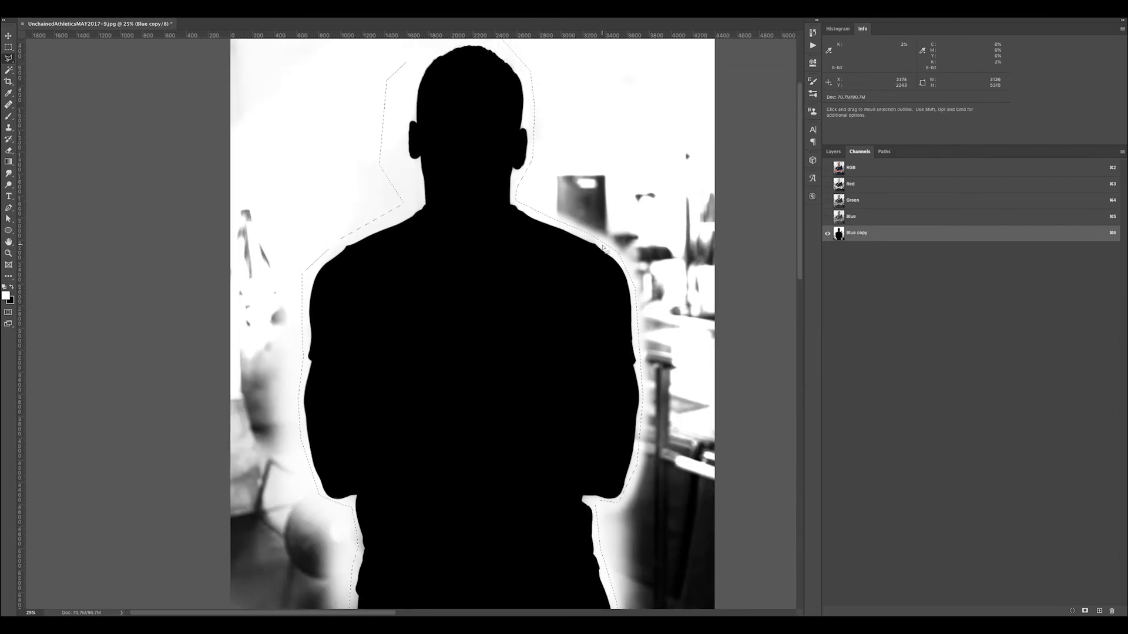
{"action": "left_click_drag", "start_coordinate": [570, 274], "coordinate": [576, 294]}
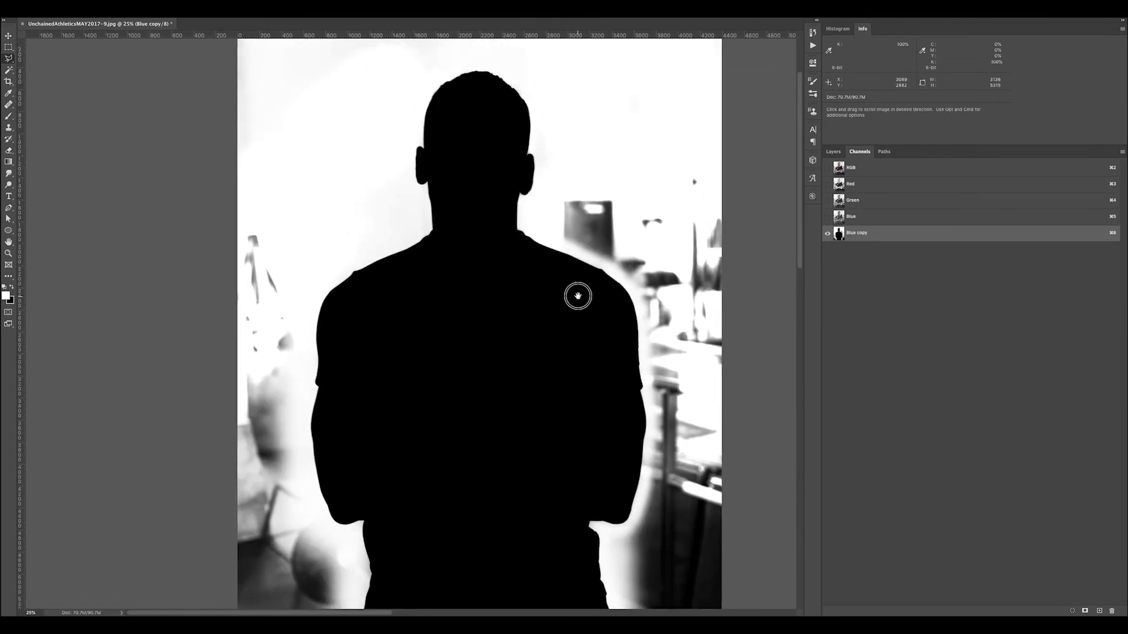
{"action": "left_click", "coordinate": [178, 12]}
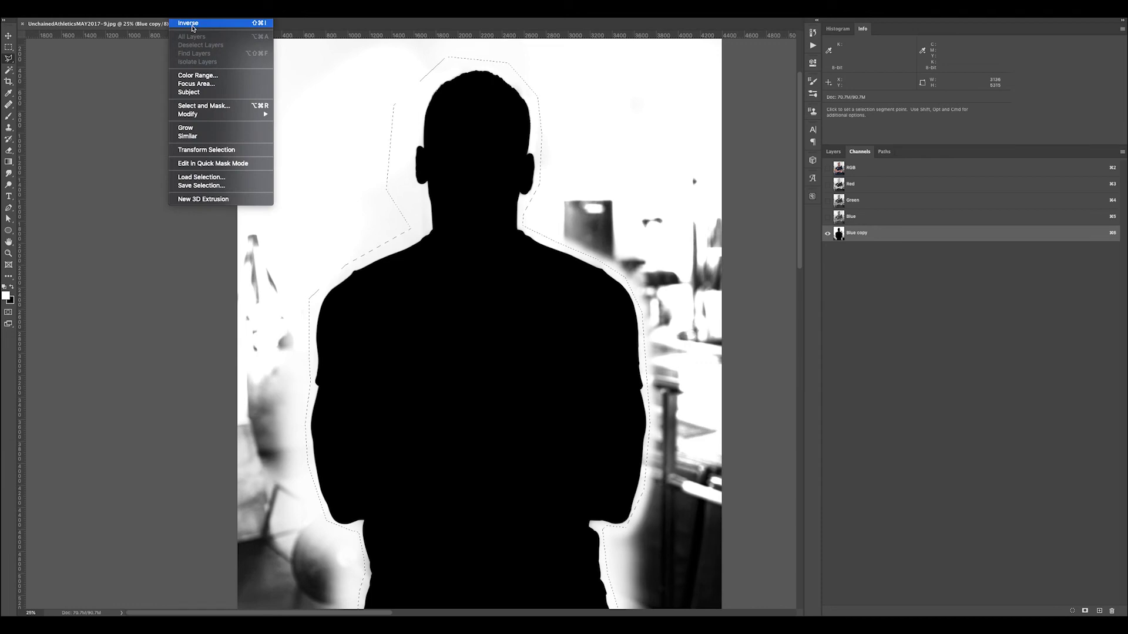
{"action": "left_click", "coordinate": [178, 12]}
{"action": "key", "text": "super+shift+i"}
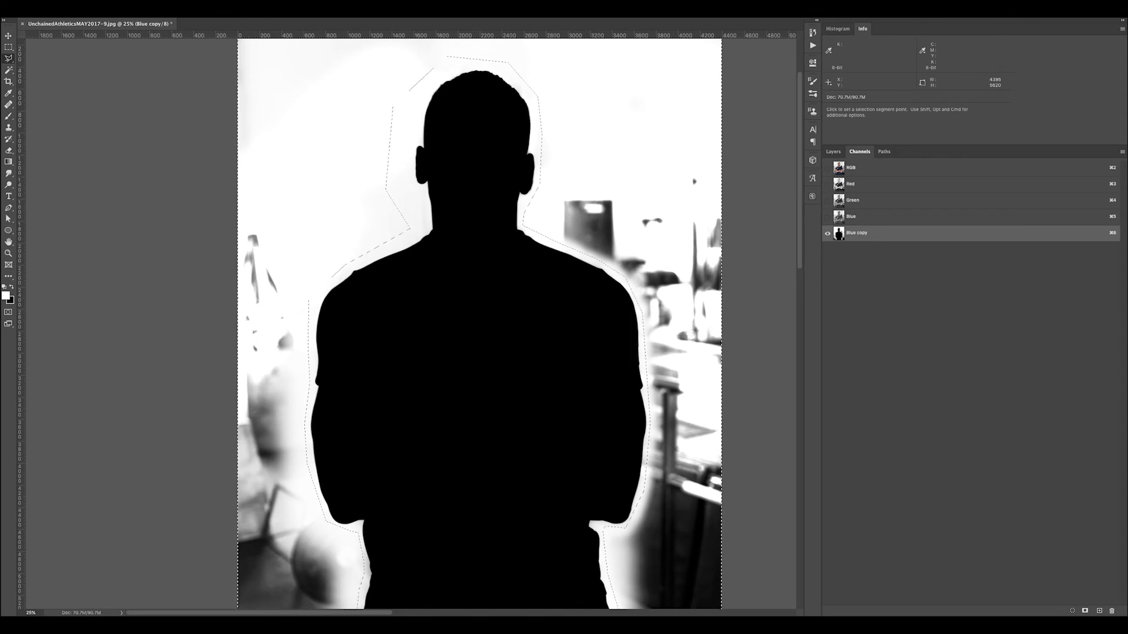
- Swap the foreground and background colors, fill the selected outer background with white, and deselect
{"action": "left_click", "coordinate": [87, 8]}
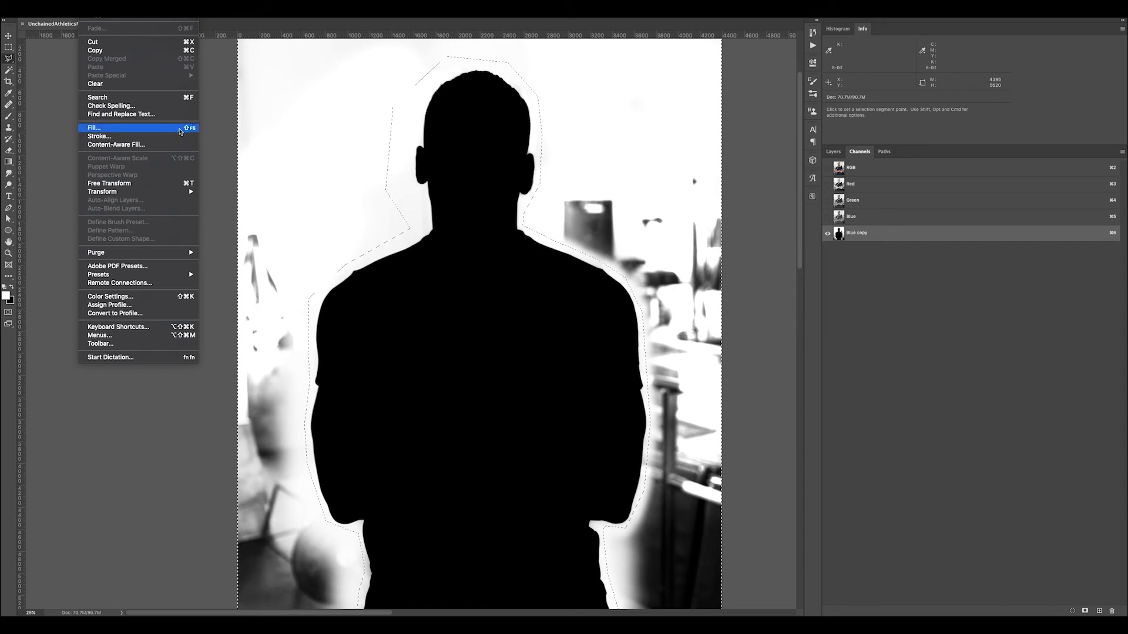
{"action": "left_click", "coordinate": [33, 249]}
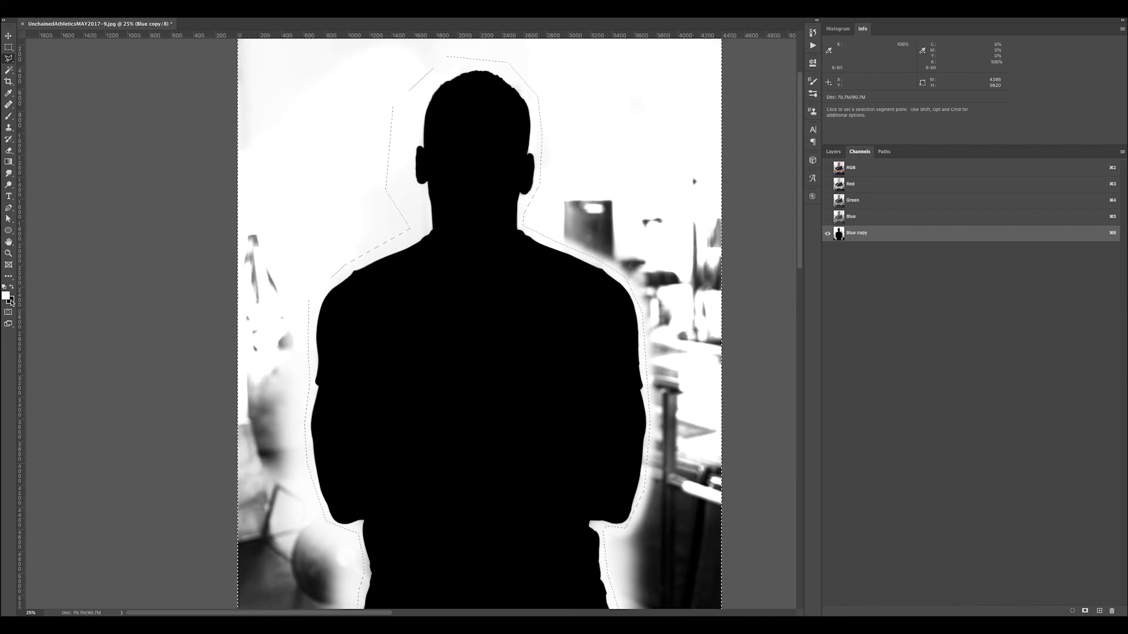
{"action": "key", "text": "x"}
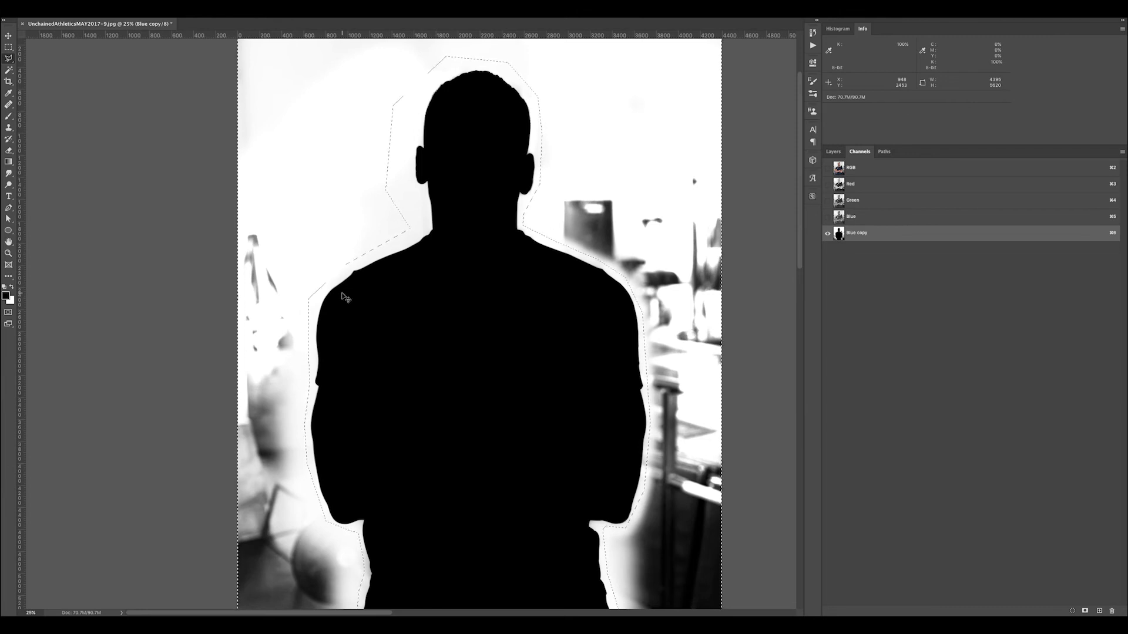
{"action": "key", "text": "BackSpace"}
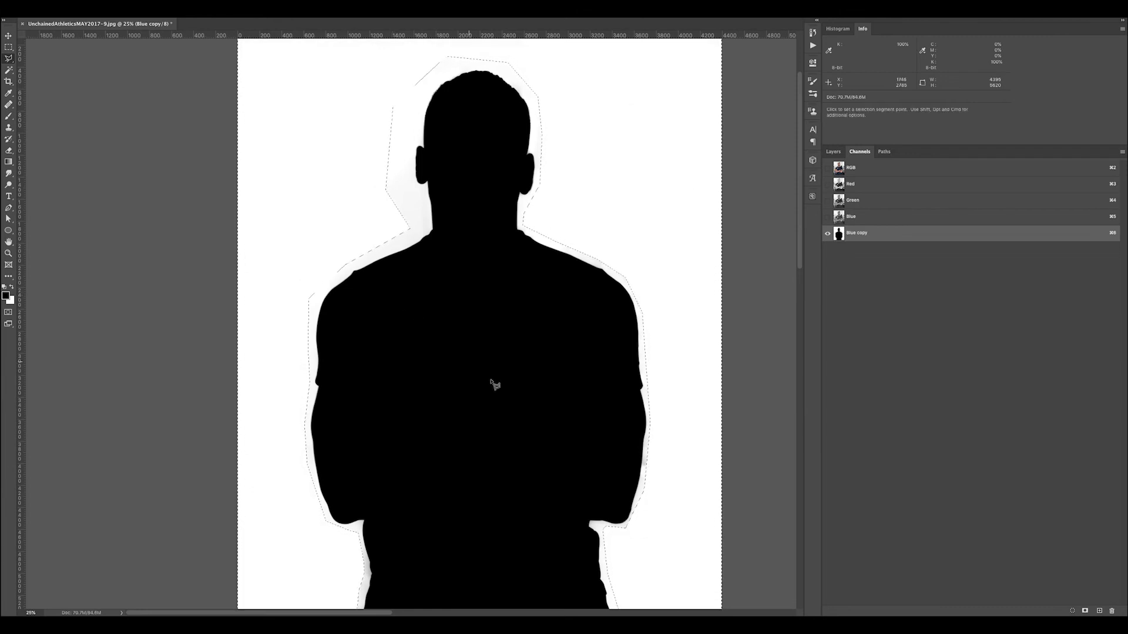
{"action": "key", "text": "ctrl+d"}
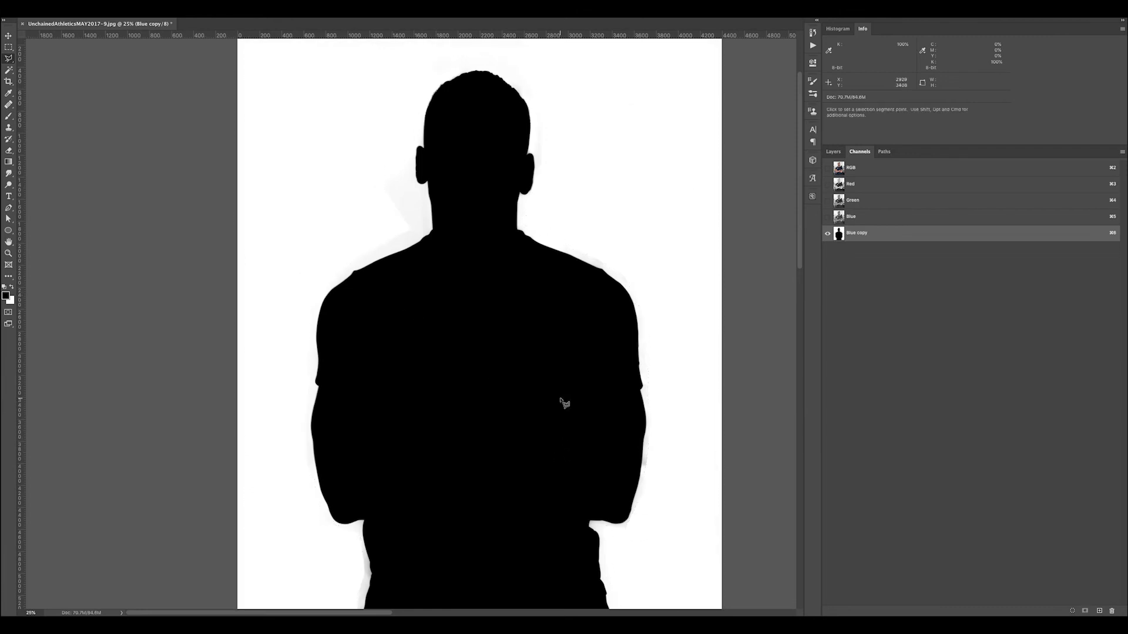
- Dodge the leftover light gray haze above the right shoulder, beside the head and to the left of the neck
{"action": "left_click_drag", "start_coordinate": [551, 448], "coordinate": [546, 436]}
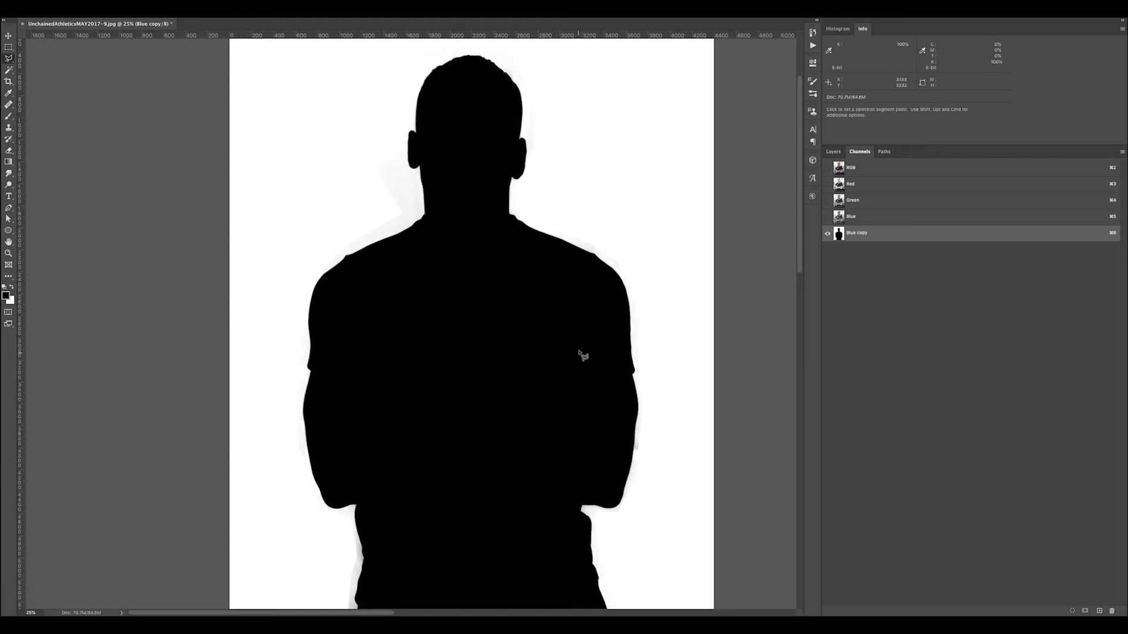
{"action": "key", "text": "o"}
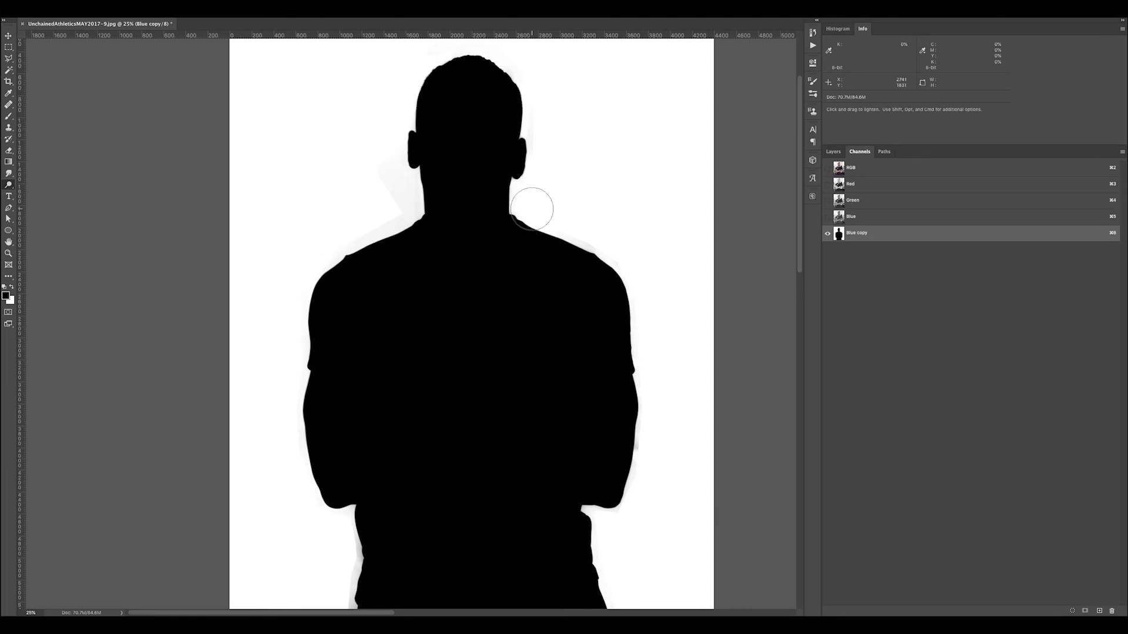
{"action": "mouse_move", "coordinate": [570, 239]}
{"action": "left_mouse_down"}
{"action": "mouse_move", "coordinate": [613, 253]}
{"action": "mouse_move", "coordinate": [601, 232]}
{"action": "left_mouse_up"}
{"action": "mouse_move", "coordinate": [545, 145]}
{"action": "left_mouse_down"}
{"action": "mouse_move", "coordinate": [541, 95]}
{"action": "mouse_move", "coordinate": [552, 127]}
{"action": "left_mouse_up"}
{"action": "left_click_drag", "start_coordinate": [335, 155], "coordinate": [391, 196]}
{"action": "left_click", "coordinate": [385, 197]}
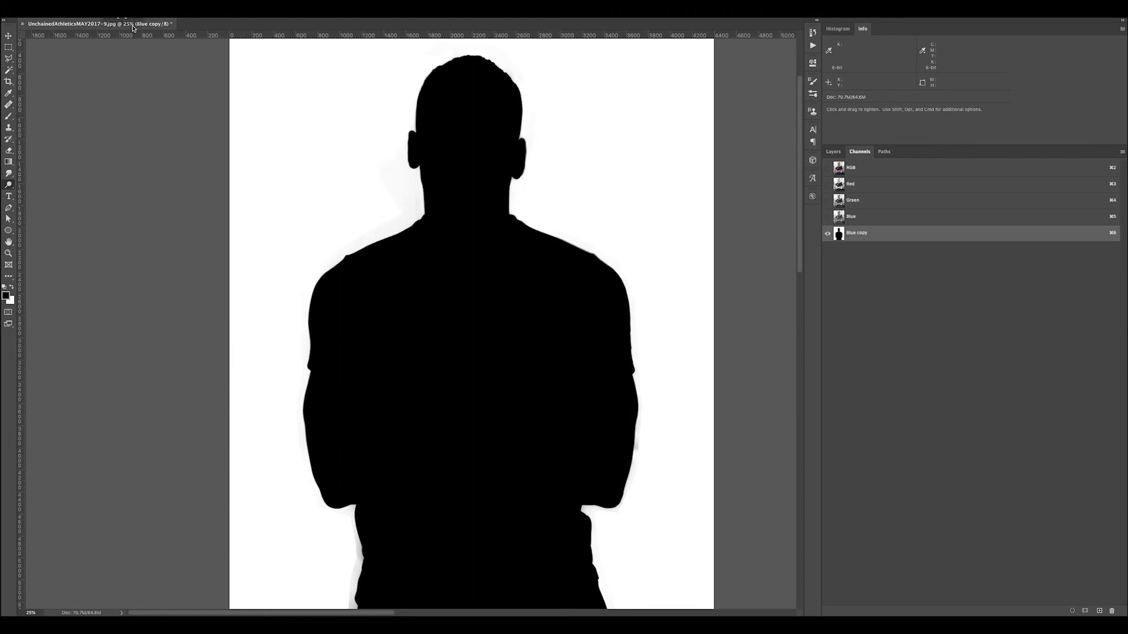
- Dodge the gray haze to white beside the left of the head, along the left arm and beside the left hip
{"action": "mouse_move", "coordinate": [360, 136]}
{"action": "left_mouse_down"}
{"action": "mouse_move", "coordinate": [390, 195]}
{"action": "mouse_move", "coordinate": [361, 214]}
{"action": "mouse_move", "coordinate": [407, 201]}
{"action": "mouse_move", "coordinate": [374, 213]}
{"action": "left_mouse_up"}
{"action": "left_click_drag", "start_coordinate": [271, 410], "coordinate": [289, 465]}
{"action": "left_click_drag", "start_coordinate": [378, 396], "coordinate": [401, 295]}
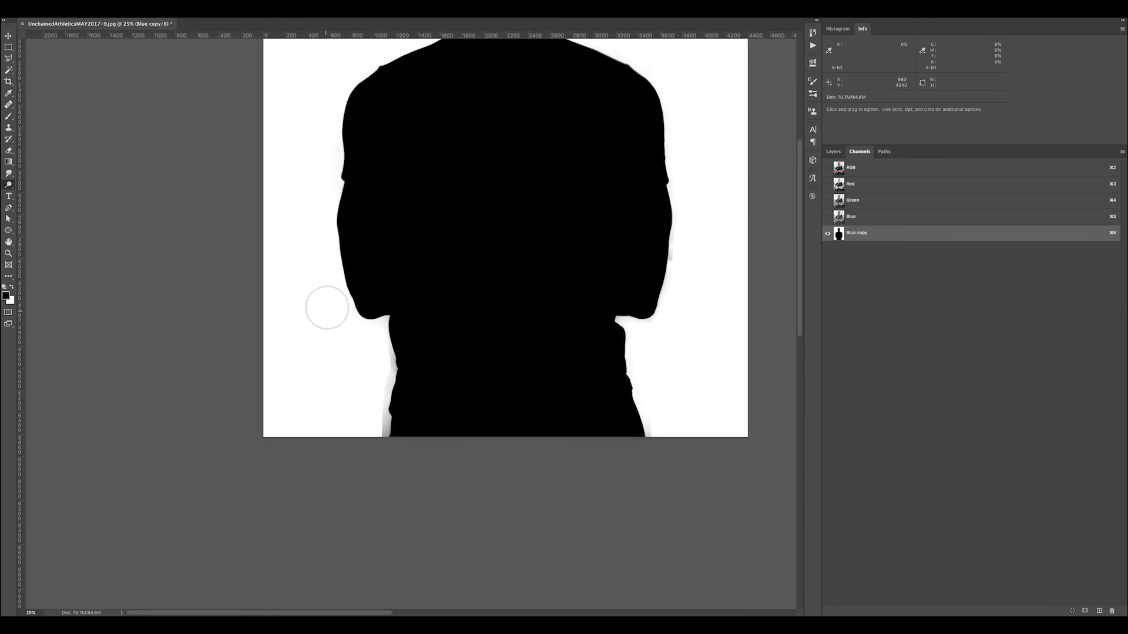
{"action": "mouse_move", "coordinate": [338, 344]}
{"action": "left_mouse_down"}
{"action": "mouse_move", "coordinate": [360, 348]}
{"action": "mouse_move", "coordinate": [370, 339]}
{"action": "mouse_move", "coordinate": [387, 390]}
{"action": "mouse_move", "coordinate": [389, 369]}
{"action": "mouse_move", "coordinate": [373, 438]}
{"action": "left_mouse_up"}
{"action": "left_click", "coordinate": [378, 436]}
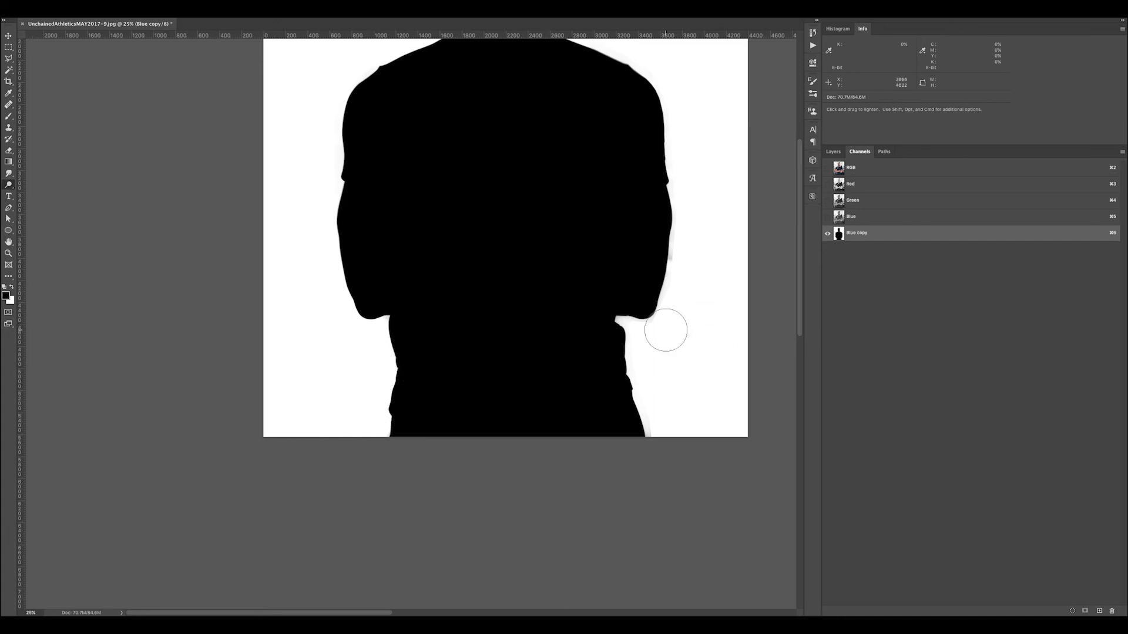
- Dodge the remaining haze around the right elbow and forearm, beside the right hip and along the left waist
{"action": "left_click_drag", "start_coordinate": [662, 328], "coordinate": [681, 257]}
{"action": "left_click", "coordinate": [691, 260]}
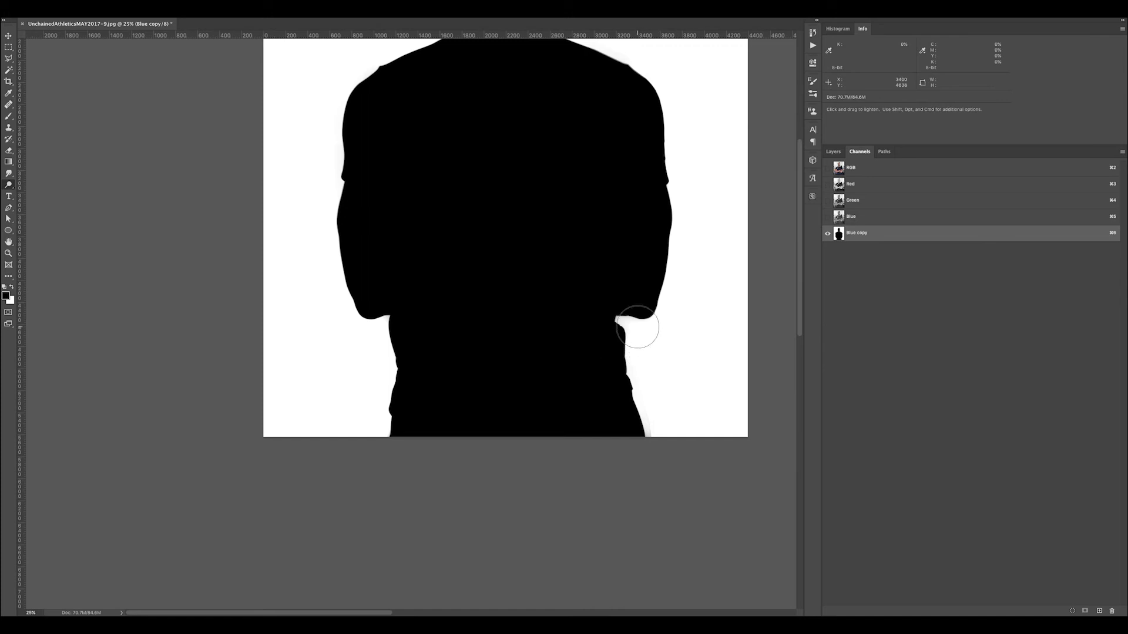
{"action": "left_click_drag", "start_coordinate": [646, 390], "coordinate": [660, 428]}
{"action": "left_click_drag", "start_coordinate": [374, 337], "coordinate": [375, 382]}
{"action": "left_click_drag", "start_coordinate": [488, 252], "coordinate": [466, 402]}
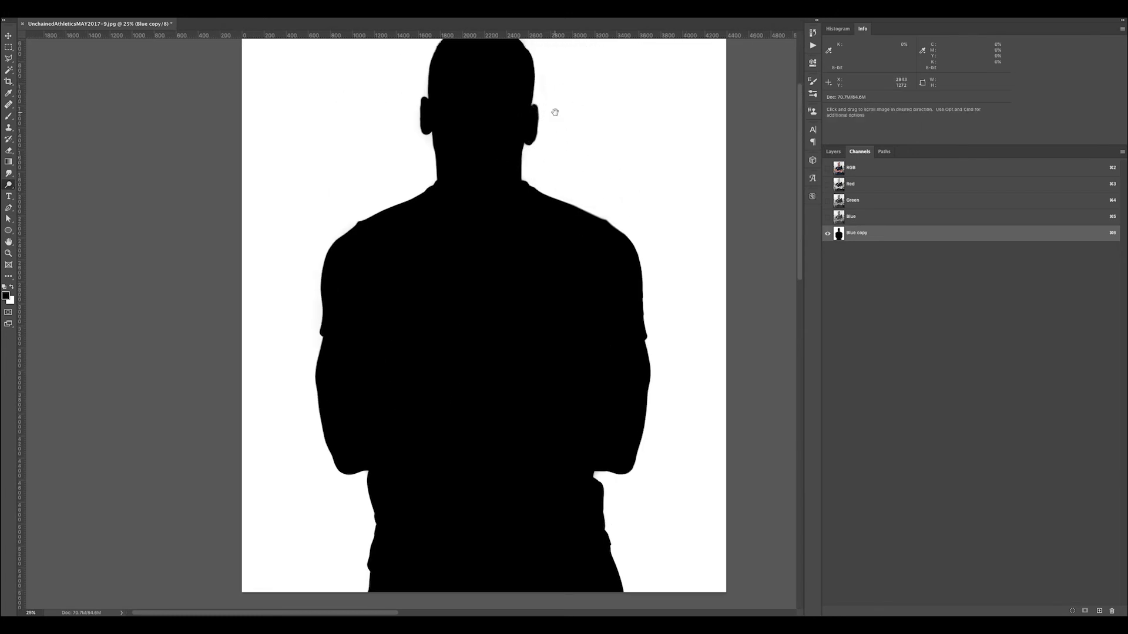
- Examine the silhouette's edges around the head, hairline and ears up close for leftover gray
{"action": "left_click_drag", "start_coordinate": [558, 119], "coordinate": [566, 259]}
{"action": "left_click_drag", "start_coordinate": [516, 286], "coordinate": [480, 291]}
{"action": "left_click_drag", "start_coordinate": [261, 257], "coordinate": [543, 293]}
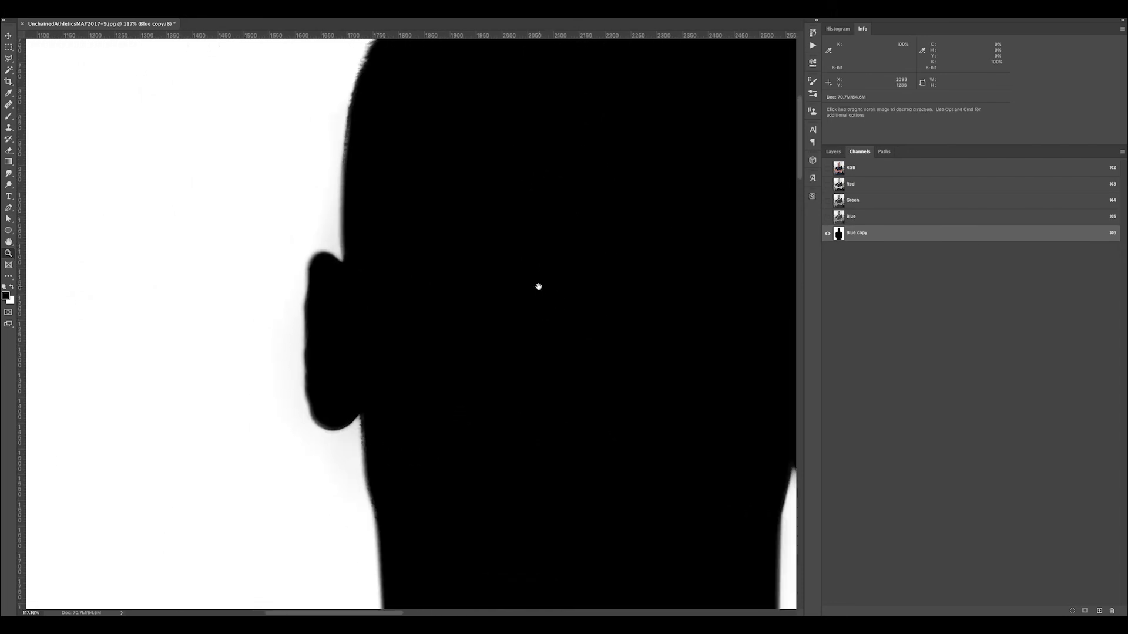
{"action": "key", "text": "super+minus"}
{"action": "key", "text": "super+minus"}
{"action": "key", "text": "super+minus"}
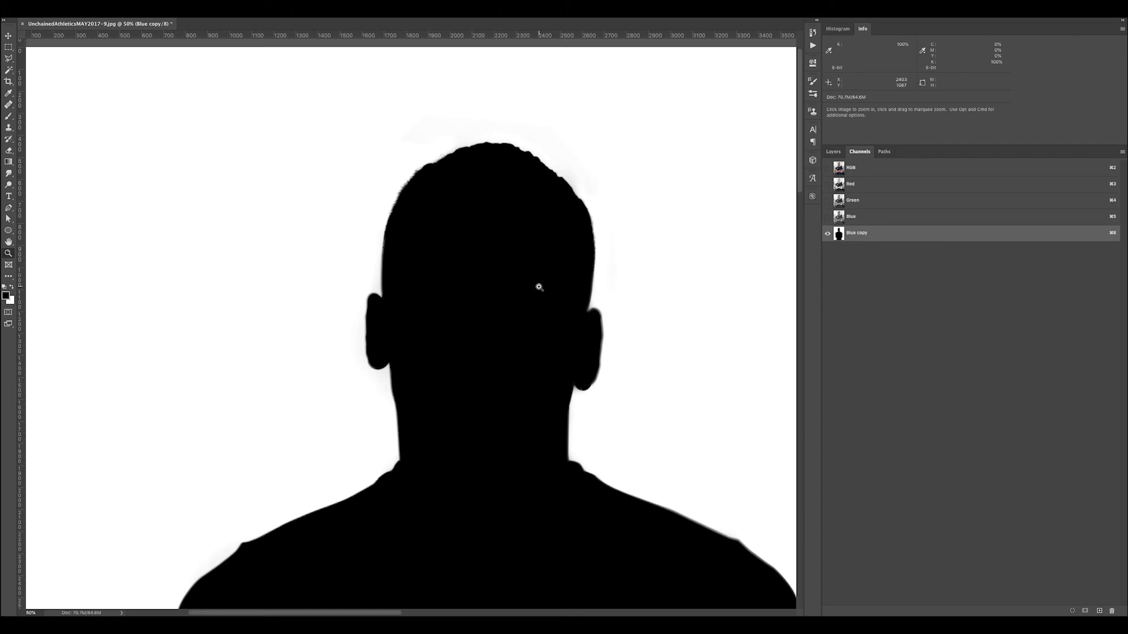
{"action": "left_click_drag", "start_coordinate": [391, 193], "coordinate": [510, 105]}
{"action": "left_click_drag", "start_coordinate": [367, 366], "coordinate": [374, 237]}
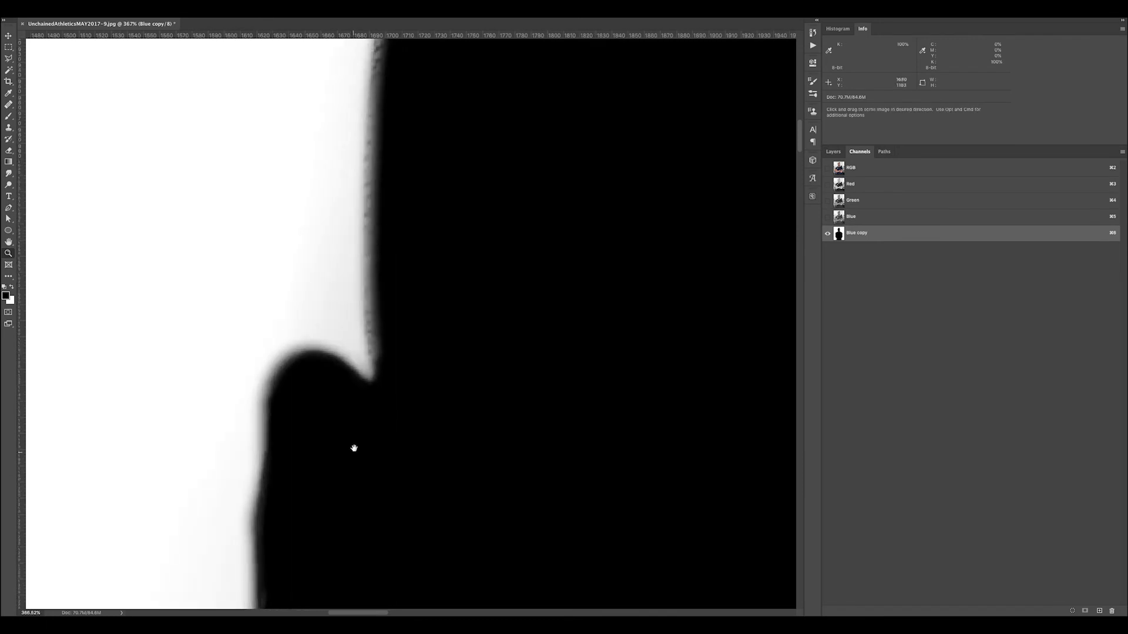
{"action": "key", "text": "super+minus"}
{"action": "key", "text": "super+minus"}
{"action": "key", "text": "super+minus"}
{"action": "key", "text": "super+minus"}
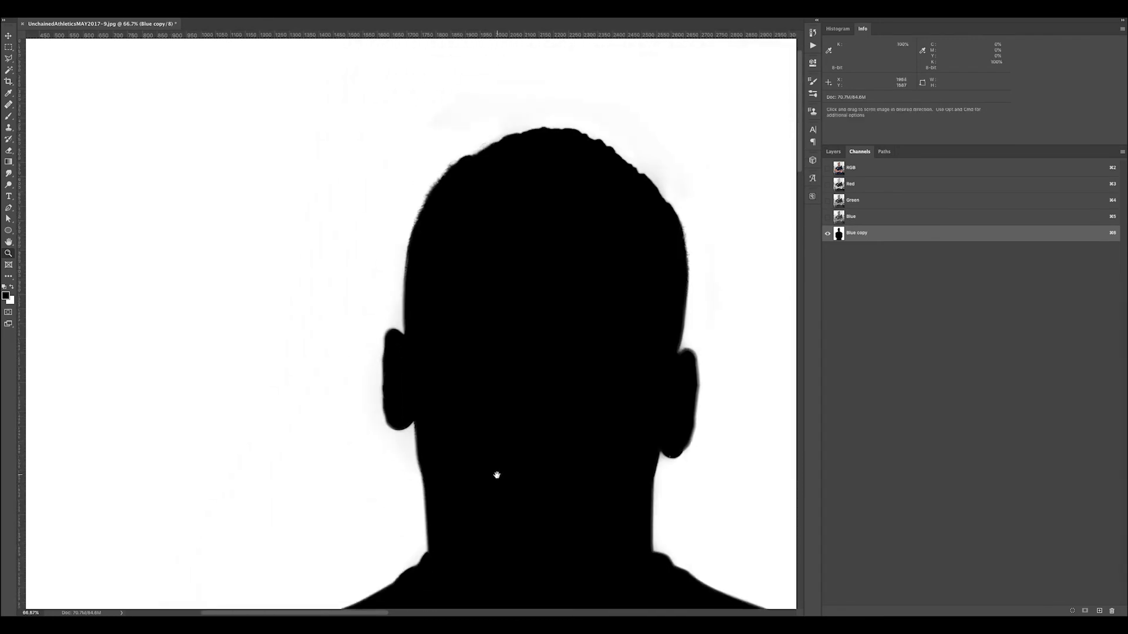
- Dodge the light fringe along the right ear and the right side of the neck
{"action": "key", "text": "o"}
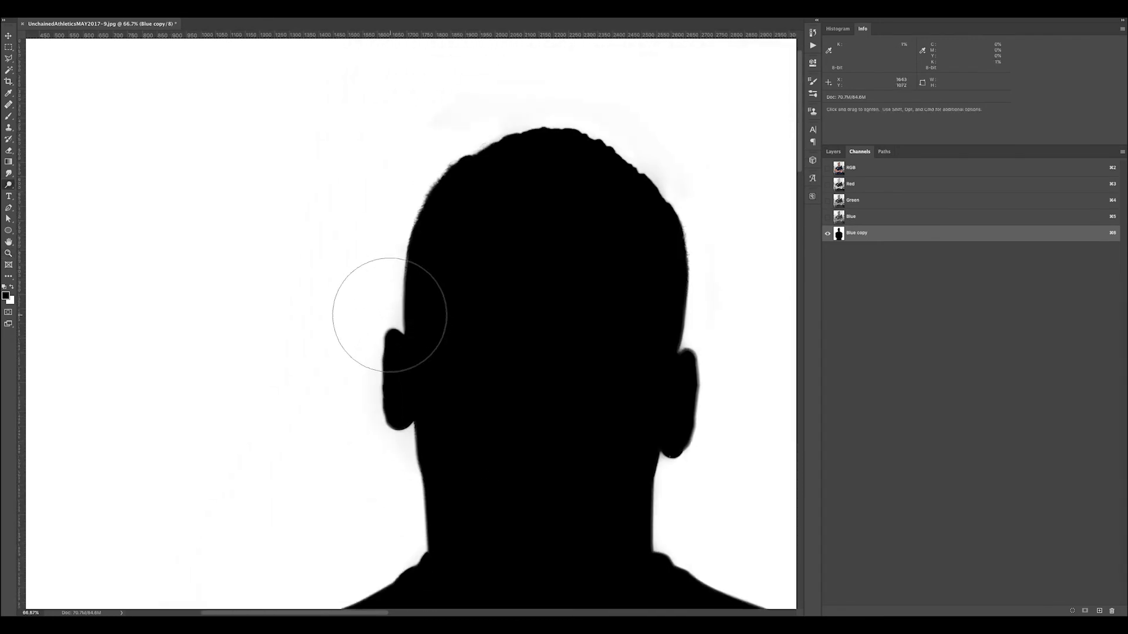
{"action": "scroll", "coordinate": [582, 429], "scroll_direction": "down", "scroll_amount": 2}
{"action": "scroll", "coordinate": [582, 428], "scroll_direction": "right", "scroll_amount": 2}
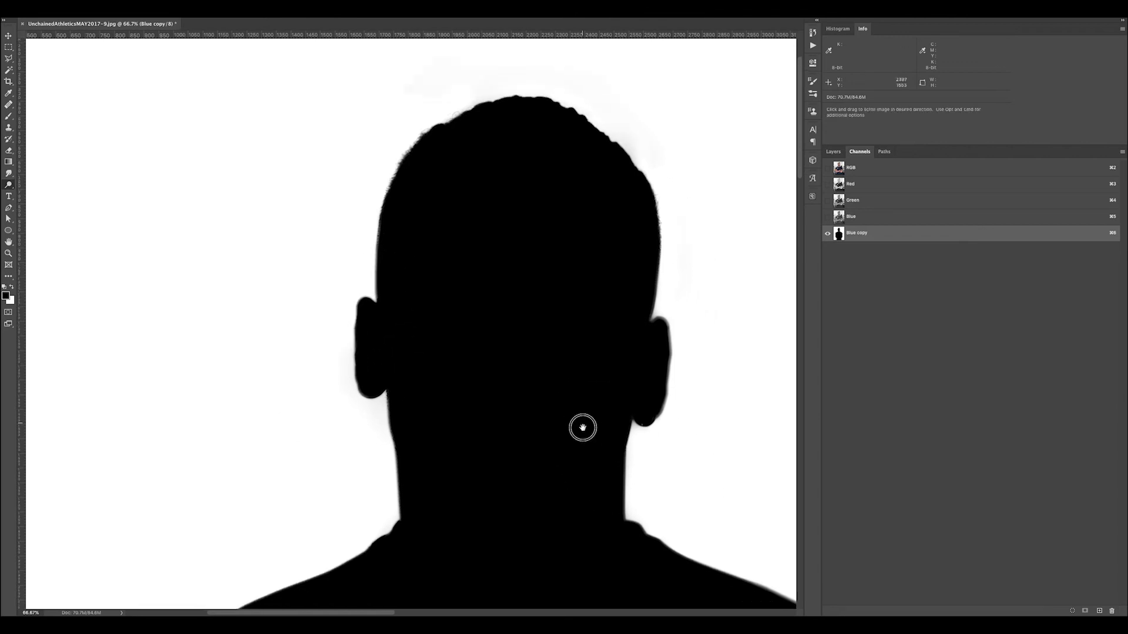
{"action": "mouse_move", "coordinate": [670, 322]}
{"action": "left_mouse_down"}
{"action": "mouse_move", "coordinate": [667, 408]}
{"action": "mouse_move", "coordinate": [652, 323]}
{"action": "mouse_move", "coordinate": [639, 450]}
{"action": "left_mouse_up"}
{"action": "left_click_drag", "start_coordinate": [531, 413], "coordinate": [563, 273]}
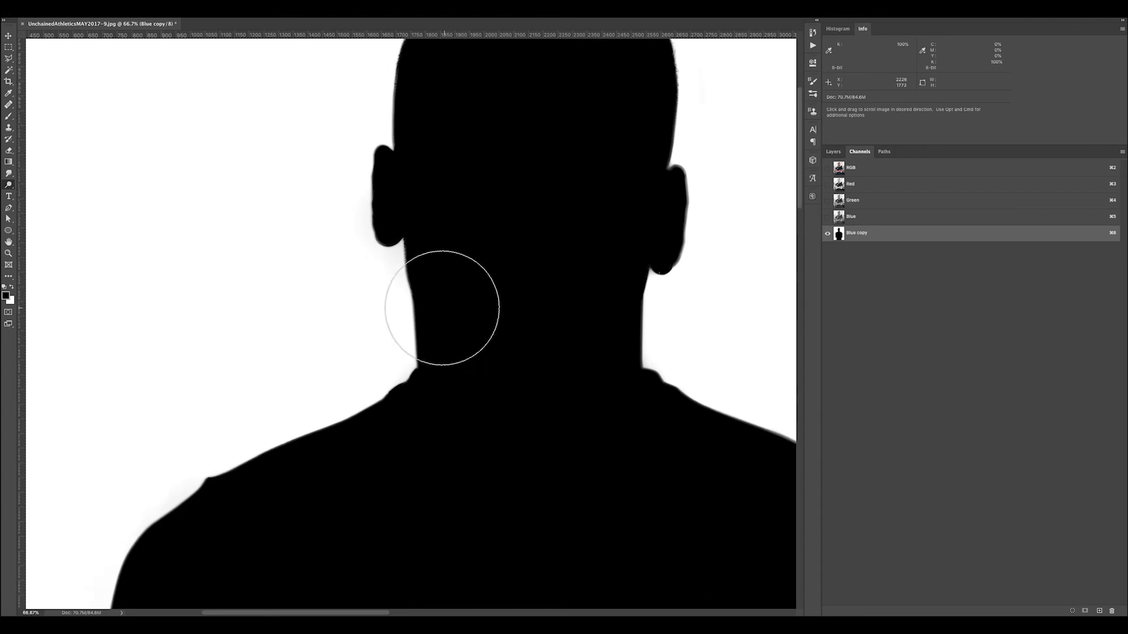
- Examine the silhouette's edges along the shoulders, arms and waist for leftover gray
{"action": "left_click_drag", "start_coordinate": [327, 453], "coordinate": [390, 340]}
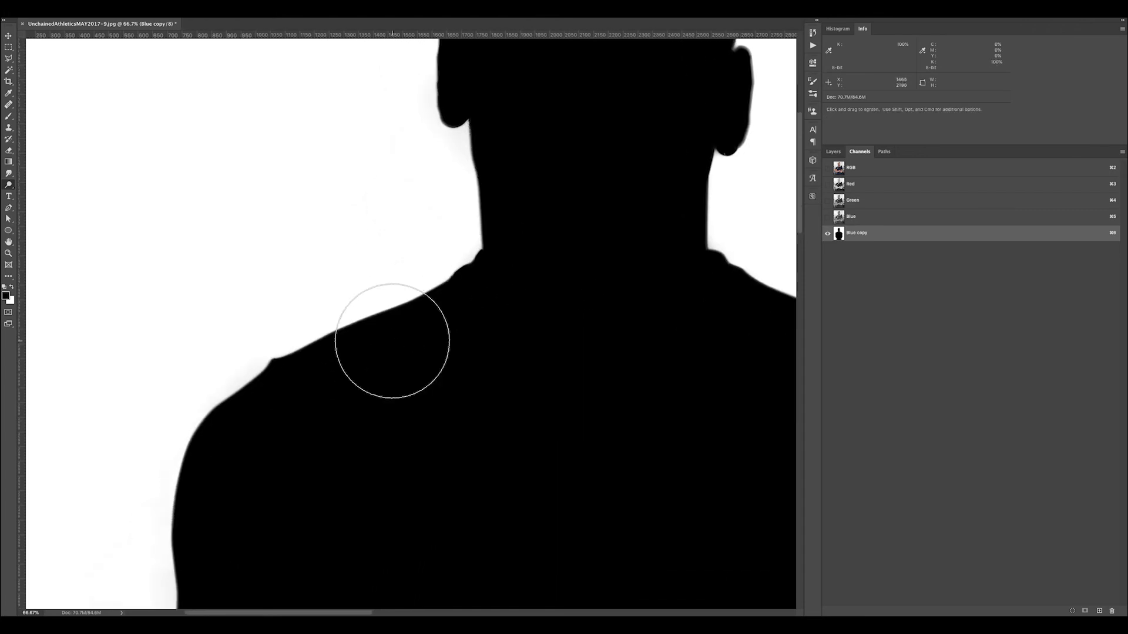
{"action": "left_click_drag", "start_coordinate": [599, 197], "coordinate": [541, 244]}
{"action": "key", "text": "super+minus"}
{"action": "key", "text": "super+minus"}
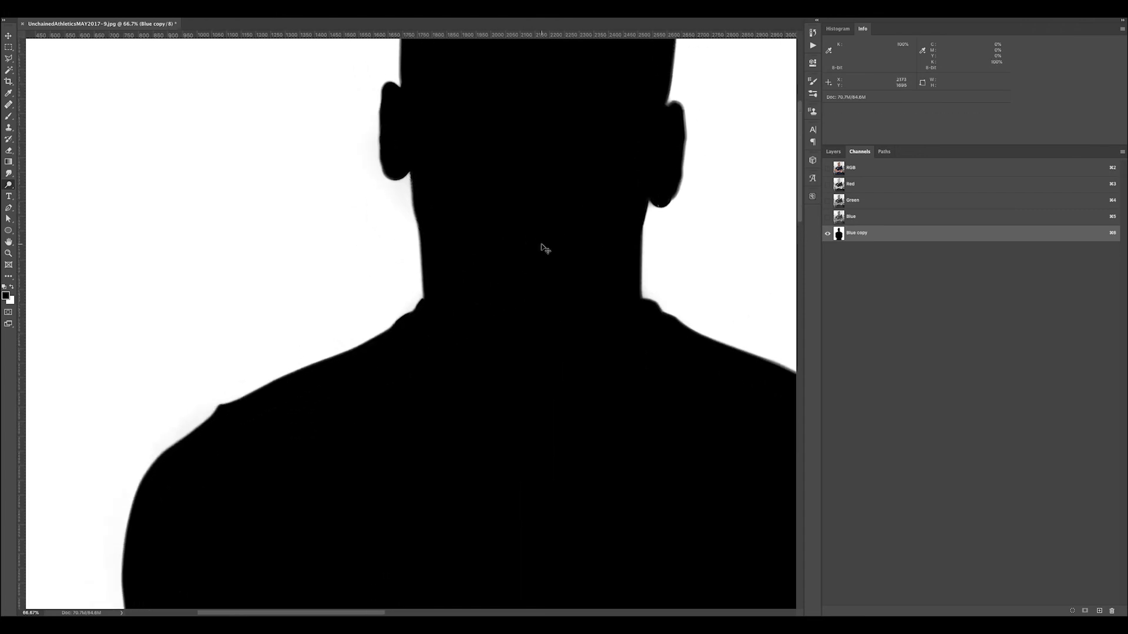
{"action": "scroll", "coordinate": [511, 280], "scroll_direction": "down", "scroll_amount": 5}
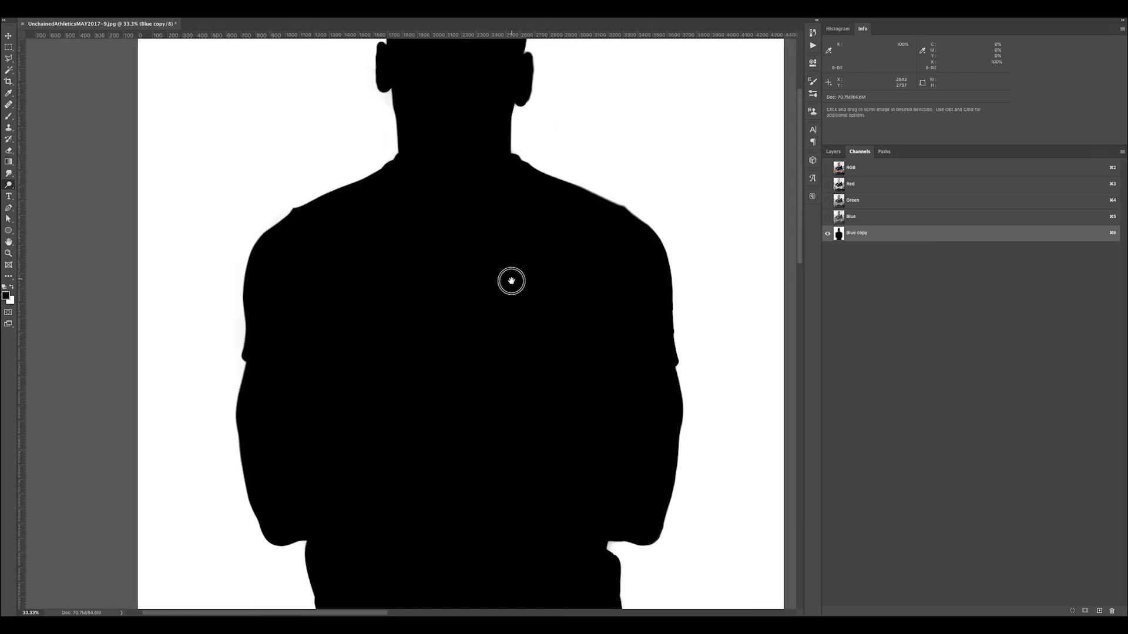
{"action": "mouse_move", "coordinate": [443, 400]}
{"action": "left_mouse_down"}
{"action": "mouse_move", "coordinate": [452, 253]}
{"action": "mouse_move", "coordinate": [449, 381]}
{"action": "left_mouse_up"}
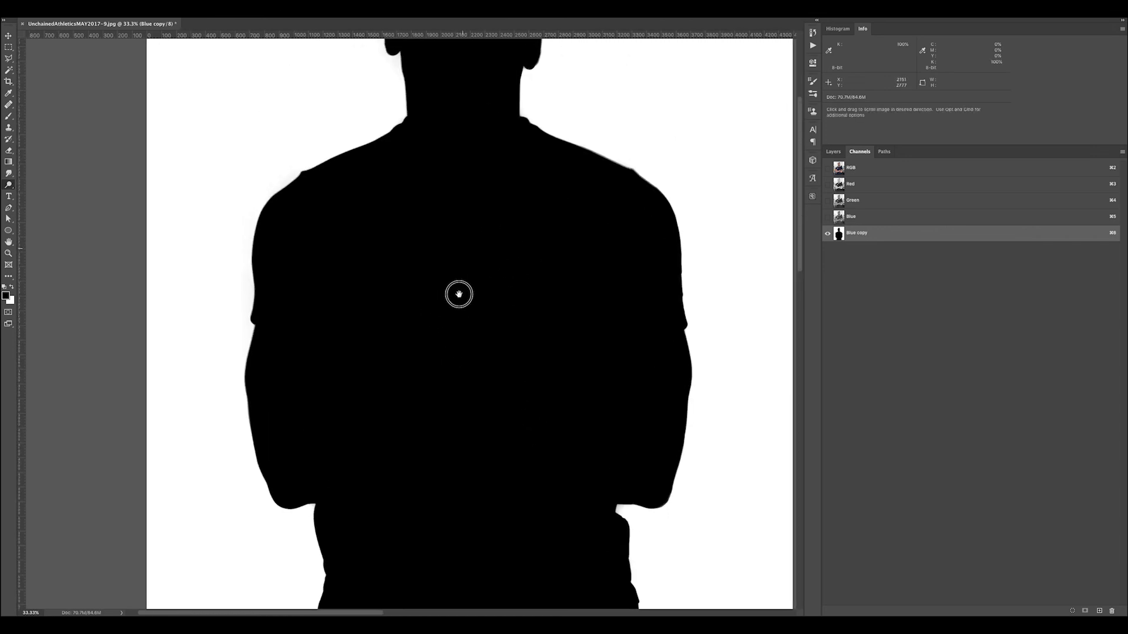
{"action": "left_click_drag", "start_coordinate": [462, 254], "coordinate": [450, 390]}
- Select and copy the entire Blue copy channel, and return to the RGB composite and the layer list
{"action": "key", "text": "v"}
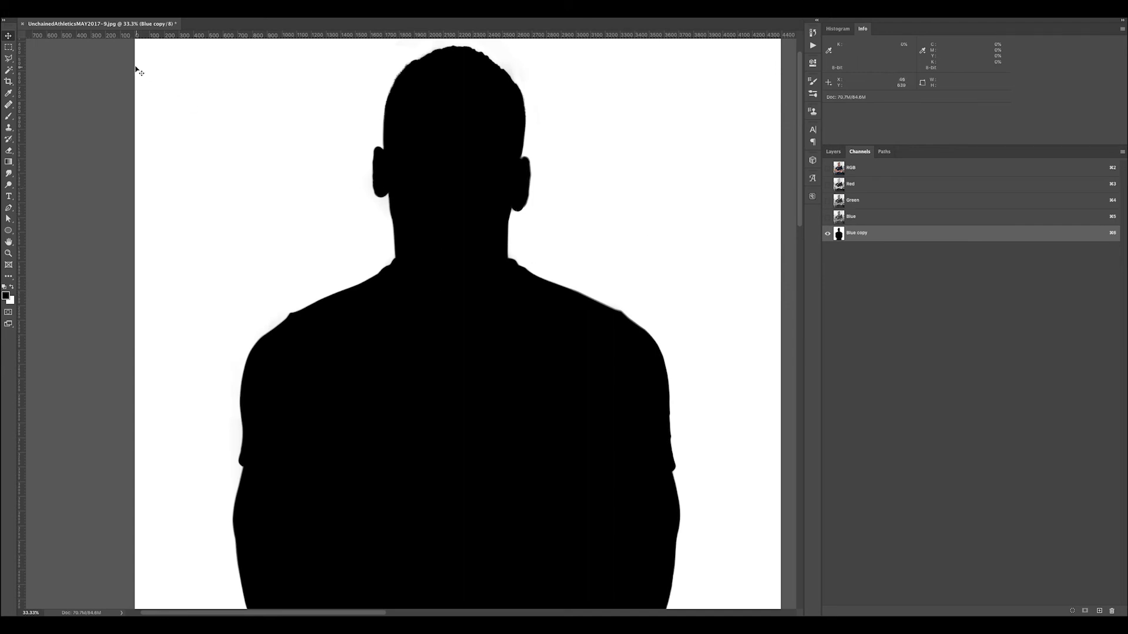
{"action": "left_click", "coordinate": [181, 1]}
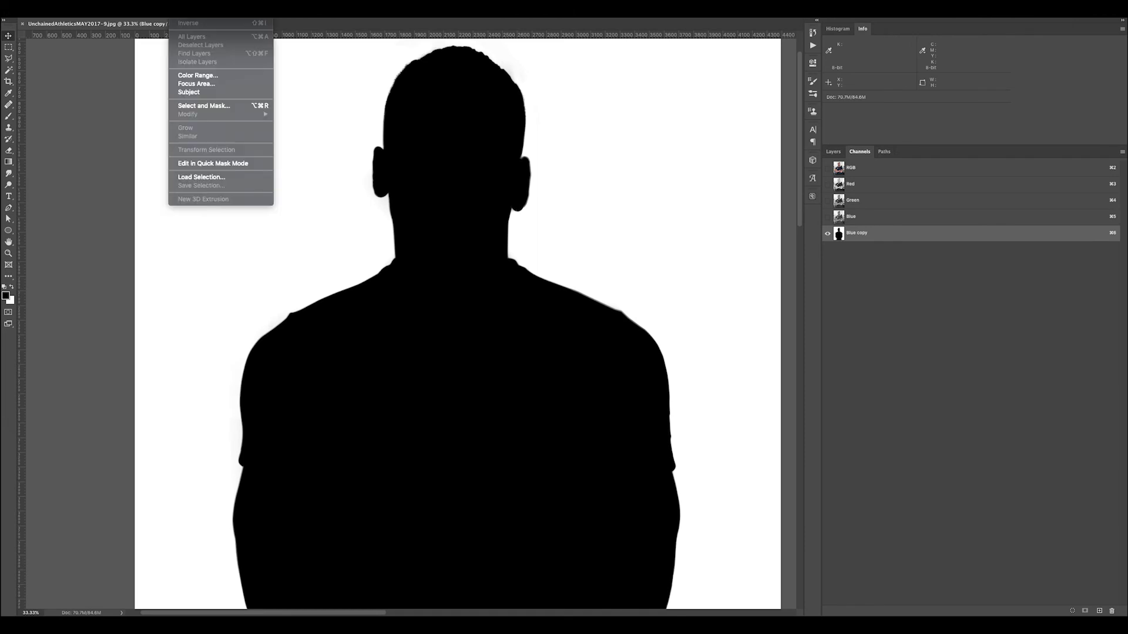
{"action": "left_click", "coordinate": [183, 1]}
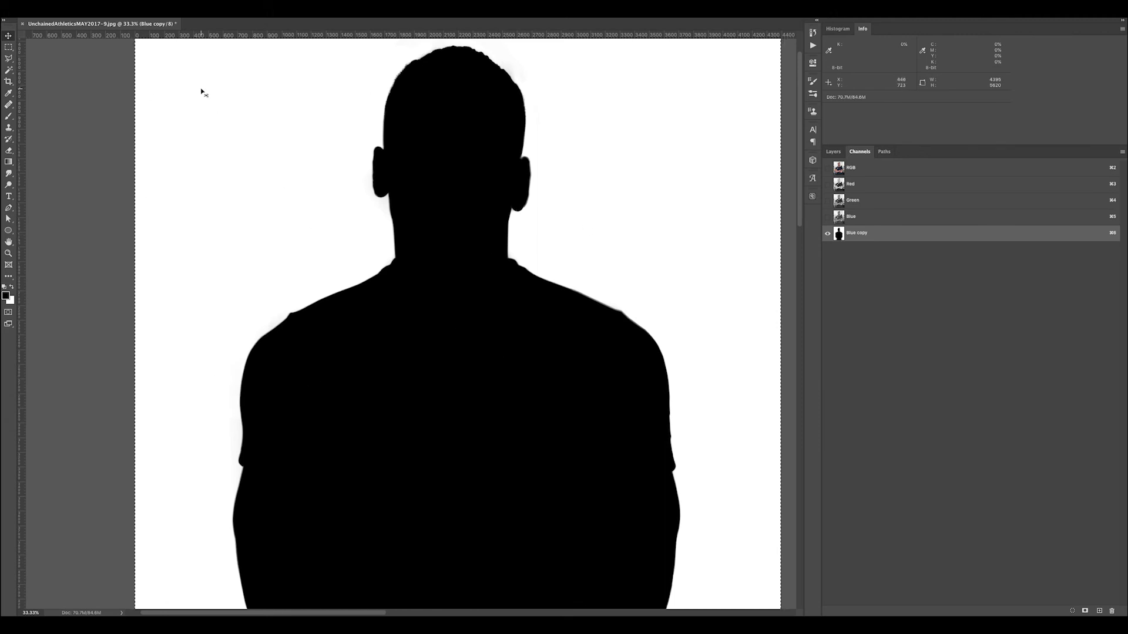
{"action": "left_click", "coordinate": [86, 1]}
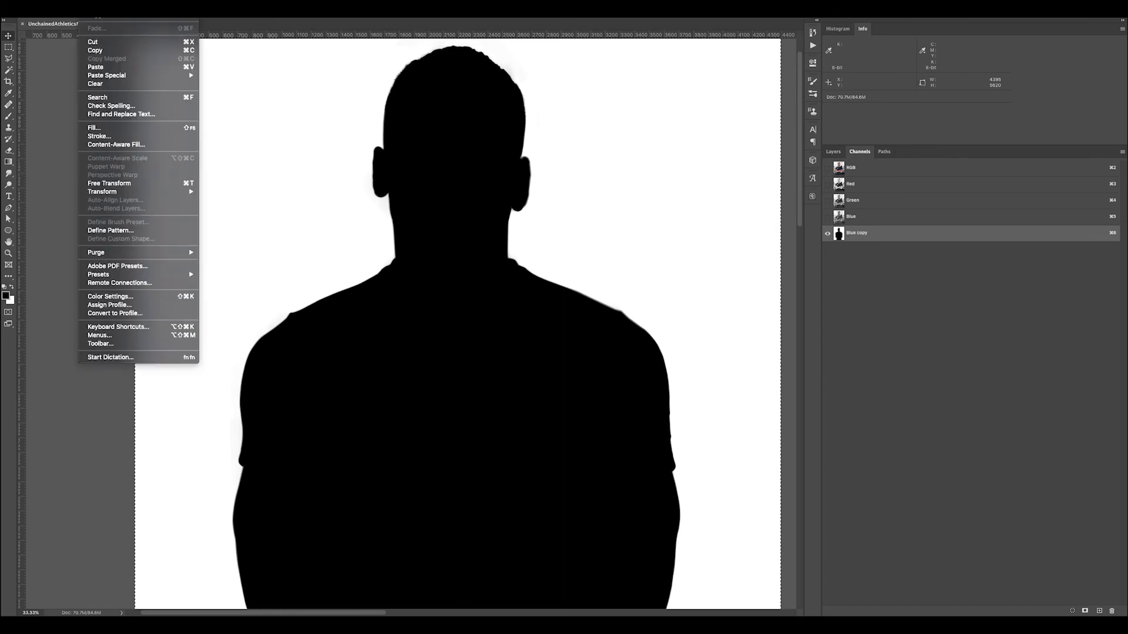
{"action": "left_click", "coordinate": [103, 51]}
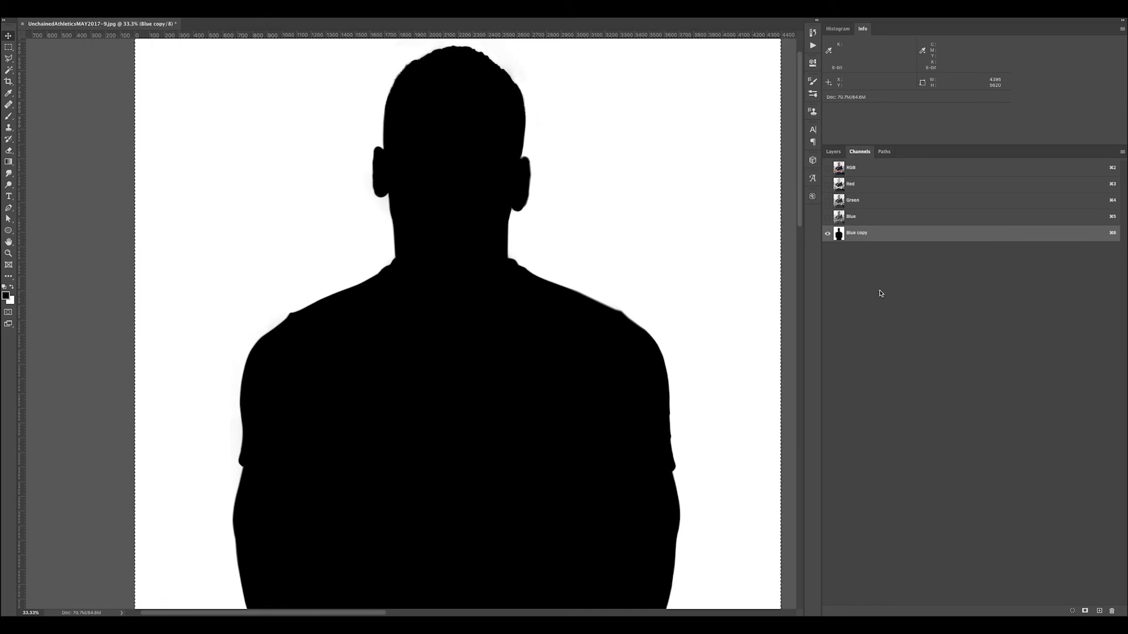
{"action": "left_click", "coordinate": [871, 171]}
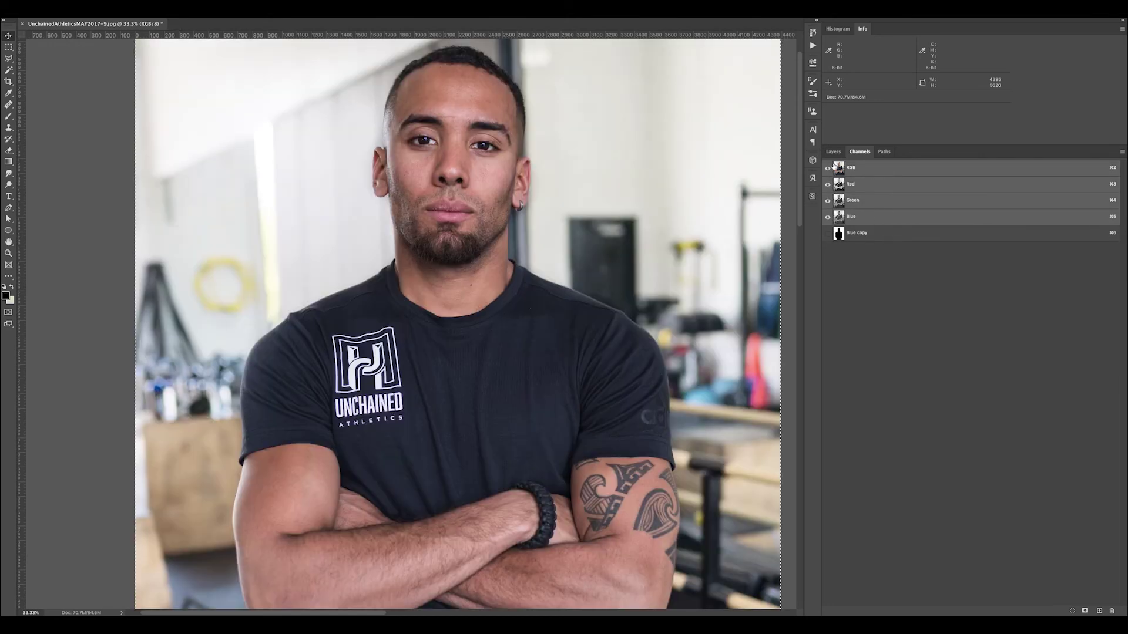
{"action": "left_click", "coordinate": [834, 152]}
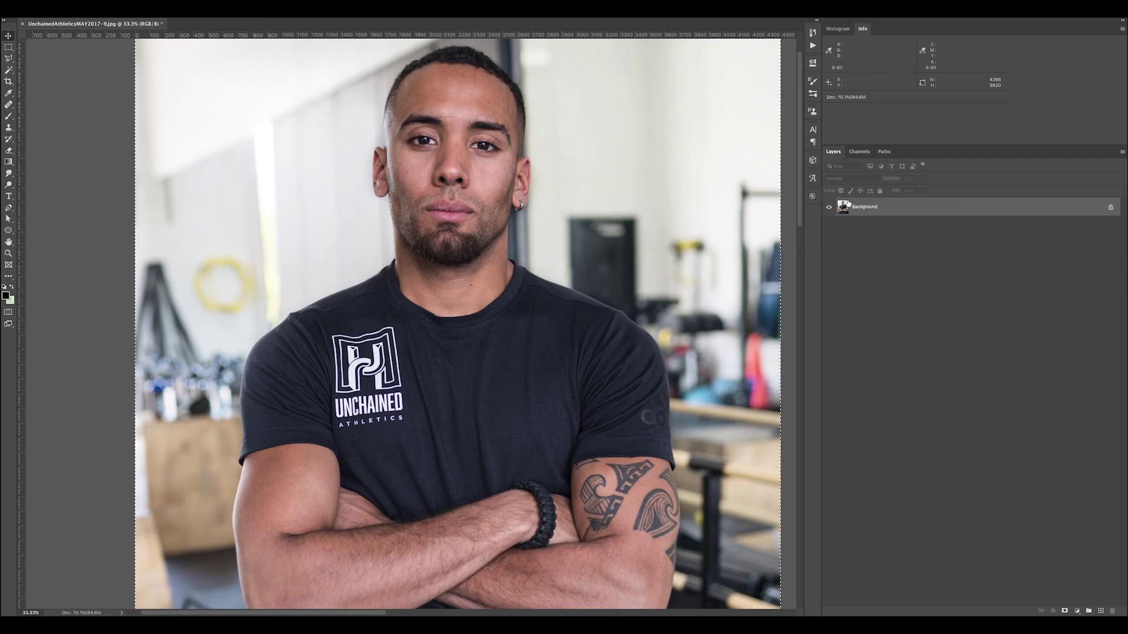
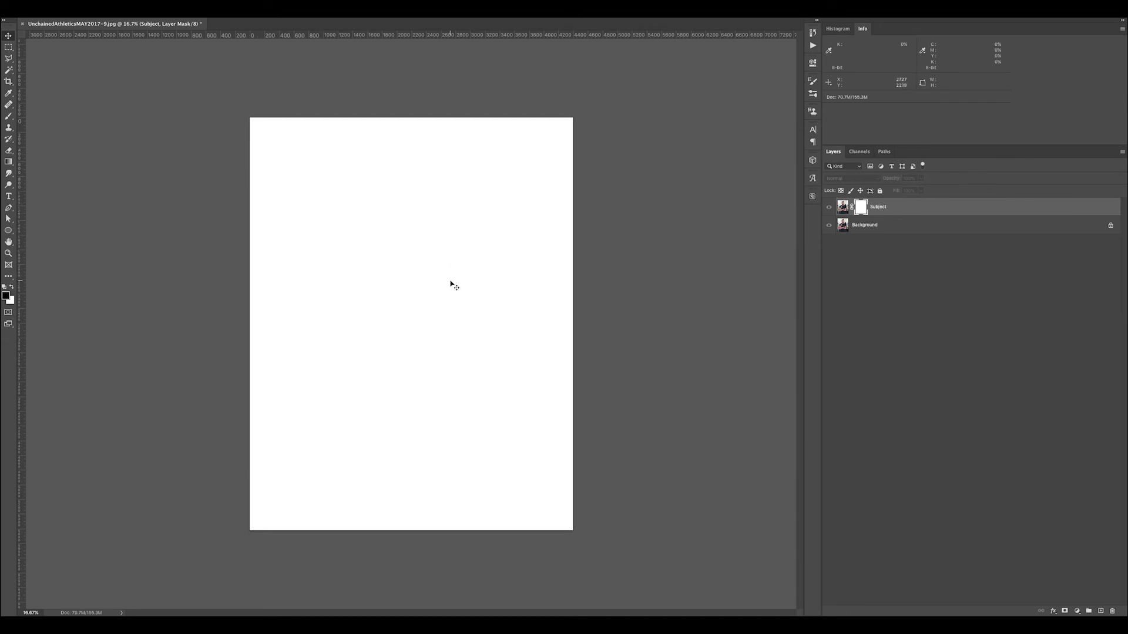
- Paint black test strokes on the Subject layer's mask and check the cut-out area with the Background layer temporarily hidden
{"action": "key", "text": "b"}
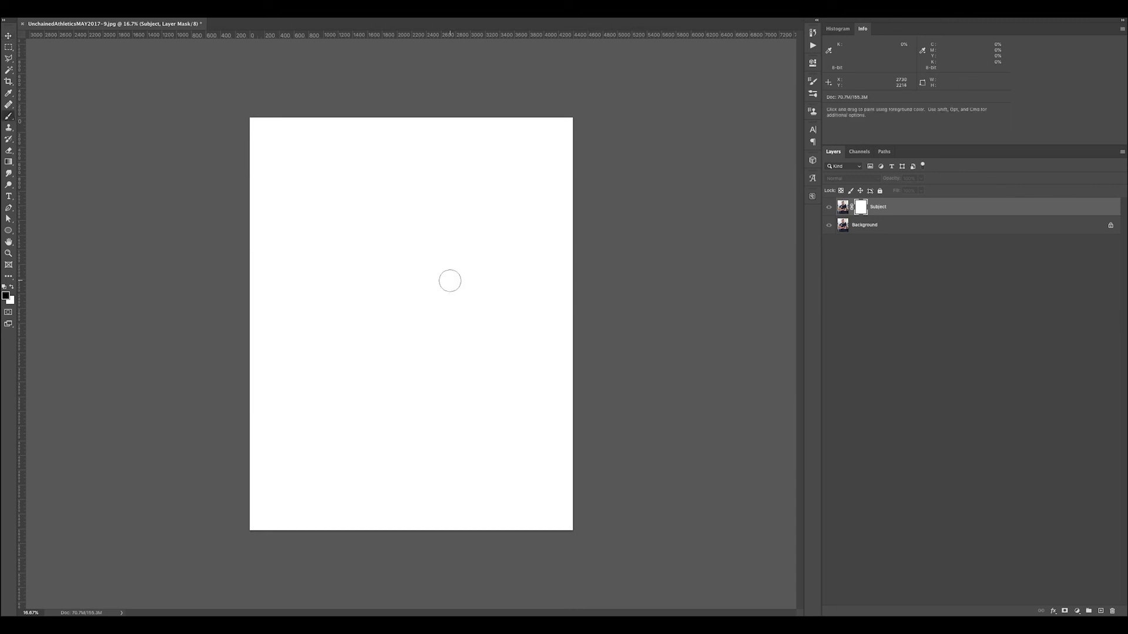
{"action": "mouse_move", "coordinate": [444, 216]}
{"action": "left_mouse_down"}
{"action": "mouse_move", "coordinate": [365, 315]}
{"action": "mouse_move", "coordinate": [405, 300]}
{"action": "left_mouse_up"}
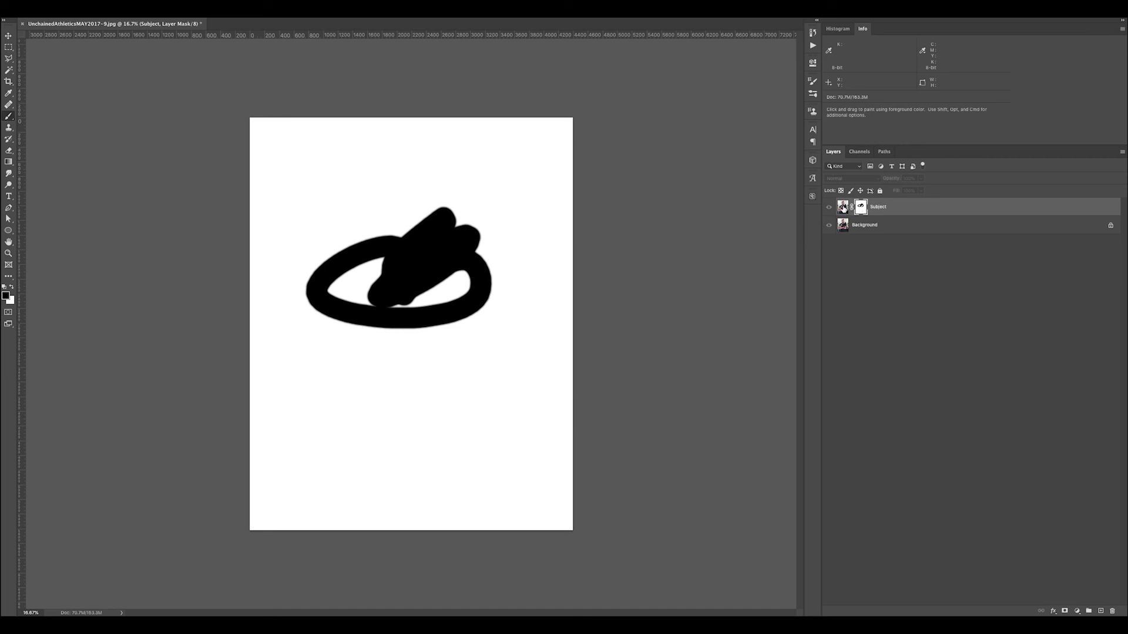
{"action": "left_click", "coordinate": [843, 207]}
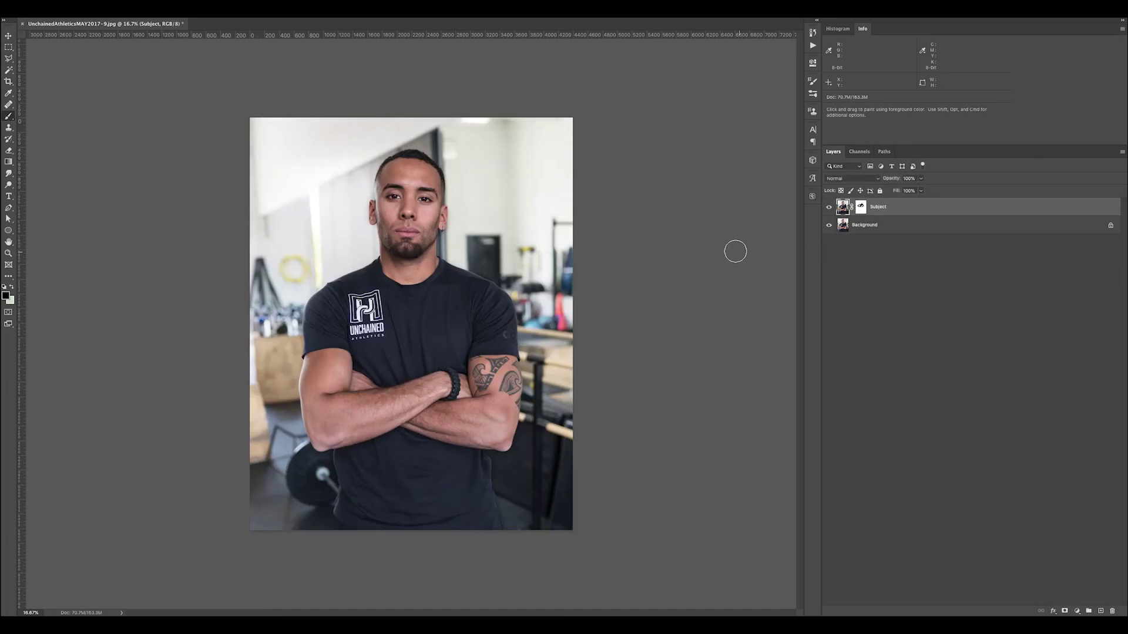
{"action": "left_click", "coordinate": [828, 225]}
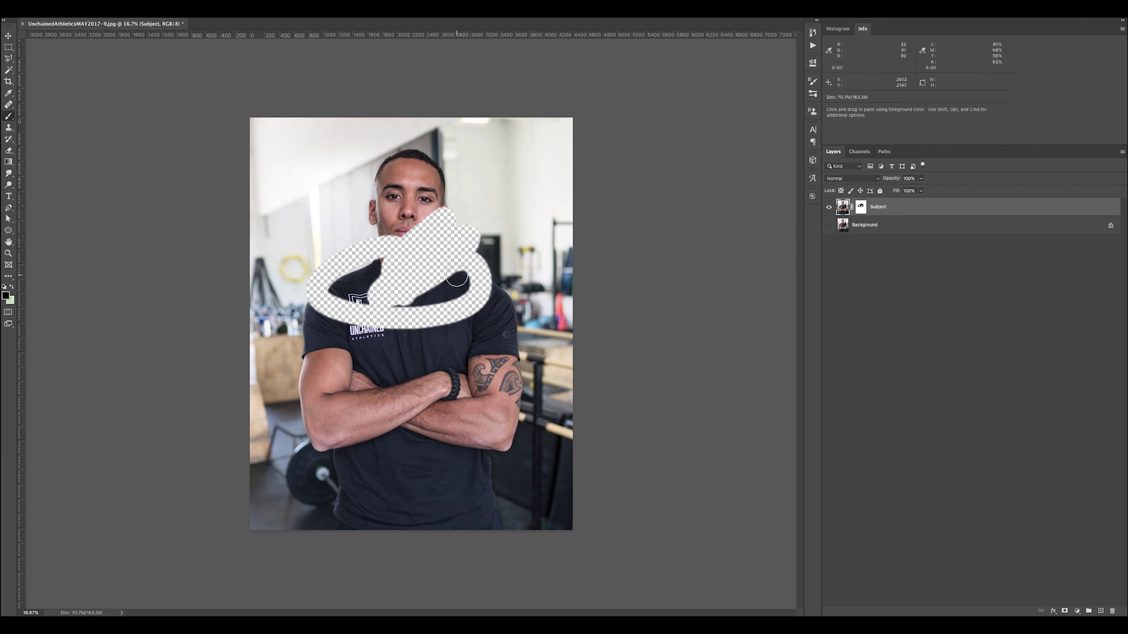
{"action": "left_click", "coordinate": [828, 226]}
- Display the Subject layer's mask on its own and clear all the black test strokes from it
{"action": "left_click", "coordinate": [860, 206]}
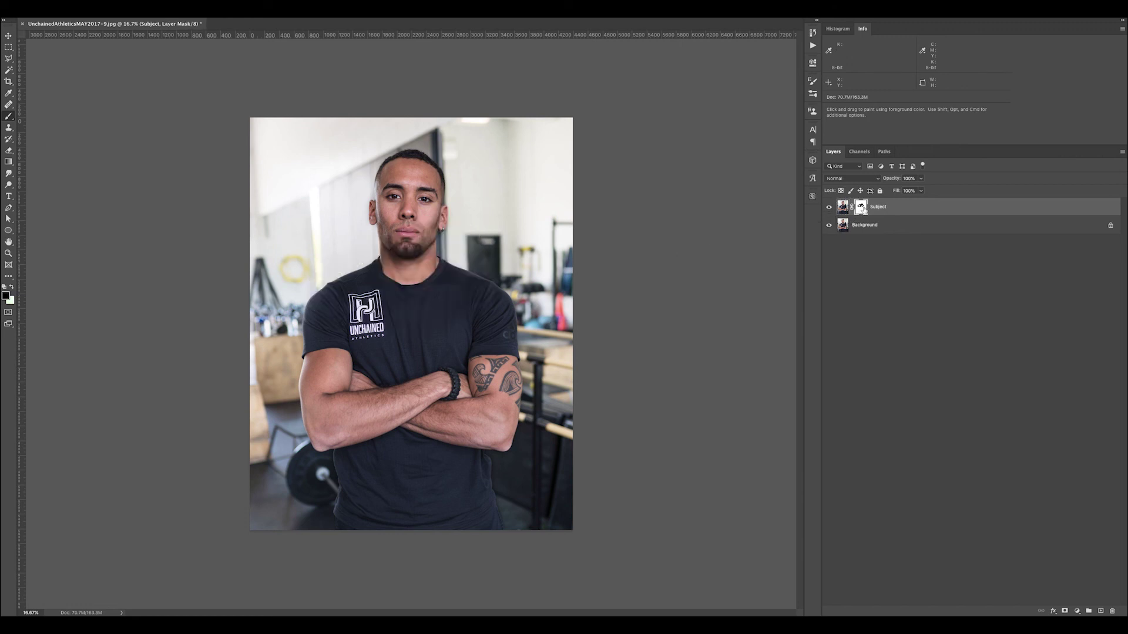
{"action": "left_click", "coordinate": [862, 209], "text": "alt"}
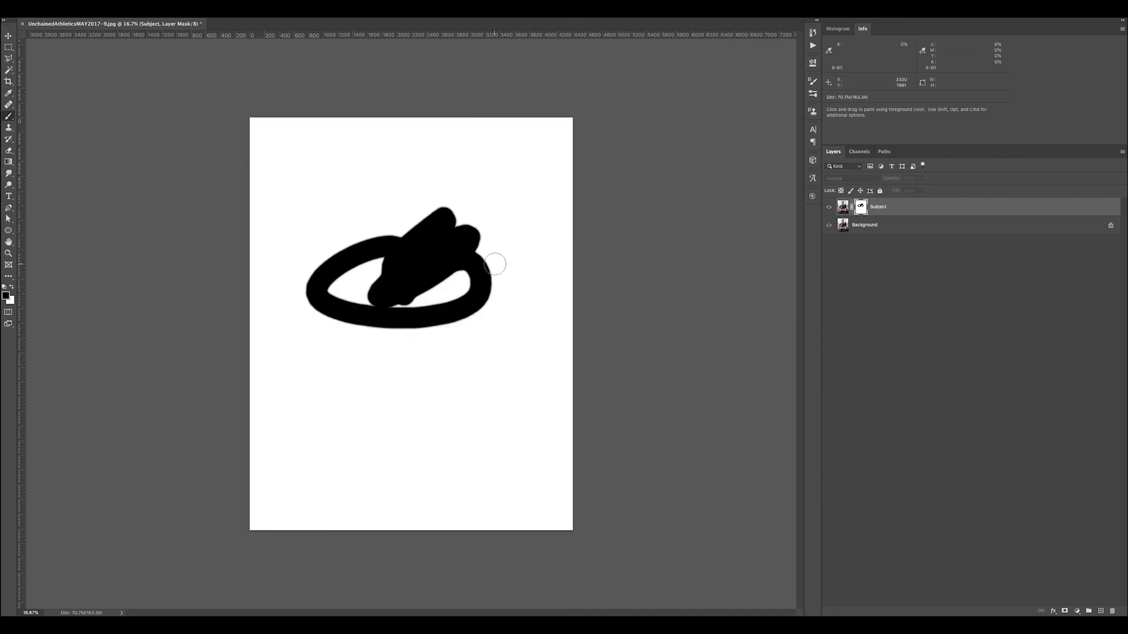
{"action": "key", "text": "super+e"}
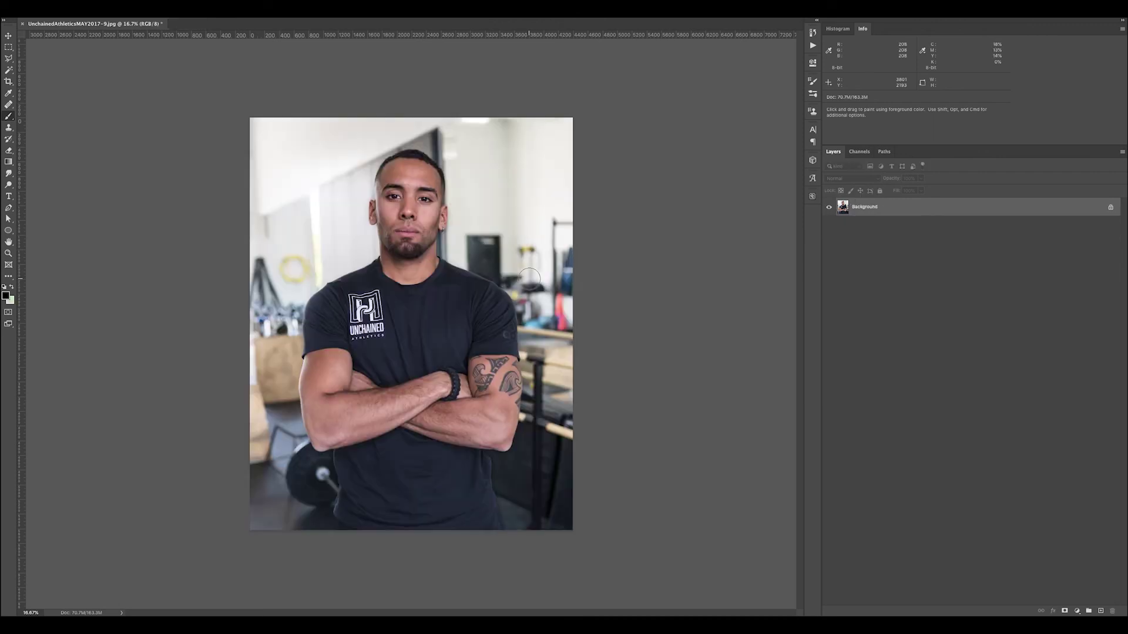
{"action": "key", "text": "super+z"}
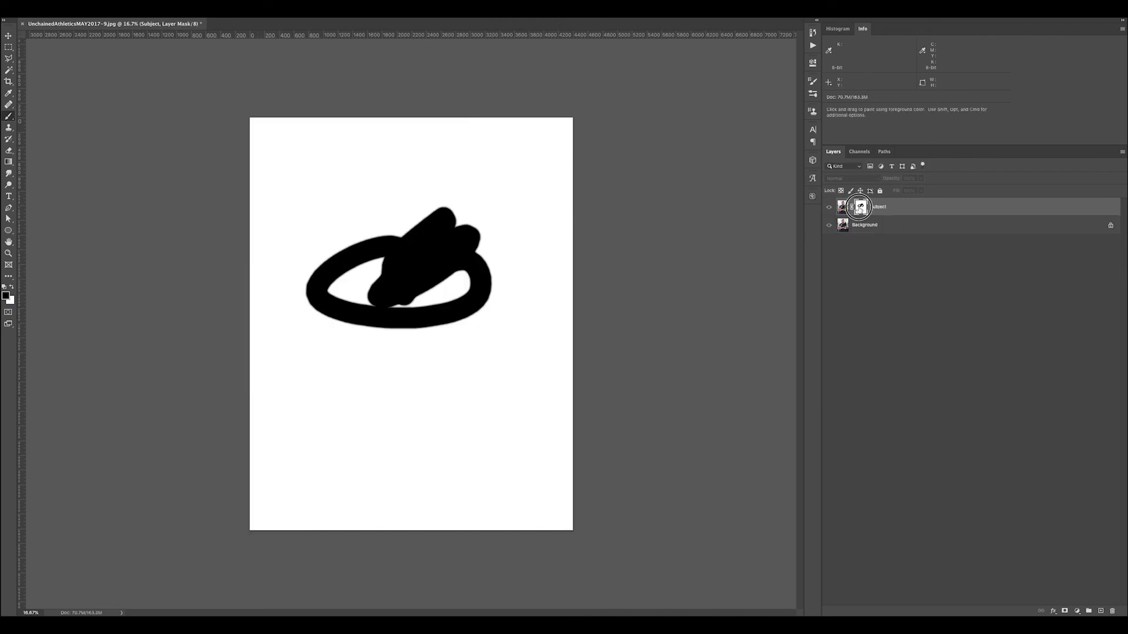
{"action": "key", "text": "super+a"}
{"action": "key", "text": "BackSpace"}
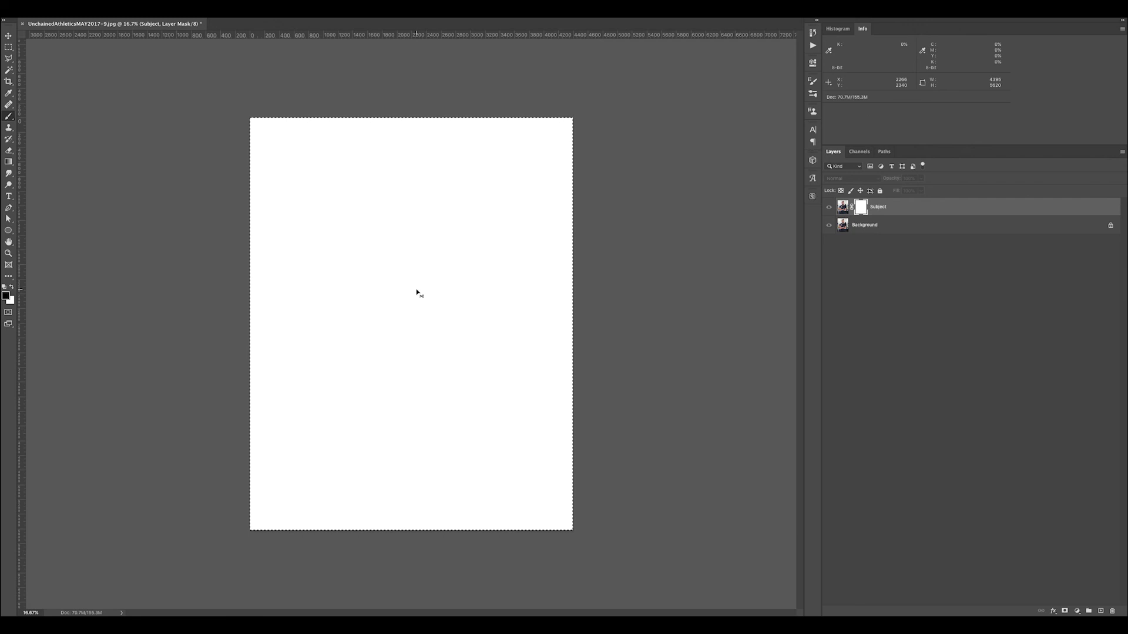
- Paste the copied silhouette into the Subject layer's mask, deselect, and return to the layer's normal image view
{"action": "key", "text": "super+v"}
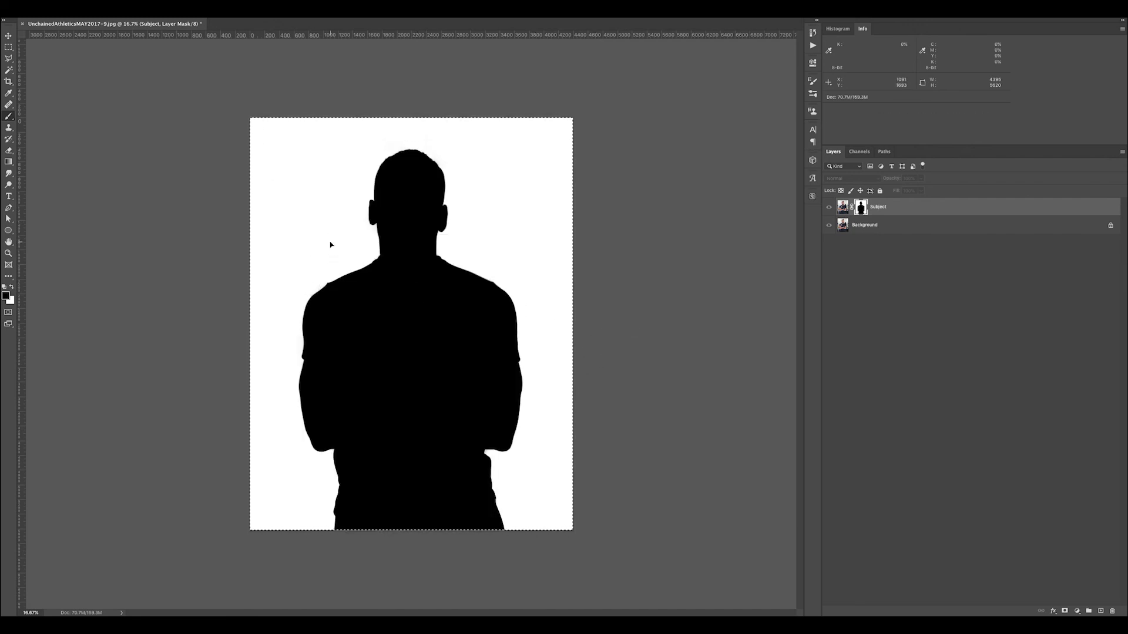
{"action": "key", "text": "super+d"}
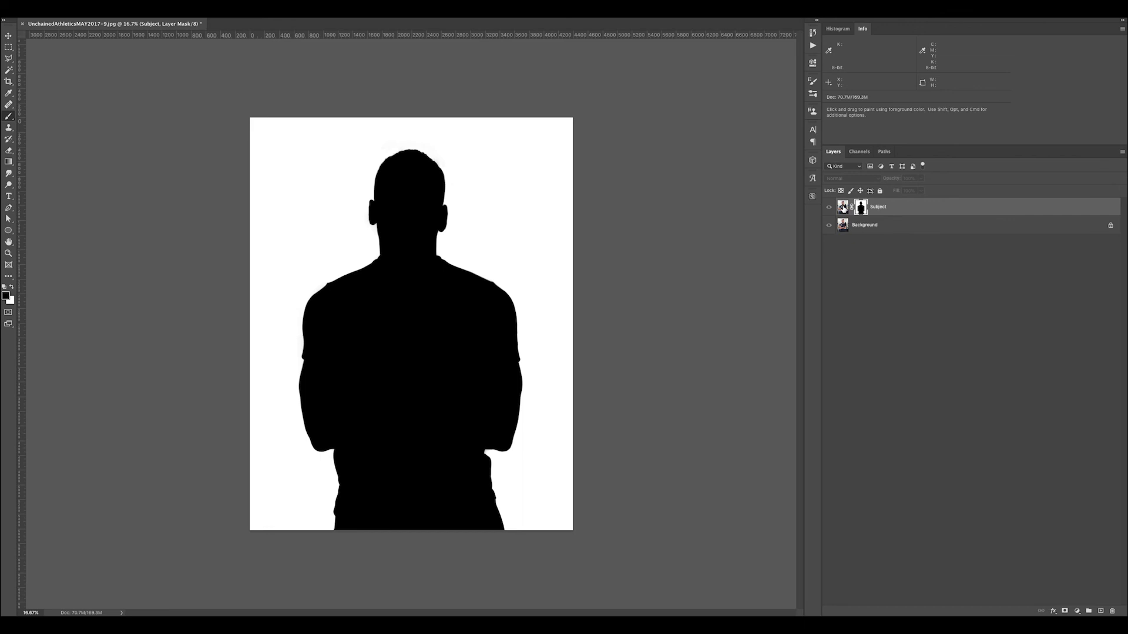
{"action": "left_click", "coordinate": [844, 207]}
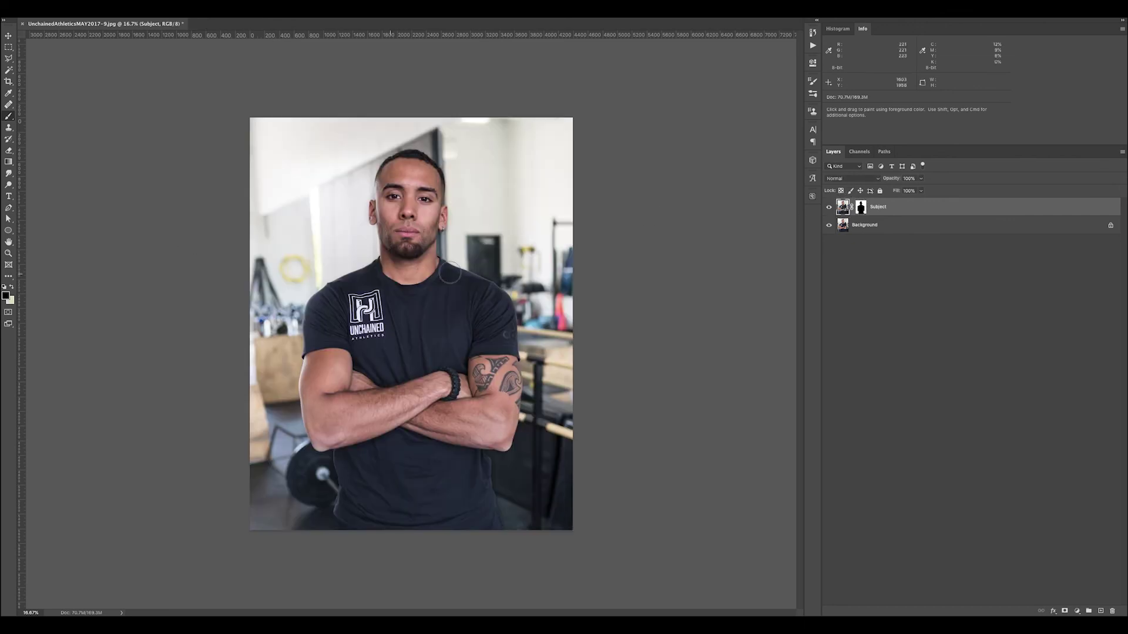
- Hide the Background layer, display the Subject layer's mask on its own, invert the entire mask, and deselect
{"action": "left_click", "coordinate": [829, 226]}
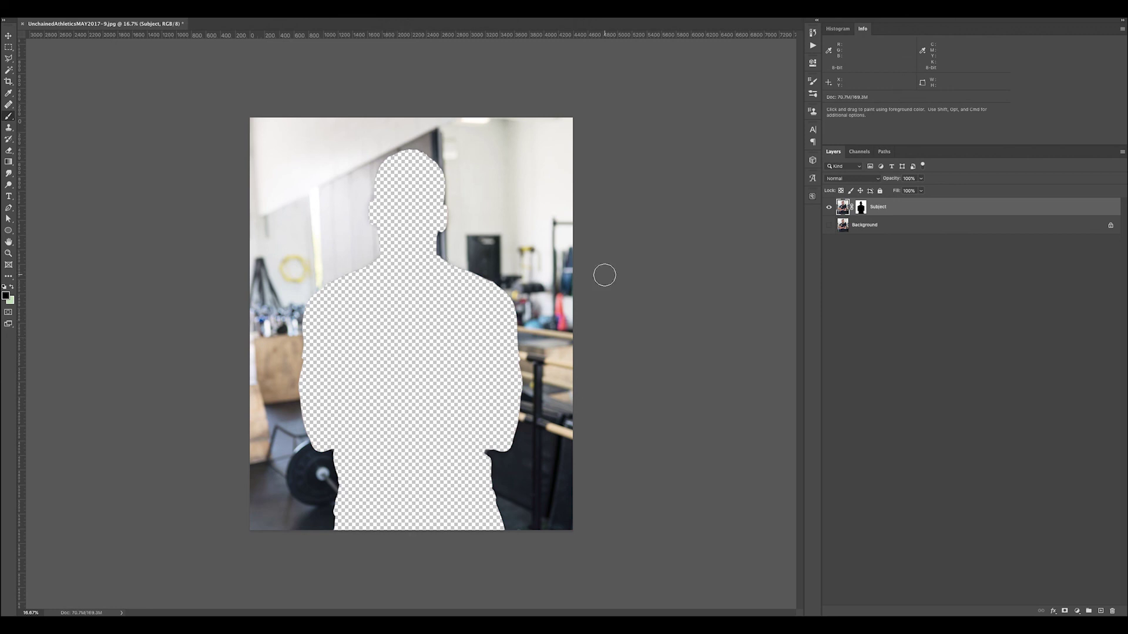
{"action": "left_click", "coordinate": [861, 208]}
{"action": "left_click", "coordinate": [860, 208], "text": "alt"}
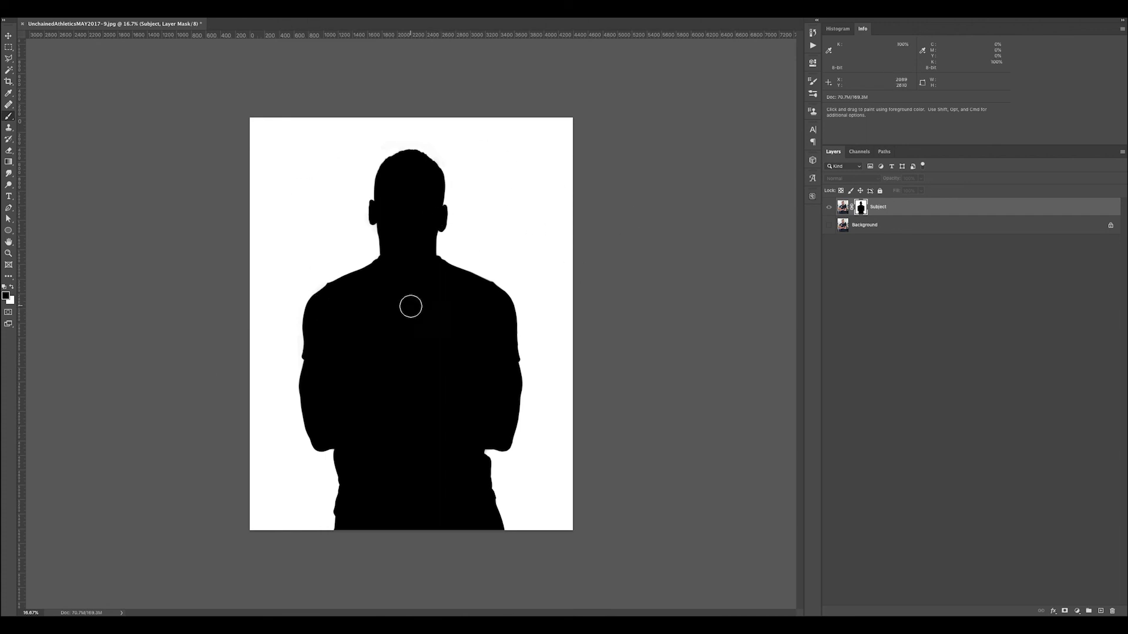
{"action": "key", "text": "super+a"}
{"action": "key", "text": "super+i"}
{"action": "key", "text": "super+d"}
- Examine the inverted mask's edges up close around the elbow, ears, neck and shoulders
{"action": "key", "text": "z"}
{"action": "left_click_drag", "start_coordinate": [414, 210], "coordinate": [444, 238]}
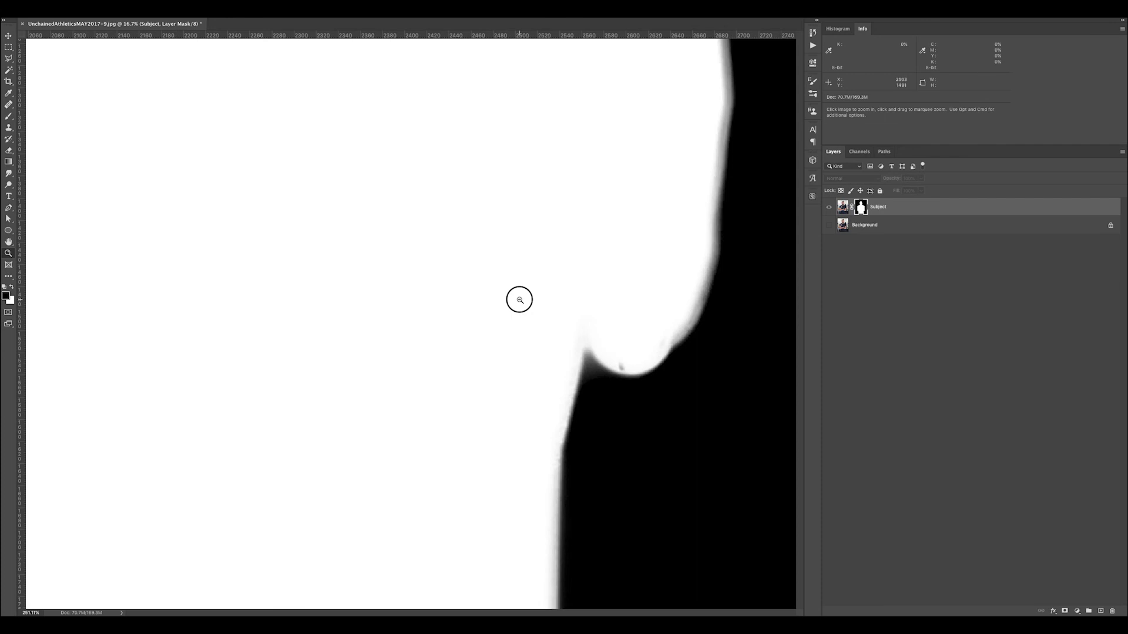
{"action": "key", "text": "super+0"}
{"action": "left_click_drag", "start_coordinate": [283, 215], "coordinate": [301, 230]}
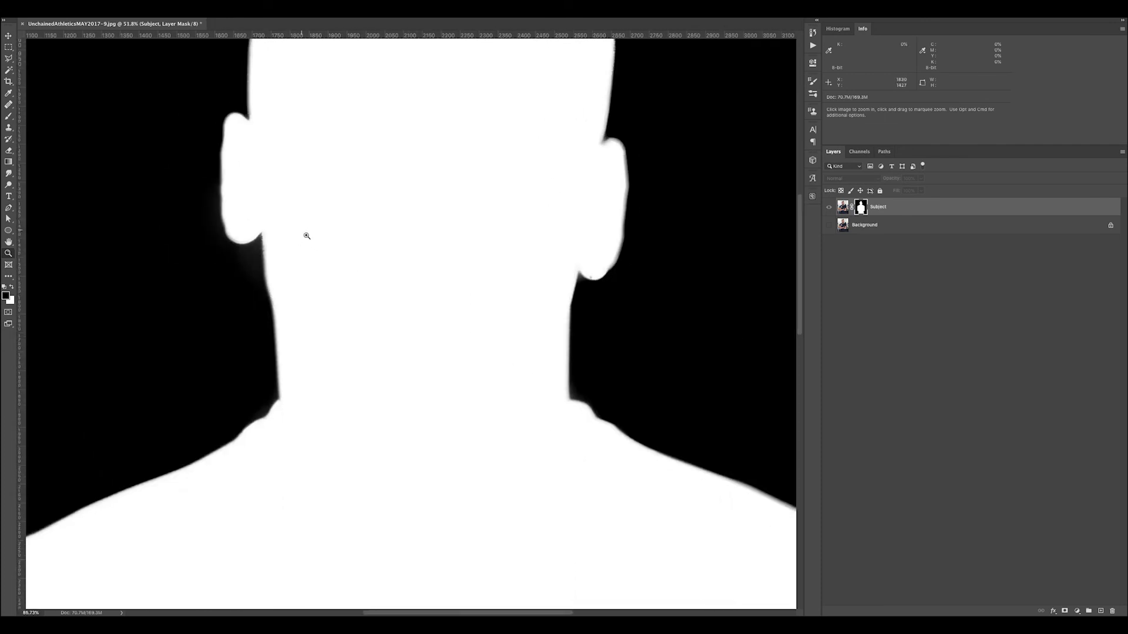
{"action": "left_click", "coordinate": [459, 325], "text": "alt"}
{"action": "left_click", "coordinate": [459, 325], "text": "alt"}
{"action": "left_click", "coordinate": [459, 324], "text": "alt"}
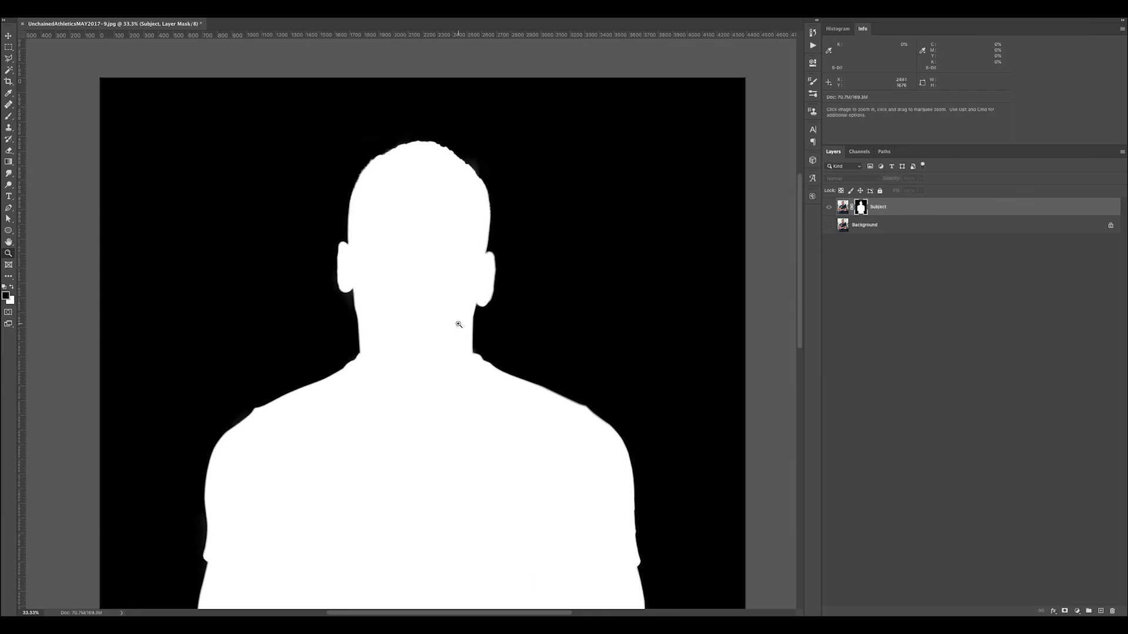
{"action": "left_click", "coordinate": [458, 324], "text": "alt"}
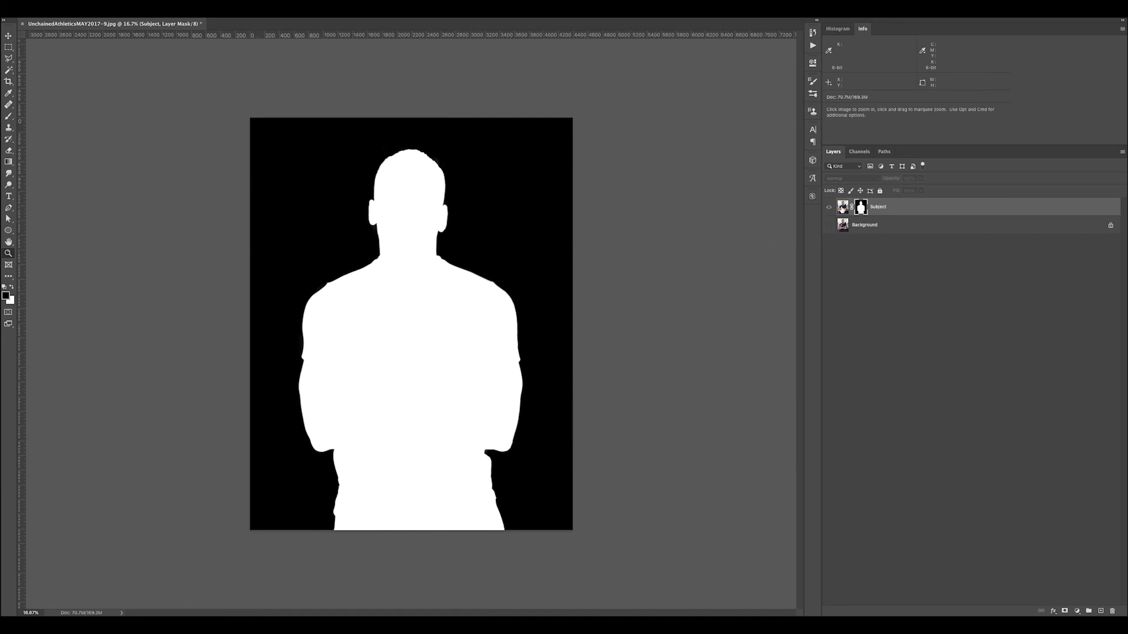
- Return the Subject layer to its normal image view and compare the cut-out with and without the Background layer
{"action": "left_click", "coordinate": [843, 206]}
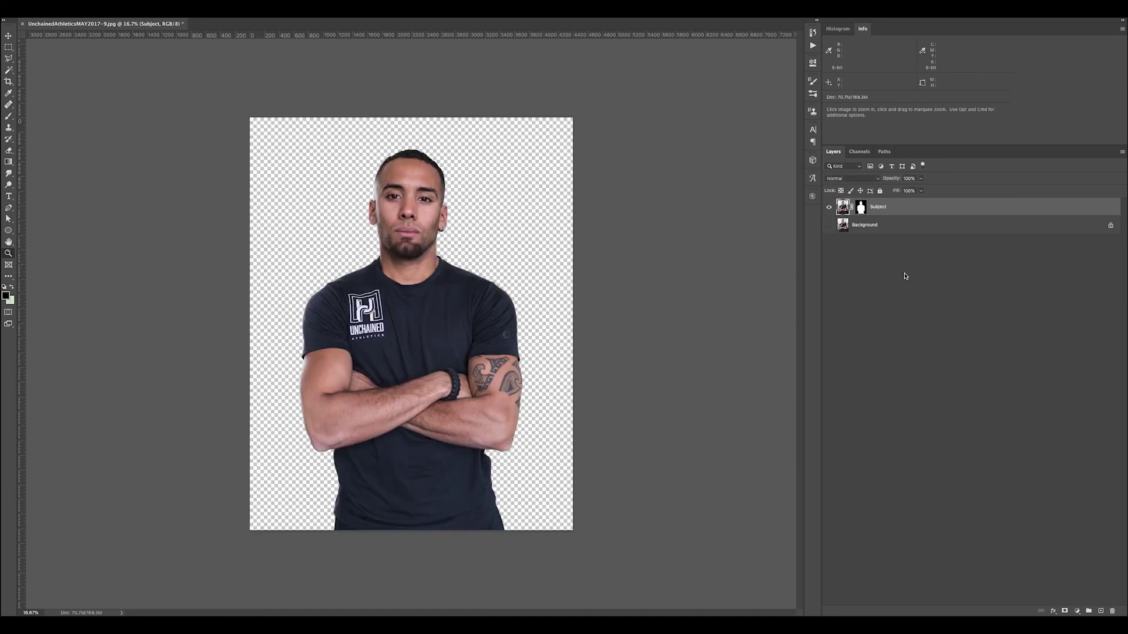
{"action": "left_click", "coordinate": [829, 226]}
{"action": "left_click", "coordinate": [828, 226]}
- Add a new layer between the Background and Subject layers and fill it with the light green background color
{"action": "left_click_drag", "start_coordinate": [360, 195], "coordinate": [388, 214]}
{"action": "left_click", "coordinate": [894, 224]}
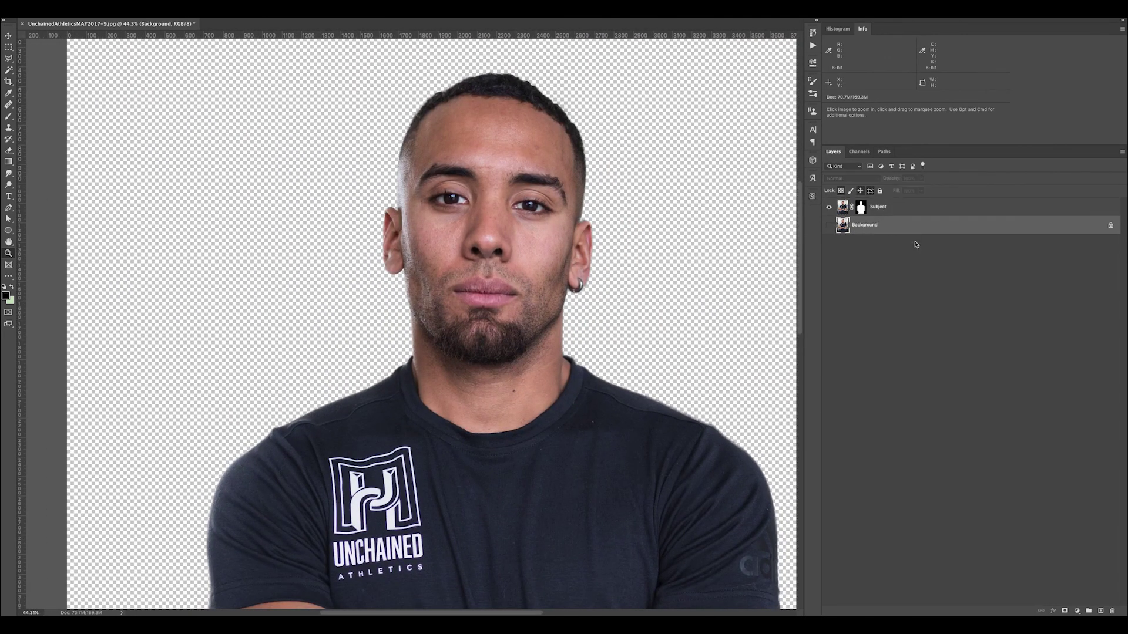
{"action": "left_click", "coordinate": [1101, 612]}
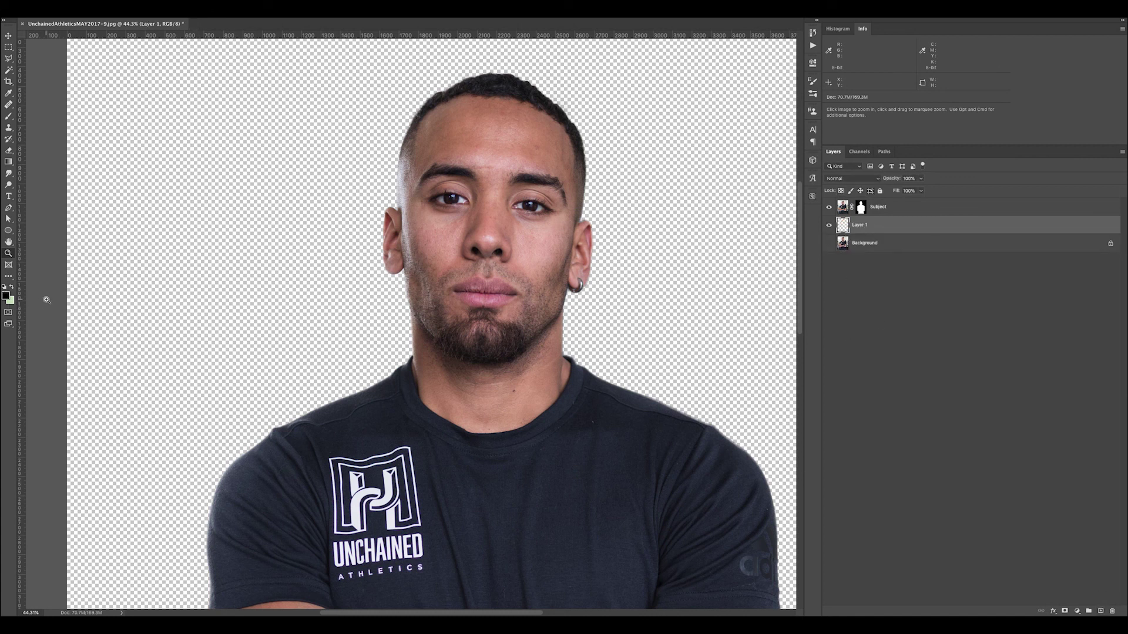
{"action": "key", "text": "super+BackSpace"}
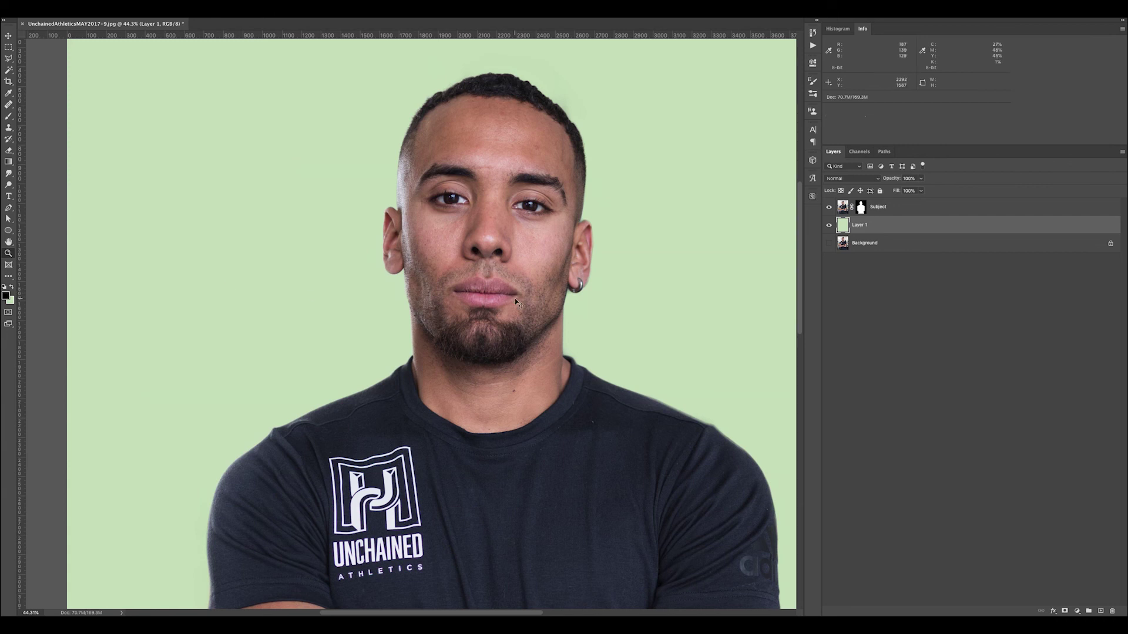
- Examine the whole cut-out against the green fill, and inspect the hair edge along the top and side of the head up close
{"action": "key", "text": "super+minus"}
{"action": "key", "text": "super+minus"}
{"action": "key", "text": "super+minus"}
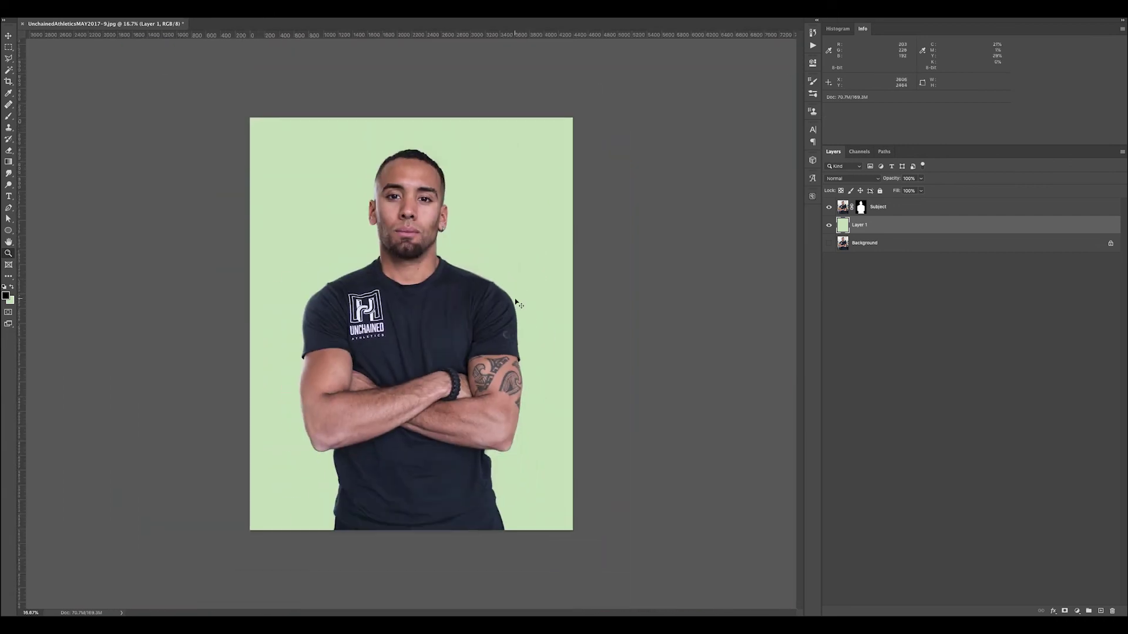
{"action": "key", "text": "super+plus"}
{"action": "key", "text": "super+plus"}
{"action": "key", "text": "super+plus"}
{"action": "left_click_drag", "start_coordinate": [397, 286], "coordinate": [451, 437]}
{"action": "left_click_drag", "start_coordinate": [398, 237], "coordinate": [400, 371]}
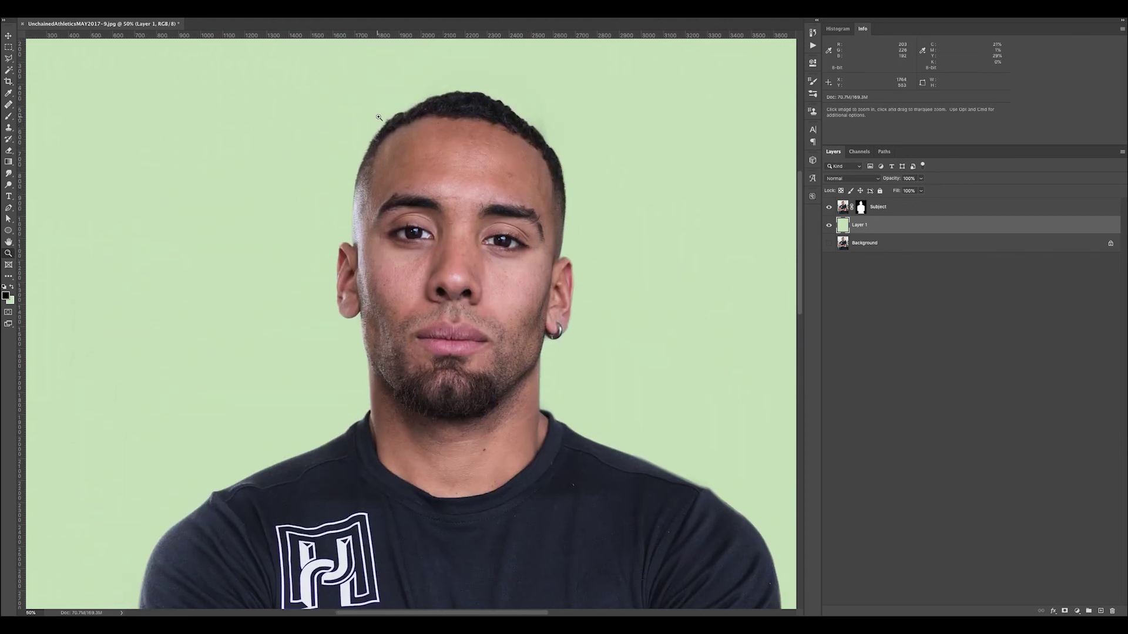
{"action": "left_click_drag", "start_coordinate": [374, 118], "coordinate": [435, 171]}
{"action": "left_click_drag", "start_coordinate": [549, 231], "coordinate": [285, 401]}
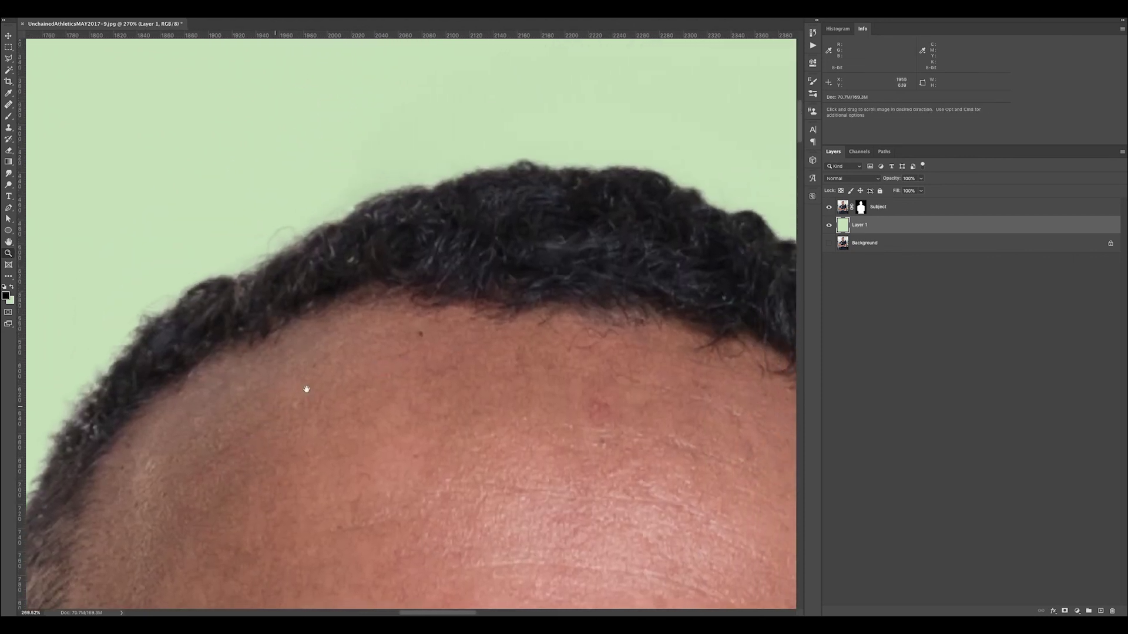
{"action": "left_click_drag", "start_coordinate": [387, 367], "coordinate": [475, 353]}
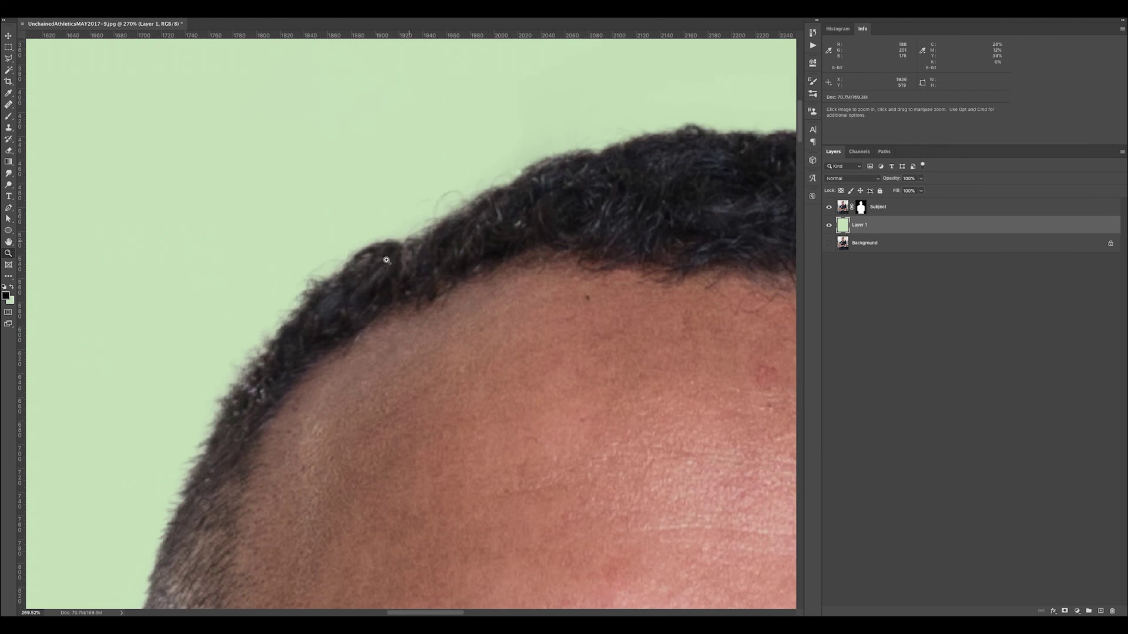
{"action": "left_click_drag", "start_coordinate": [222, 454], "coordinate": [300, 258]}
{"action": "left_click_drag", "start_coordinate": [485, 282], "coordinate": [373, 367]}
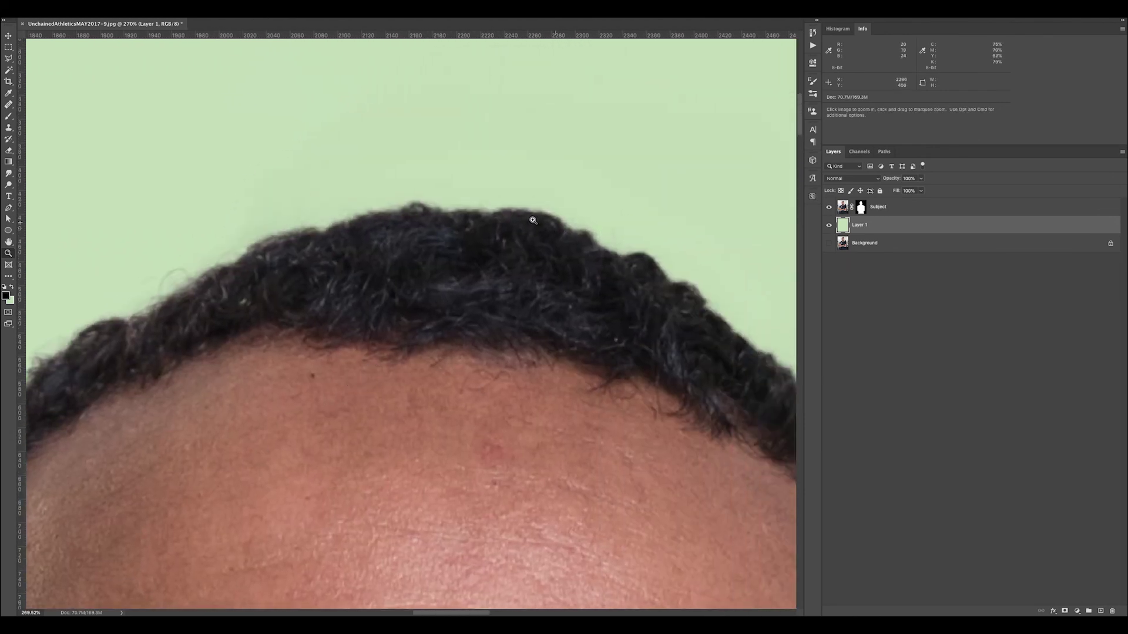
{"action": "left_click", "coordinate": [863, 209]}
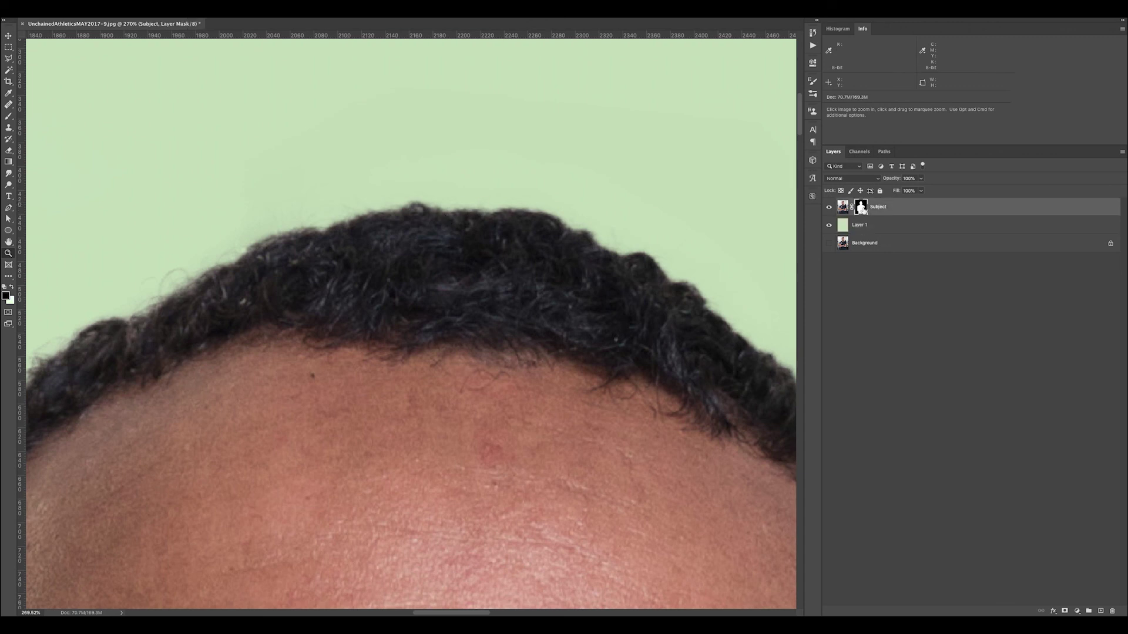
{"action": "left_click", "coordinate": [844, 210]}
{"action": "left_click_drag", "start_coordinate": [376, 325], "coordinate": [518, 263]}
{"action": "left_click_drag", "start_coordinate": [253, 299], "coordinate": [397, 256]}
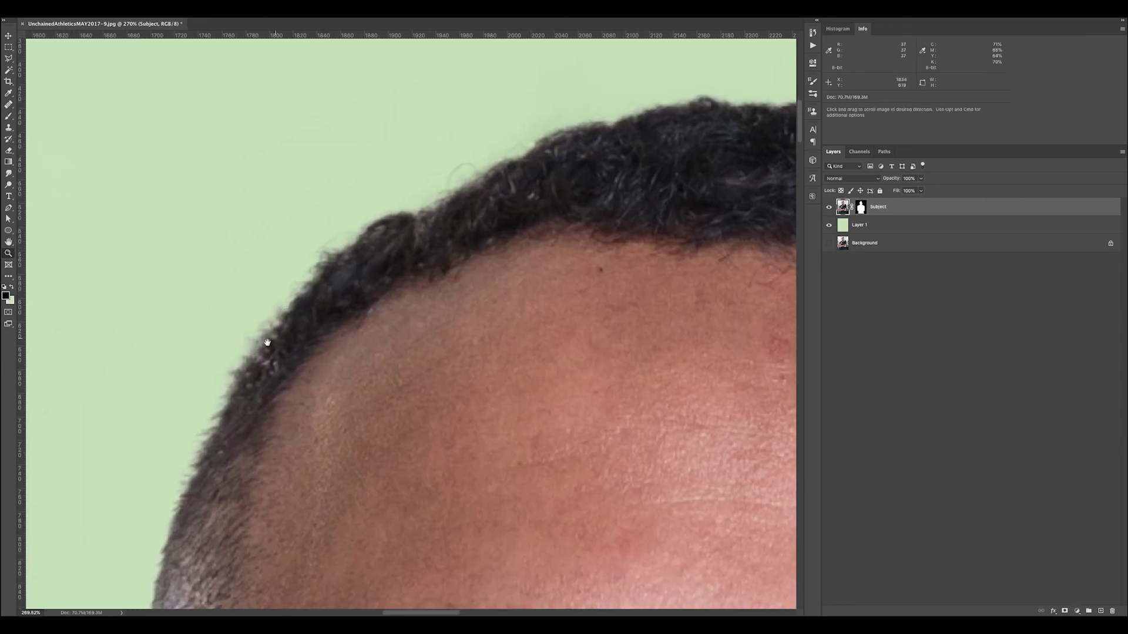
- Display the Subject layer's mask on its own and inspect the fine hair detail along the head's edge
{"action": "left_click", "coordinate": [861, 207]}
{"action": "left_click", "coordinate": [861, 208], "text": "alt"}
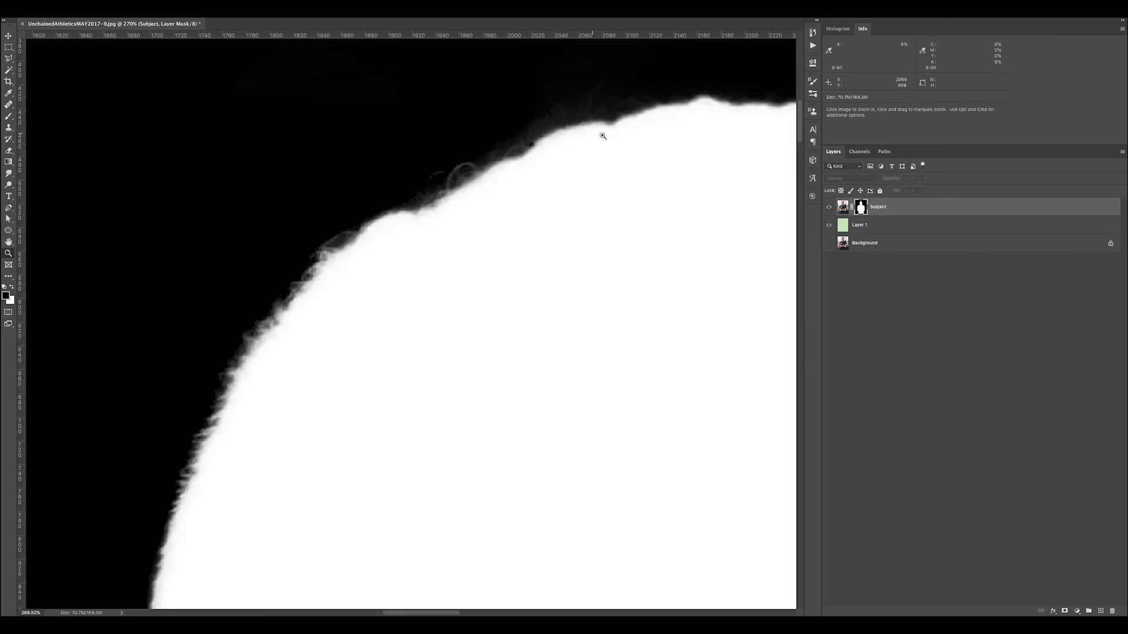
{"action": "left_click_drag", "start_coordinate": [620, 158], "coordinate": [485, 210]}
{"action": "left_click_drag", "start_coordinate": [329, 308], "coordinate": [406, 276]}
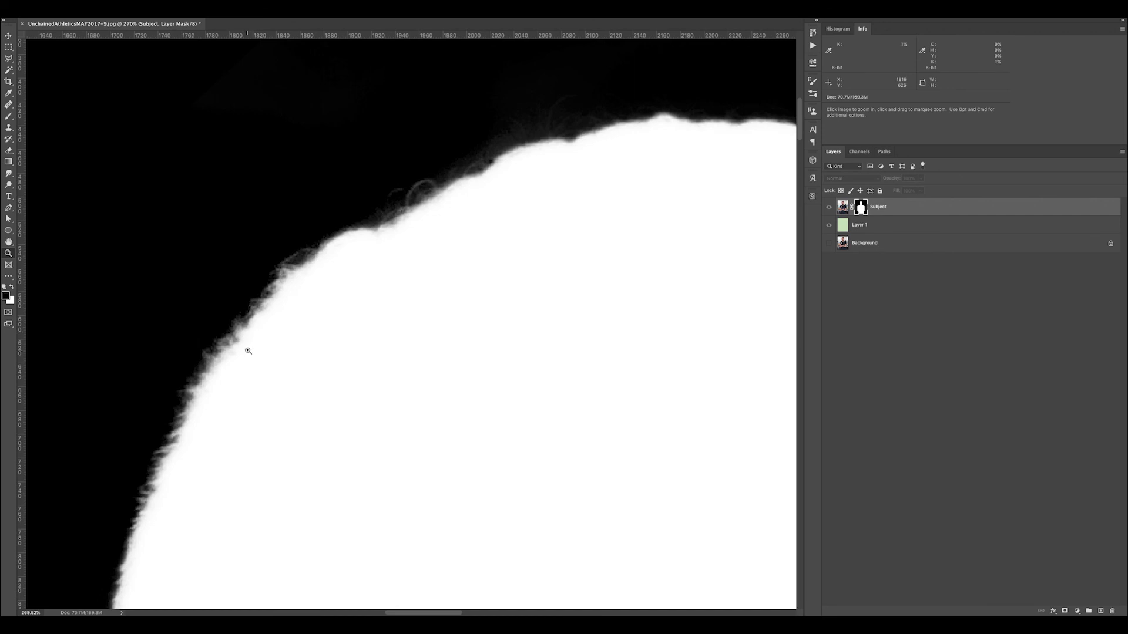
{"action": "left_click_drag", "start_coordinate": [247, 351], "coordinate": [310, 276]}
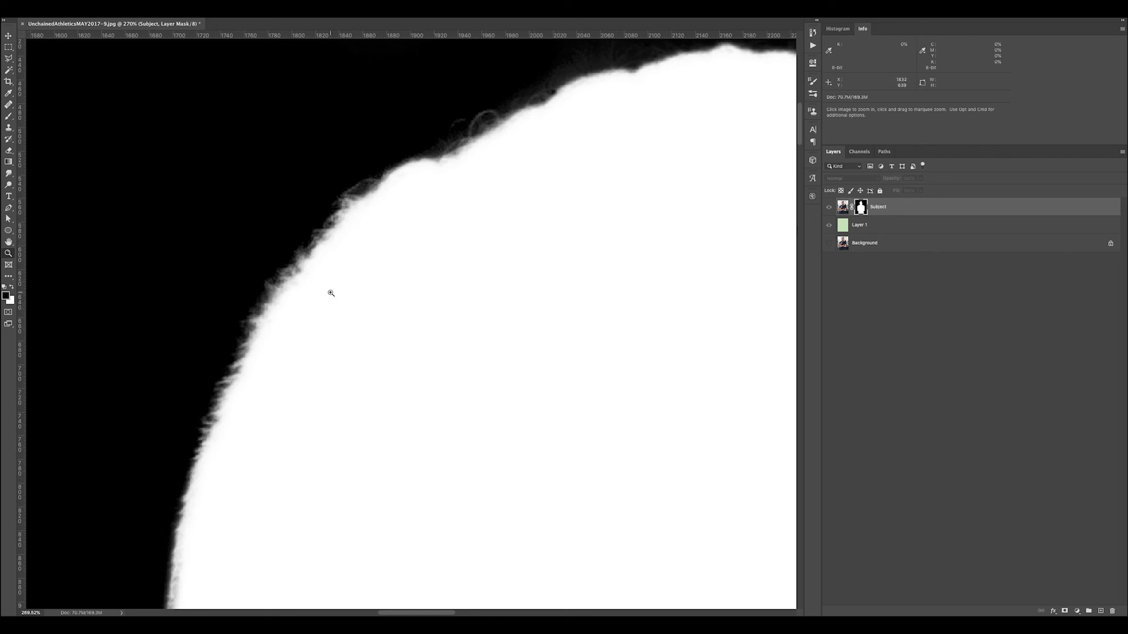
{"action": "left_click_drag", "start_coordinate": [286, 271], "coordinate": [315, 287]}
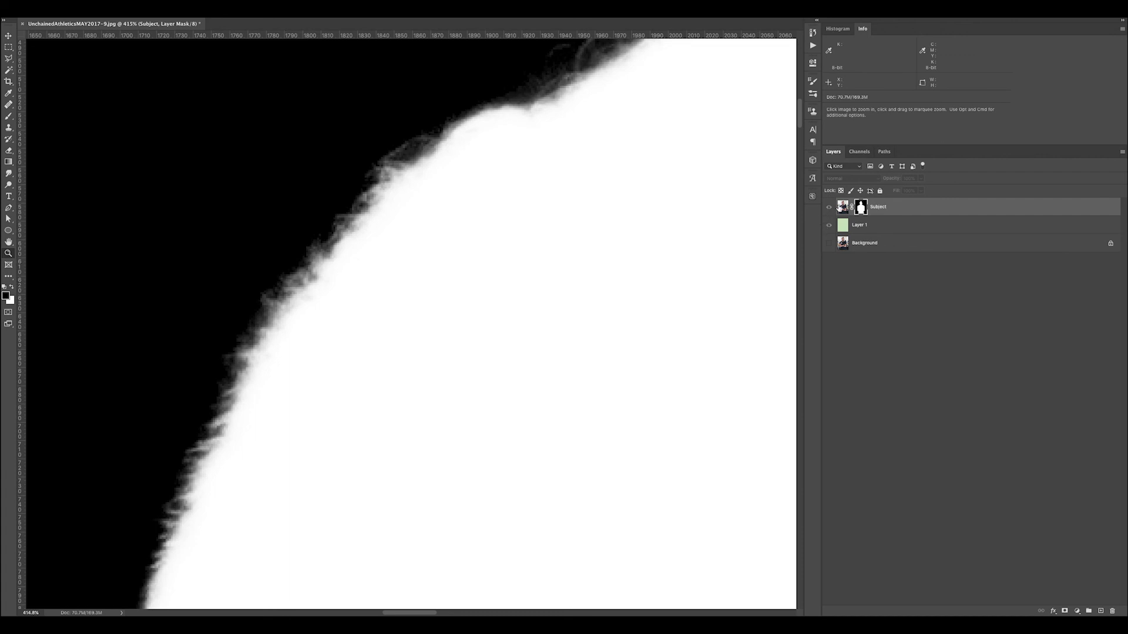
- Return to the normal image view and examine the hair, ear and jaw edges, ending with the upper body against green
{"action": "left_click", "coordinate": [841, 207]}
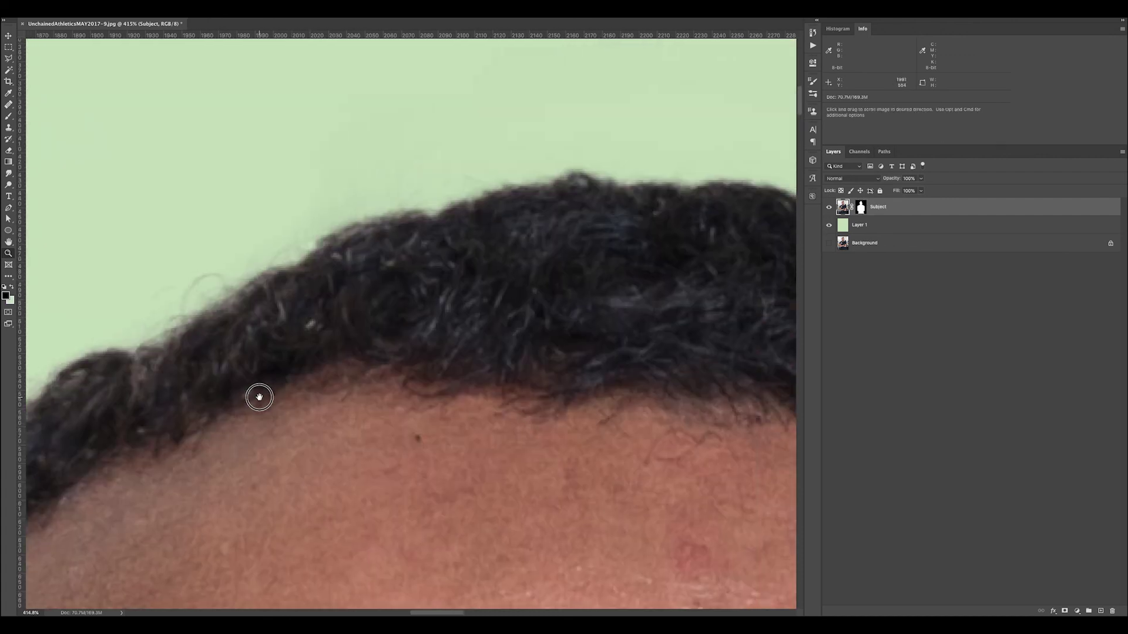
{"action": "left_click_drag", "start_coordinate": [643, 165], "coordinate": [257, 395]}
{"action": "left_click_drag", "start_coordinate": [372, 335], "coordinate": [675, 171]}
{"action": "left_click_drag", "start_coordinate": [292, 452], "coordinate": [347, 376]}
{"action": "left_click_drag", "start_coordinate": [460, 496], "coordinate": [329, 72]}
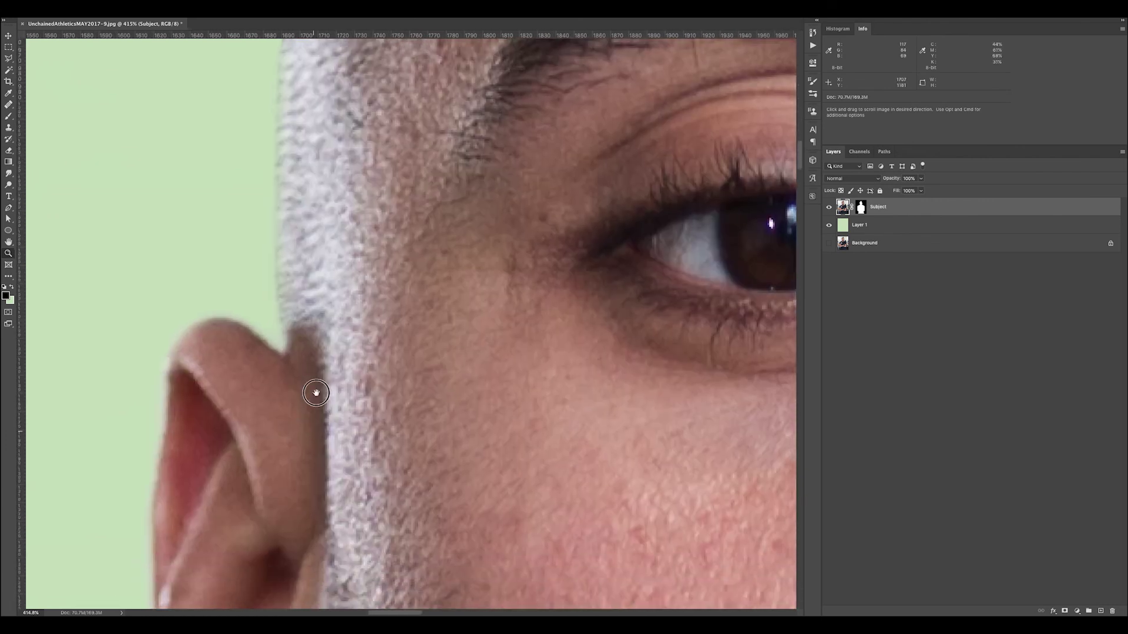
{"action": "left_click_drag", "start_coordinate": [315, 393], "coordinate": [331, 254]}
{"action": "left_click_drag", "start_coordinate": [330, 499], "coordinate": [306, 107]}
{"action": "left_click_drag", "start_coordinate": [358, 488], "coordinate": [365, 448]}
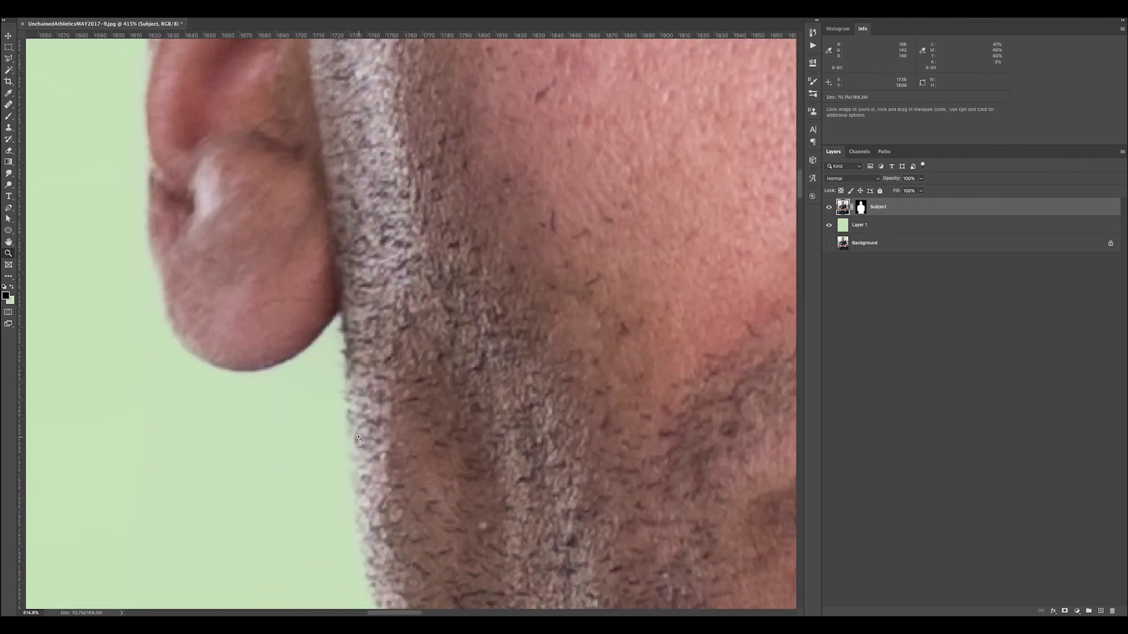
{"action": "key", "text": "super+minus"}
{"action": "key", "text": "super+minus"}
{"action": "key", "text": "super+minus"}
{"action": "key", "text": "super+minus"}
{"action": "key", "text": "super+minus"}
{"action": "key", "text": "super+minus"}
{"action": "key", "text": "super+minus"}
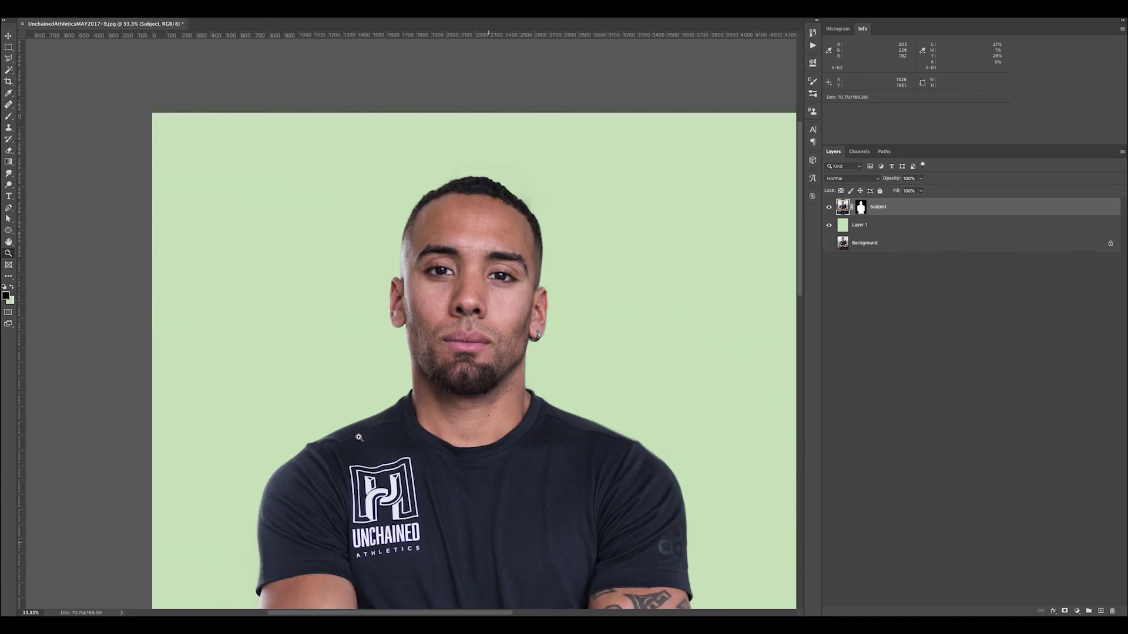
{"action": "left_click_drag", "start_coordinate": [443, 419], "coordinate": [368, 313]}
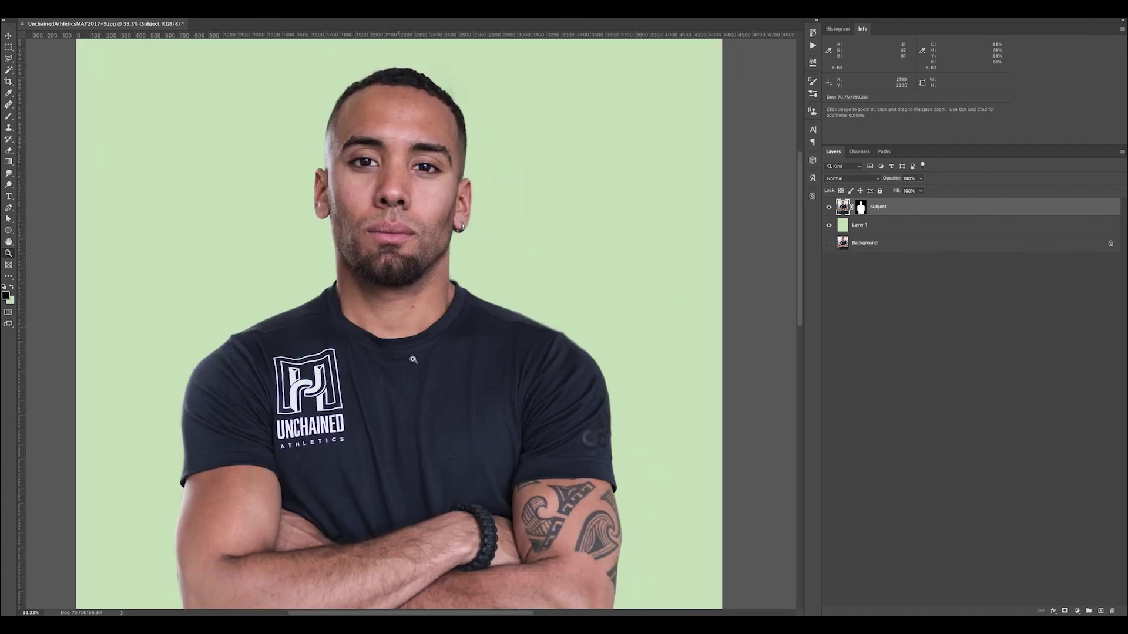